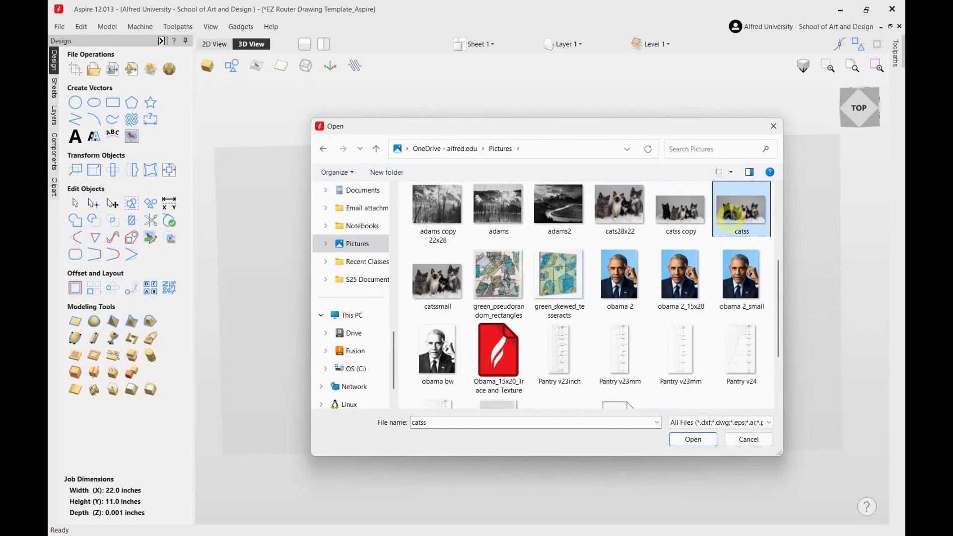
Import the "catss copy" picture into the job and turn on bitmap display in the 3D view
{"action": "left_click", "coordinate": [680, 211]}
{"action": "left_click", "coordinate": [682, 440]}
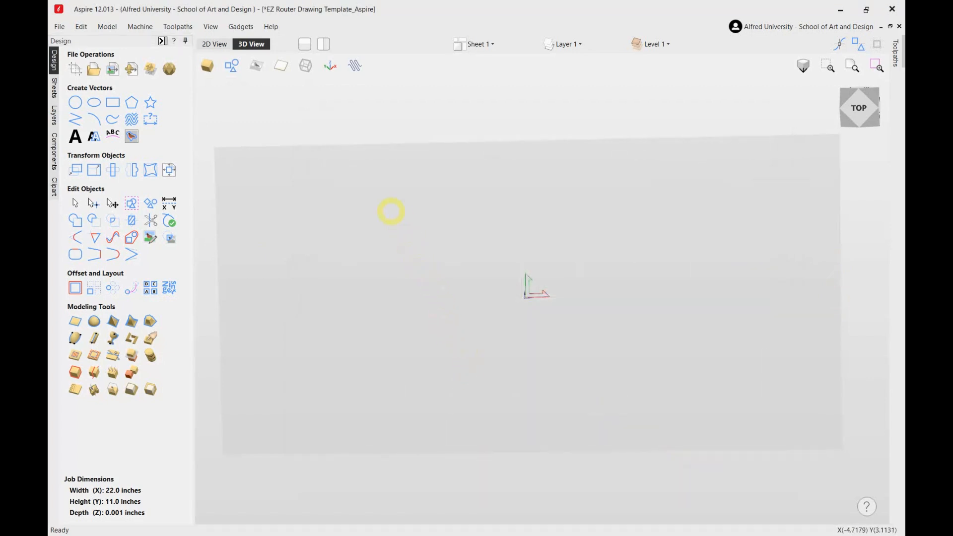
{"action": "scroll", "coordinate": [396, 188], "scroll_direction": "up", "scroll_amount": 1}
{"action": "scroll", "coordinate": [392, 191], "scroll_direction": "down", "scroll_amount": 2}
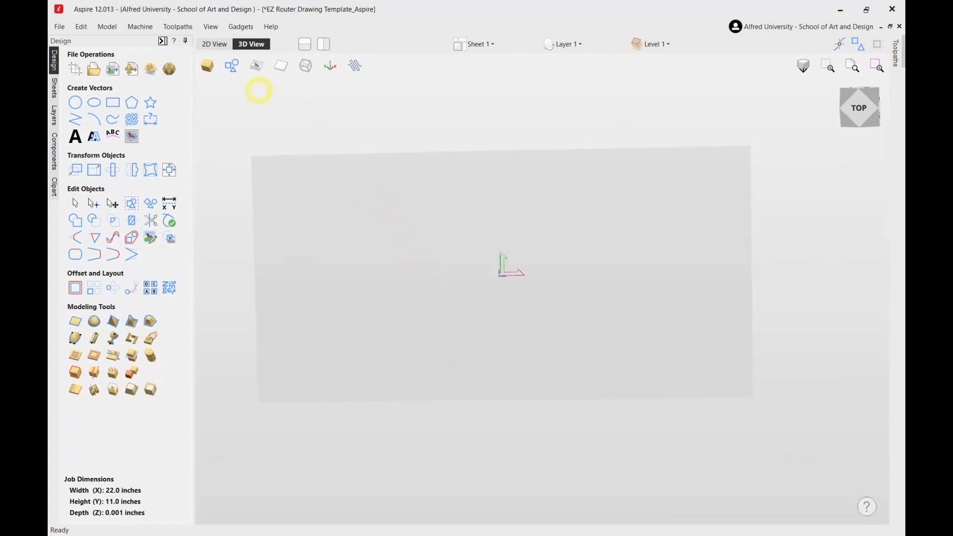
{"action": "left_click", "coordinate": [257, 66]}
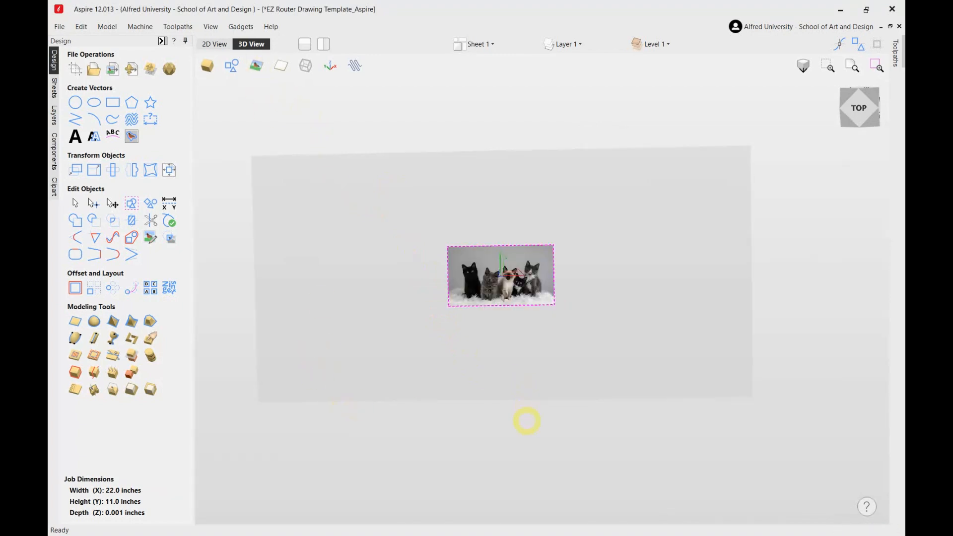
Resize the imported cat picture to a width of 22 inches with X and Y linked
{"action": "left_click_drag", "start_coordinate": [528, 422], "coordinate": [511, 397]}
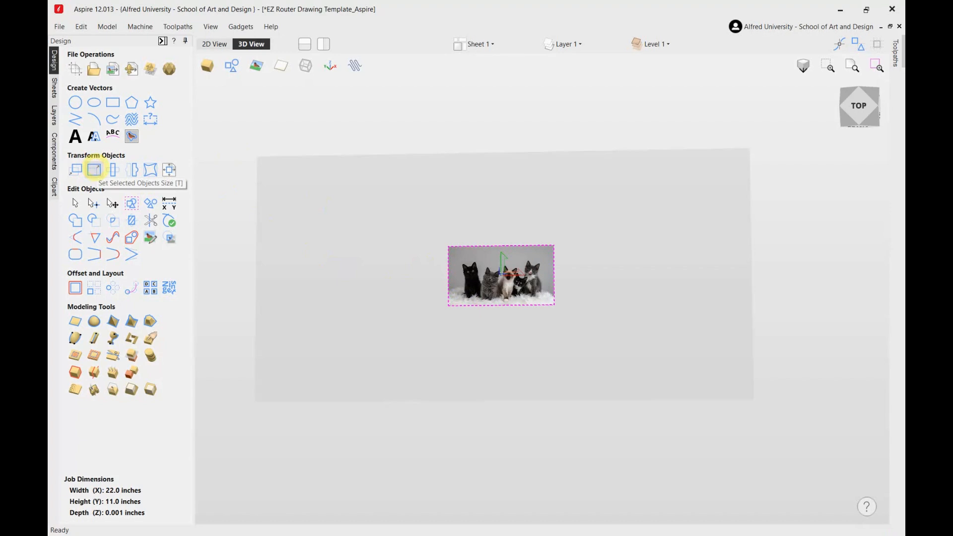
{"action": "left_click", "coordinate": [94, 170]}
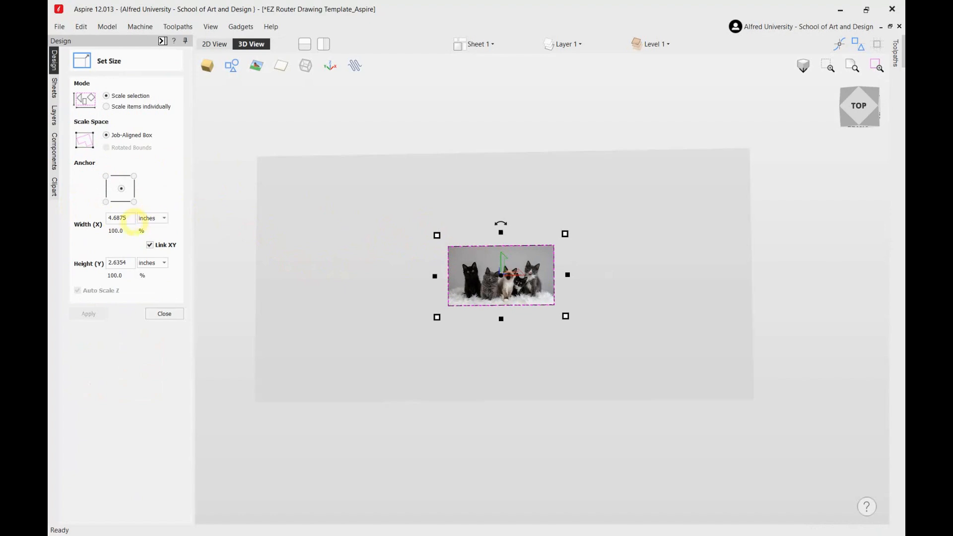
{"action": "left_click_drag", "start_coordinate": [130, 218], "coordinate": [78, 214]}
{"action": "type", "text": "22"}
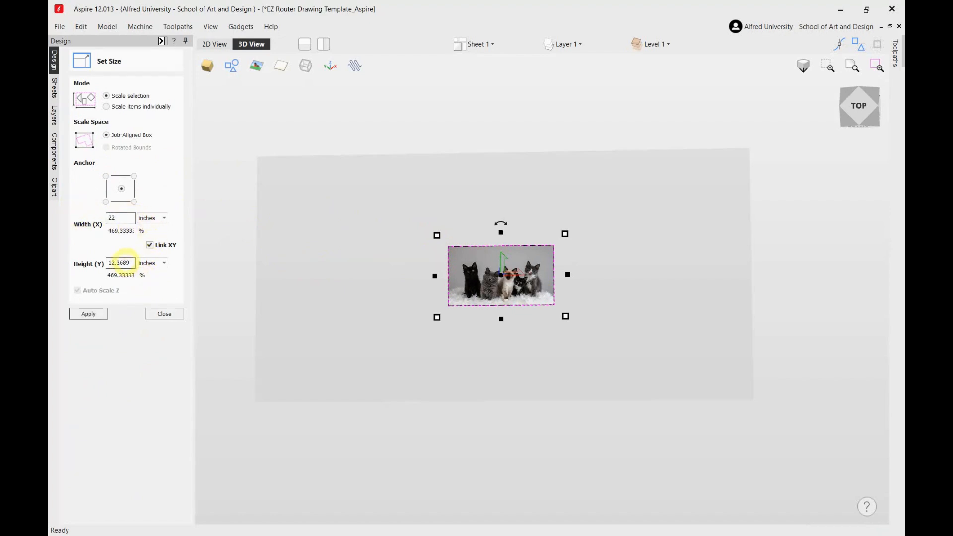
{"action": "left_click", "coordinate": [89, 314]}
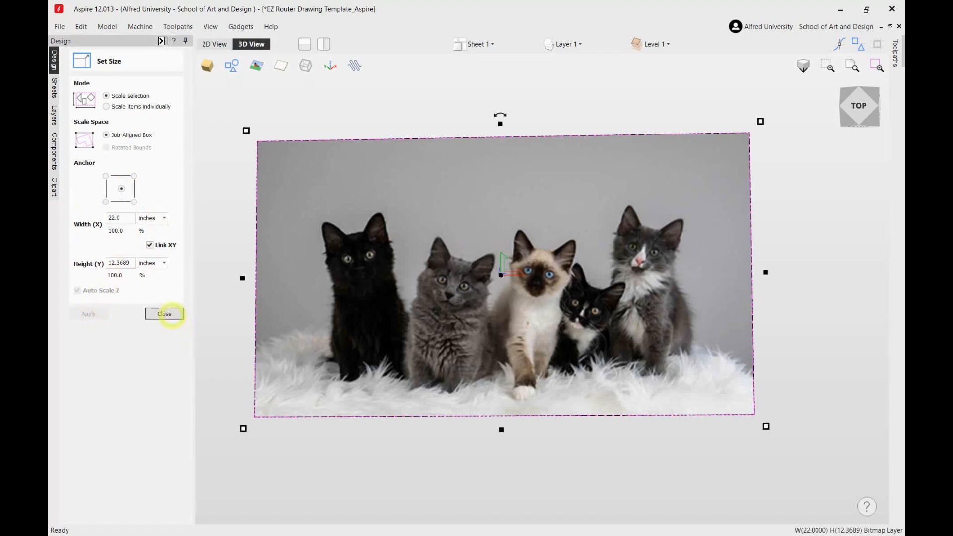
{"action": "left_click", "coordinate": [165, 314]}
Show the material block outline and draw a square-cornered 22 by 11 inch rectangle from corner to corner of the material
{"action": "left_click", "coordinate": [302, 70]}
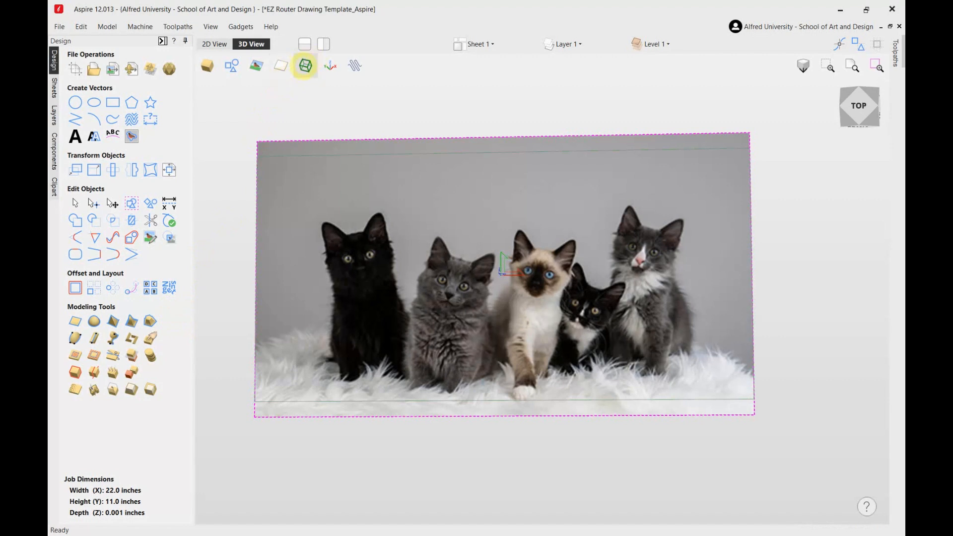
{"action": "left_click_drag", "start_coordinate": [404, 103], "coordinate": [411, 124]}
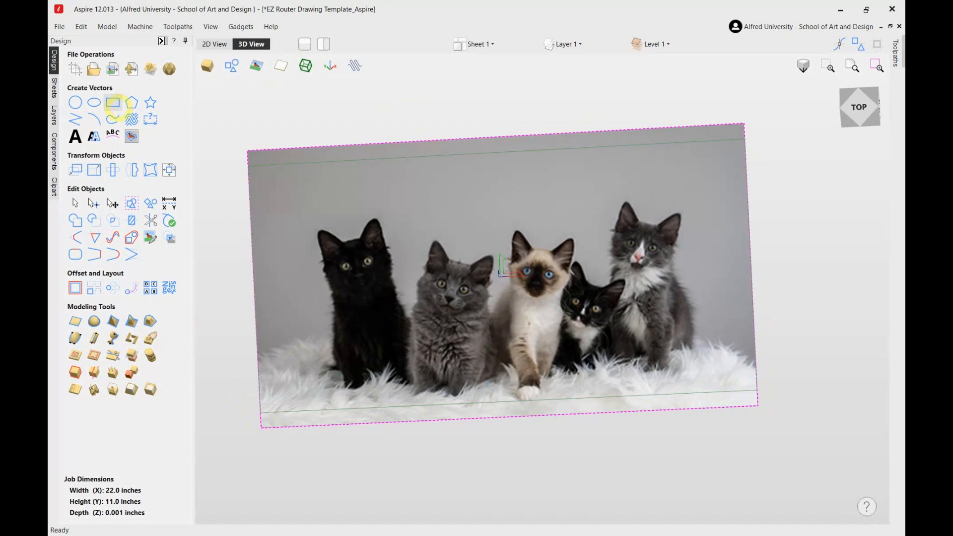
{"action": "left_click", "coordinate": [113, 103]}
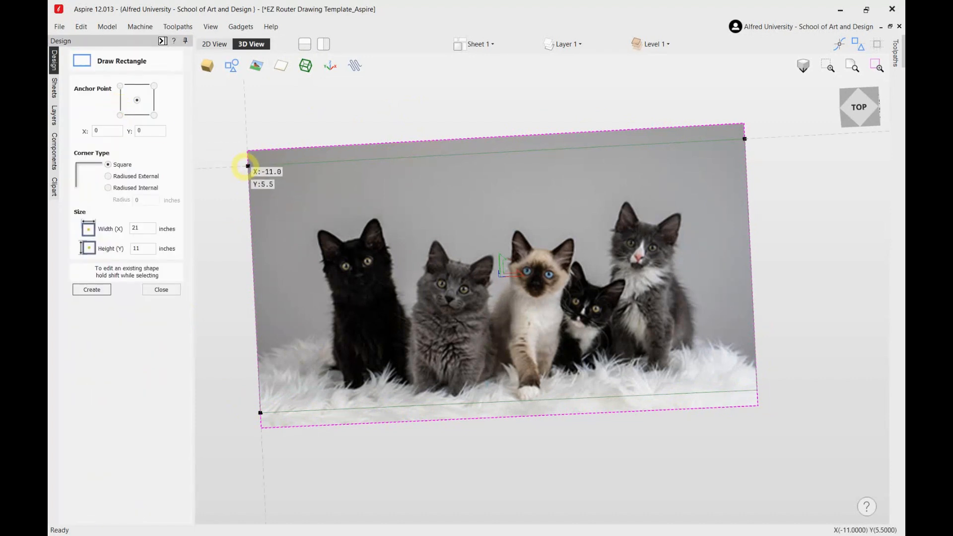
{"action": "left_click_drag", "start_coordinate": [248, 166], "coordinate": [759, 392]}
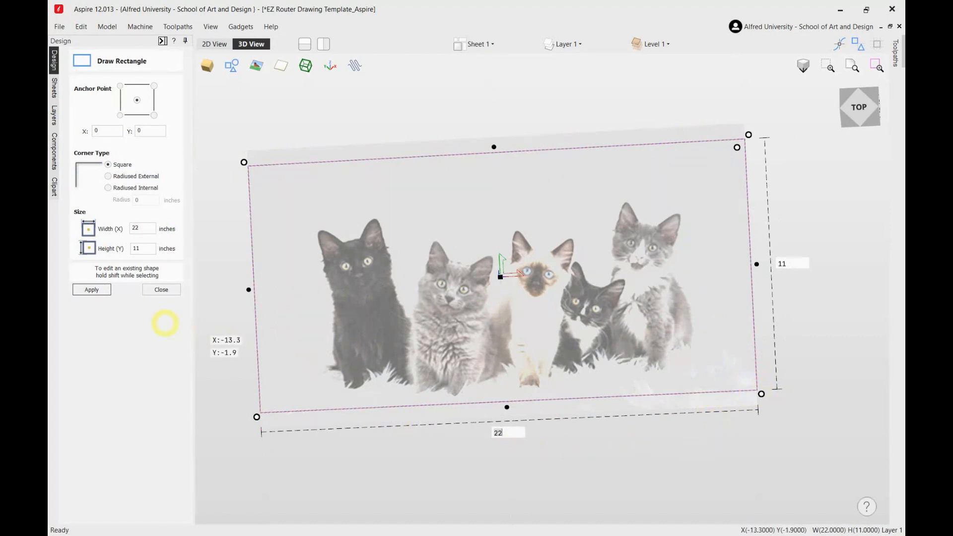
{"action": "left_click", "coordinate": [92, 289]}
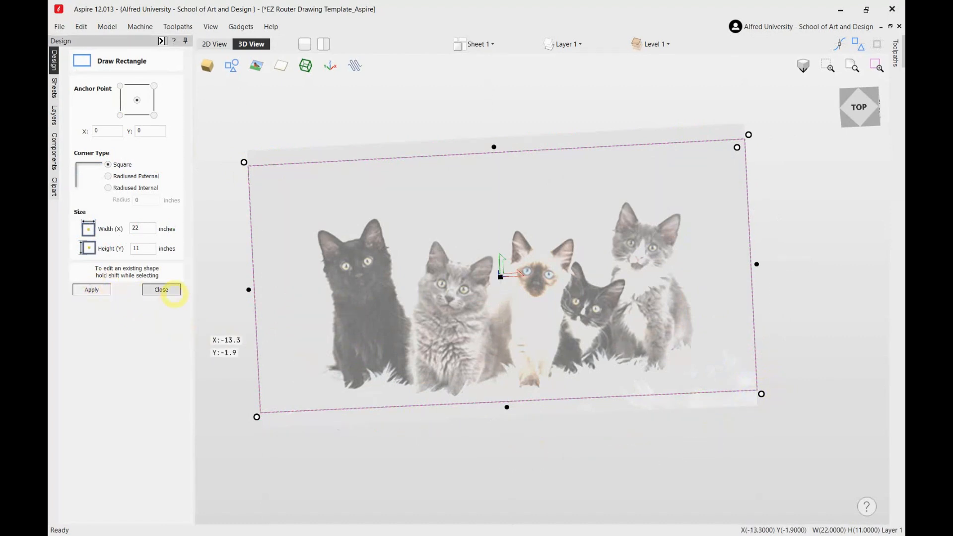
{"action": "left_click", "coordinate": [171, 290]}
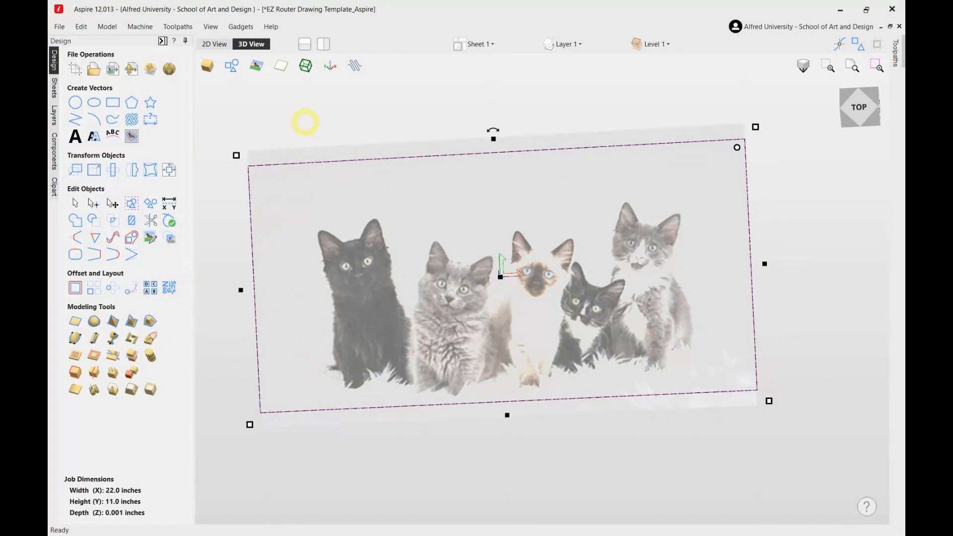
{"action": "left_click", "coordinate": [330, 127]}
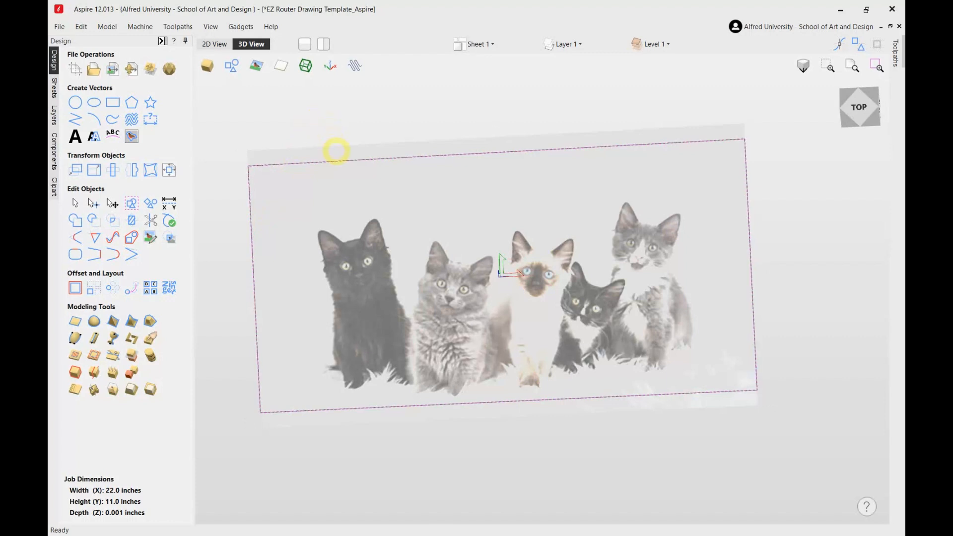
Crop the cat bitmap to the 22 by 11 inch rectangle
{"action": "left_click", "coordinate": [336, 151]}
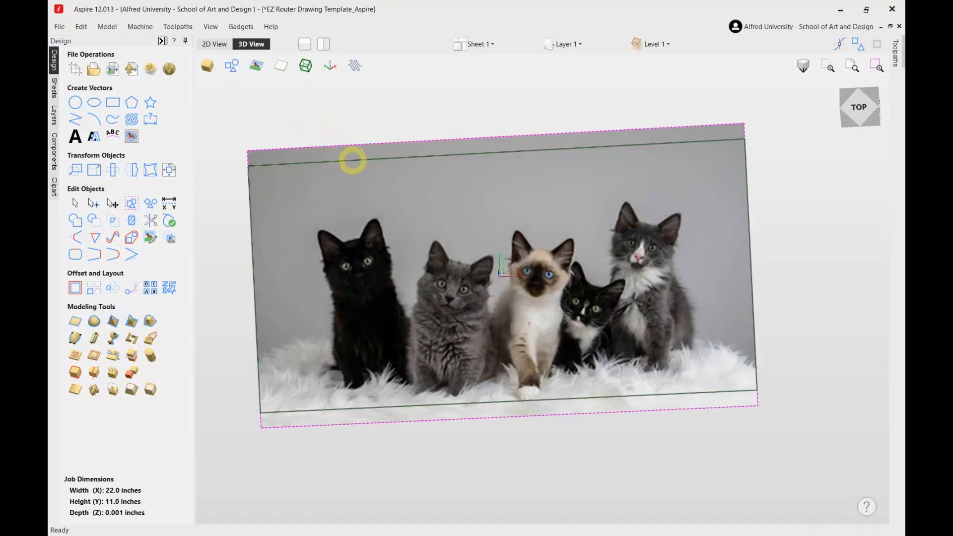
{"action": "left_click", "coordinate": [356, 159], "text": "shift"}
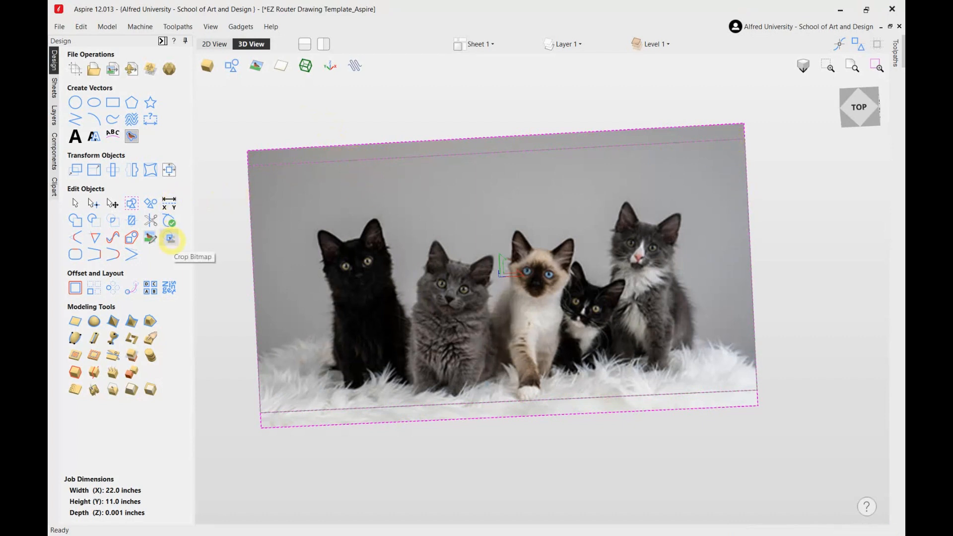
{"action": "left_click", "coordinate": [170, 239]}
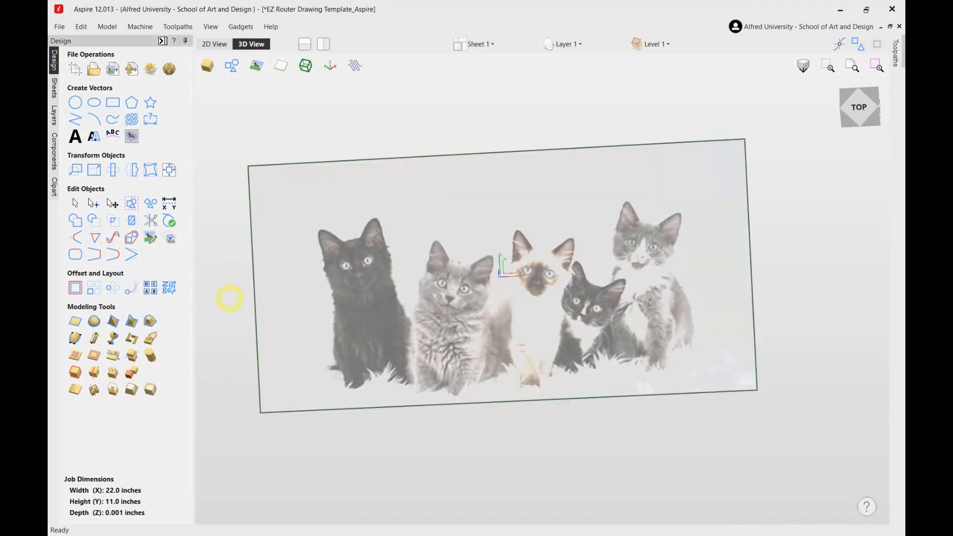
Arrange the 2D and 3D views side by side and hide the bitmap in the 3D view
{"action": "left_click_drag", "start_coordinate": [817, 246], "coordinate": [817, 257]}
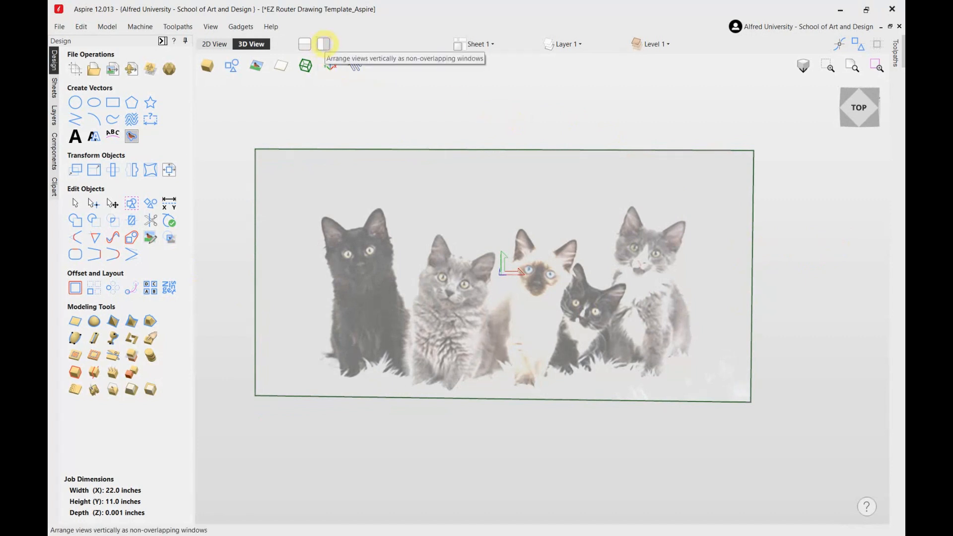
{"action": "left_click", "coordinate": [324, 44]}
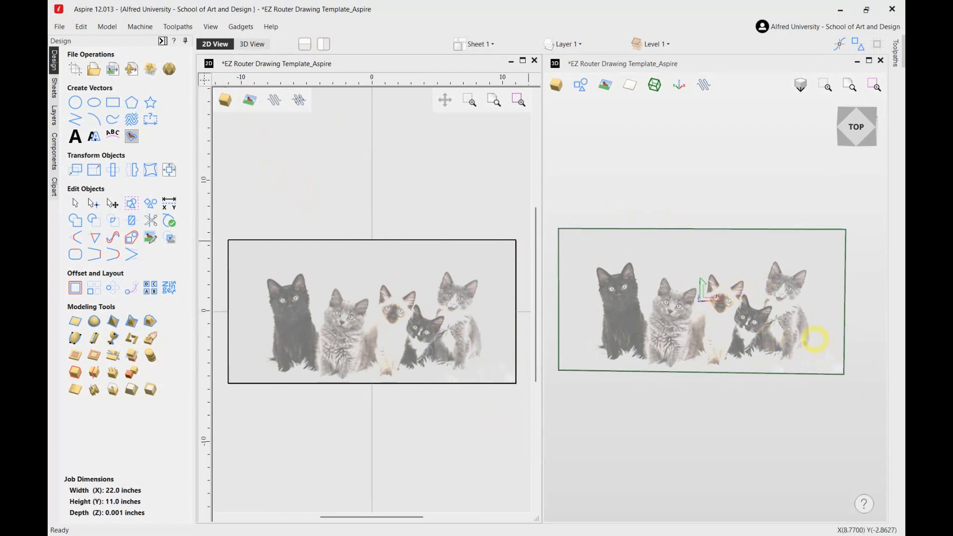
{"action": "left_click_drag", "start_coordinate": [747, 436], "coordinate": [736, 419]}
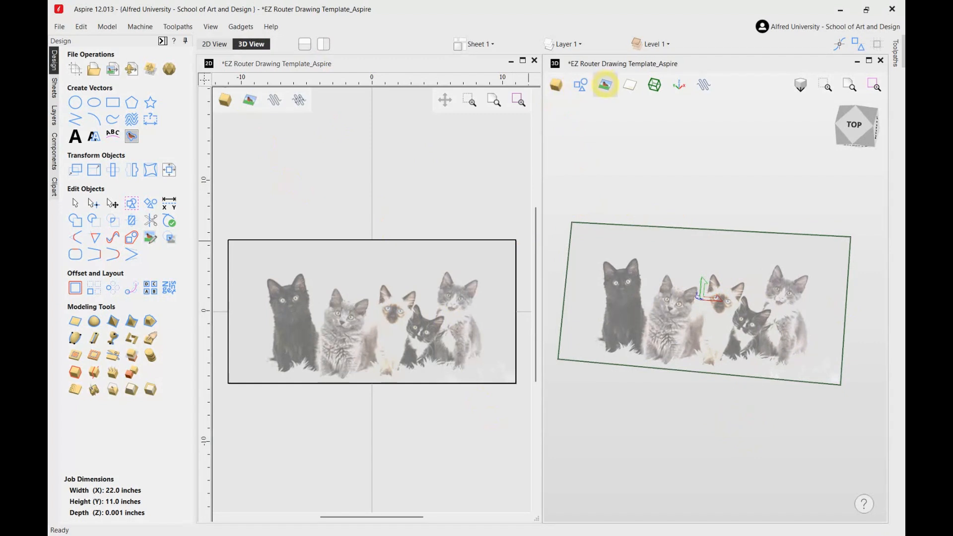
{"action": "left_click", "coordinate": [605, 84]}
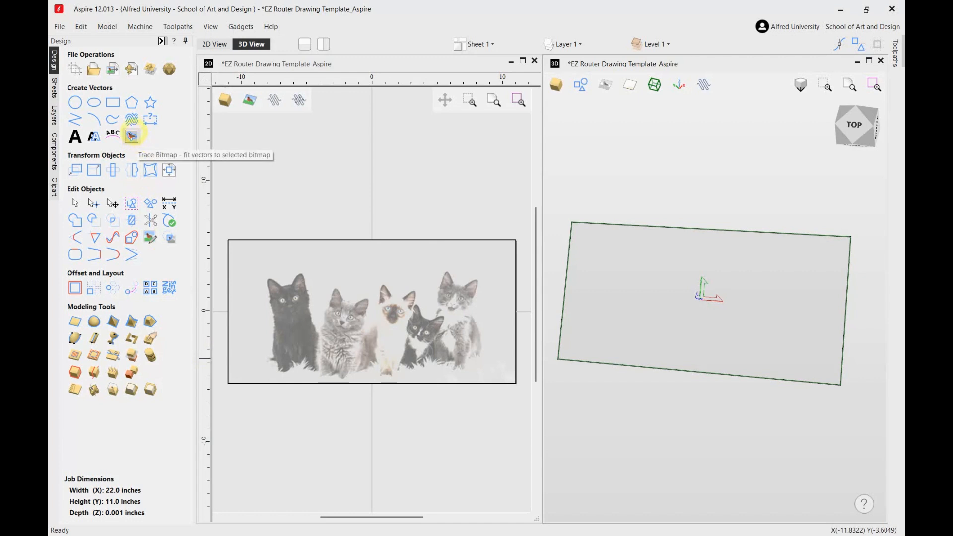
Set up a color Trace Bitmap of the cat picture with 3 colors and preview vectors fitted to the darkest color
{"action": "left_click", "coordinate": [131, 135]}
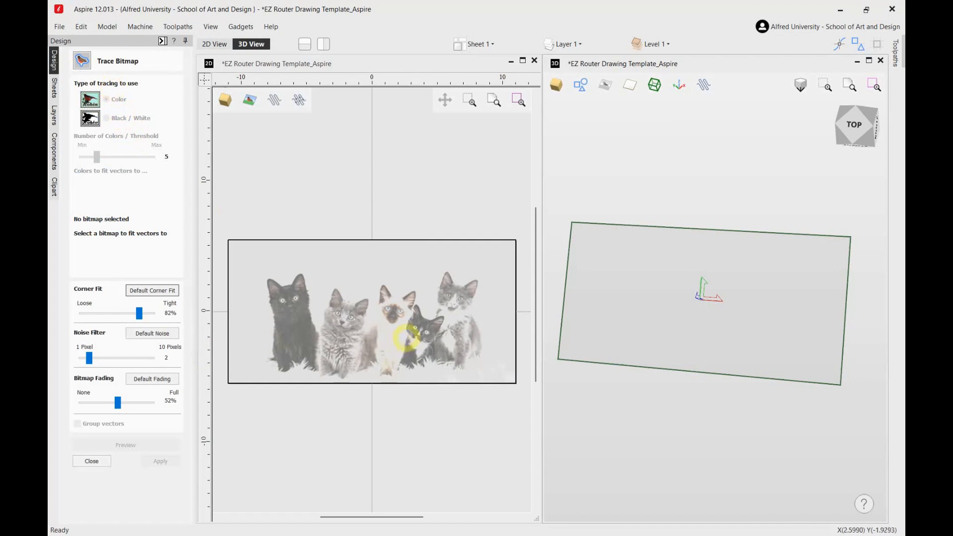
{"action": "left_click", "coordinate": [408, 333]}
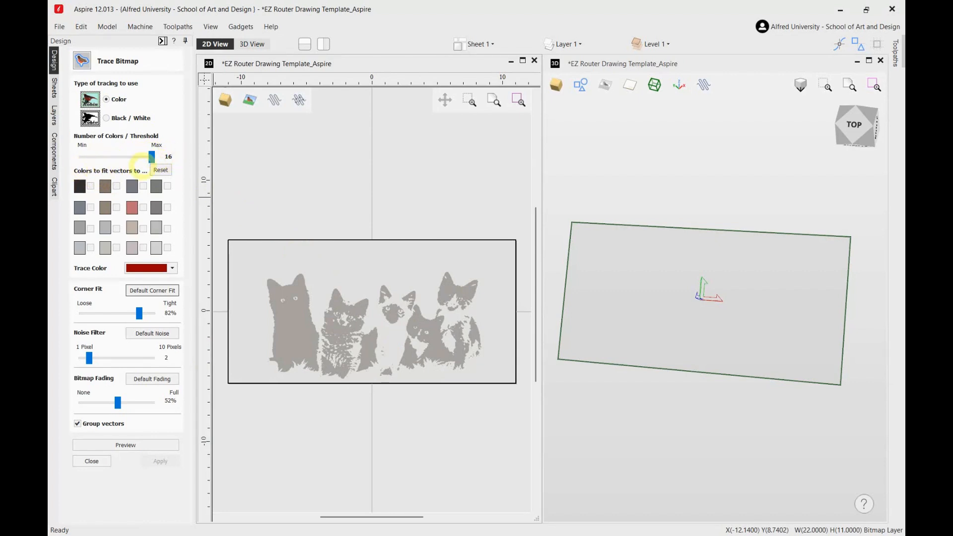
{"action": "left_click_drag", "start_coordinate": [151, 156], "coordinate": [86, 158]}
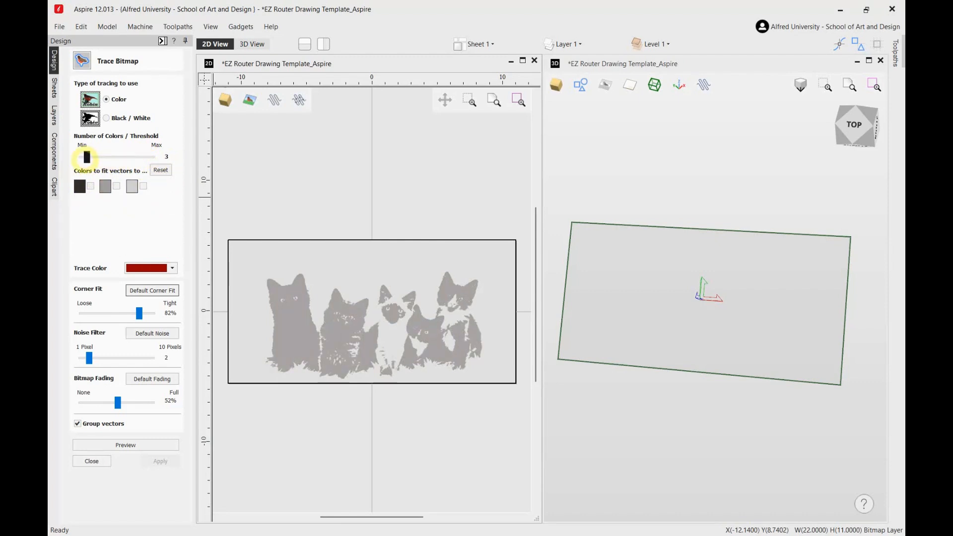
{"action": "left_click", "coordinate": [91, 186]}
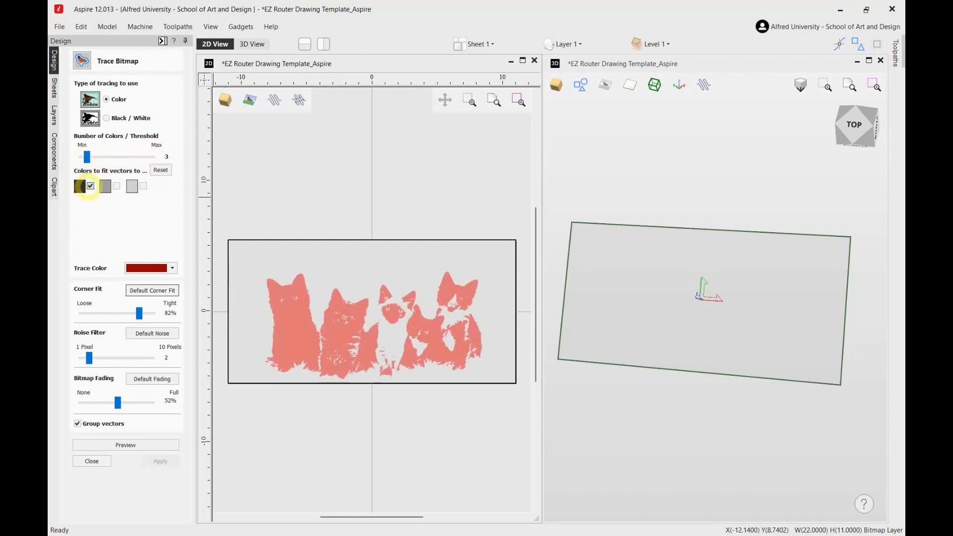
{"action": "left_click", "coordinate": [106, 446]}
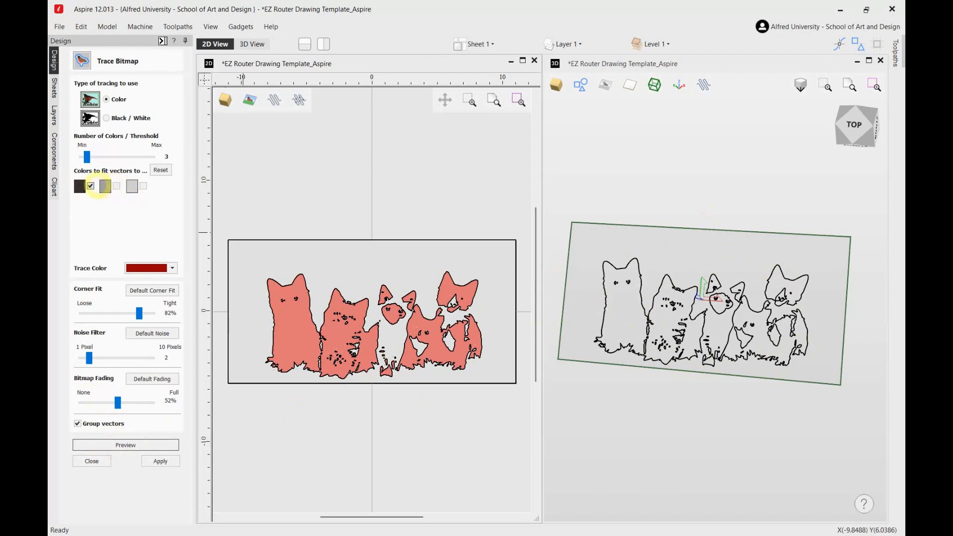
Preview the trace vectors for the mid-gray color alone, and for the light-gray color alone
{"action": "left_click", "coordinate": [90, 187]}
{"action": "left_click", "coordinate": [116, 186]}
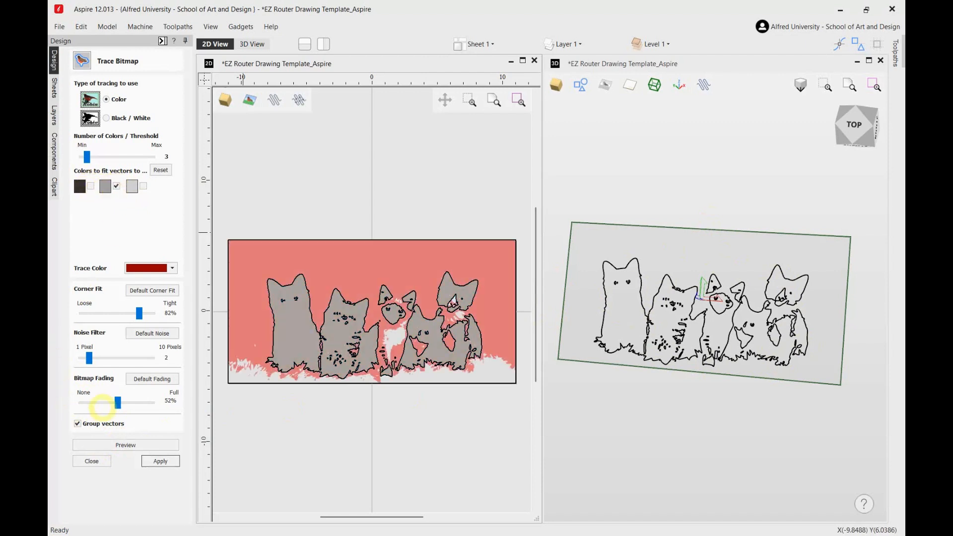
{"action": "left_click", "coordinate": [114, 445]}
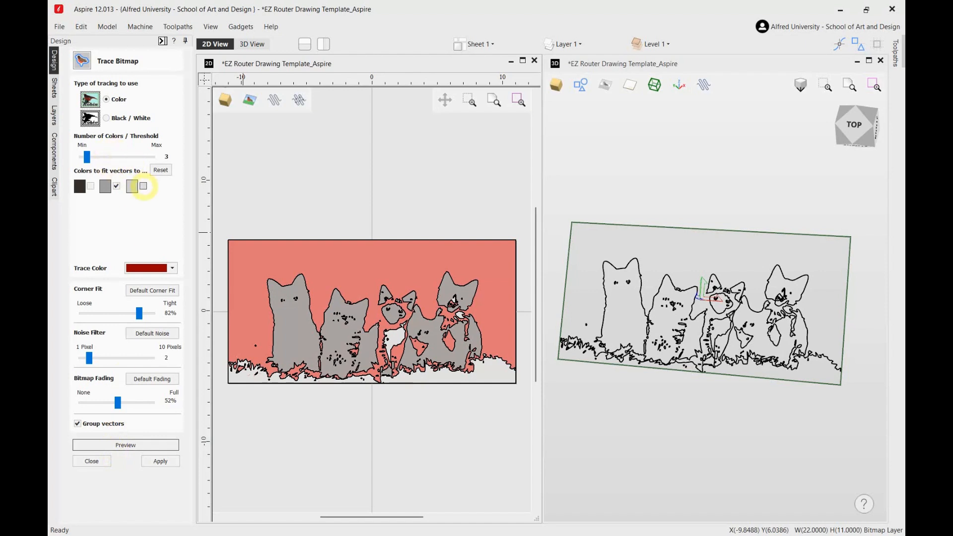
{"action": "left_click", "coordinate": [143, 185]}
{"action": "left_click", "coordinate": [117, 185]}
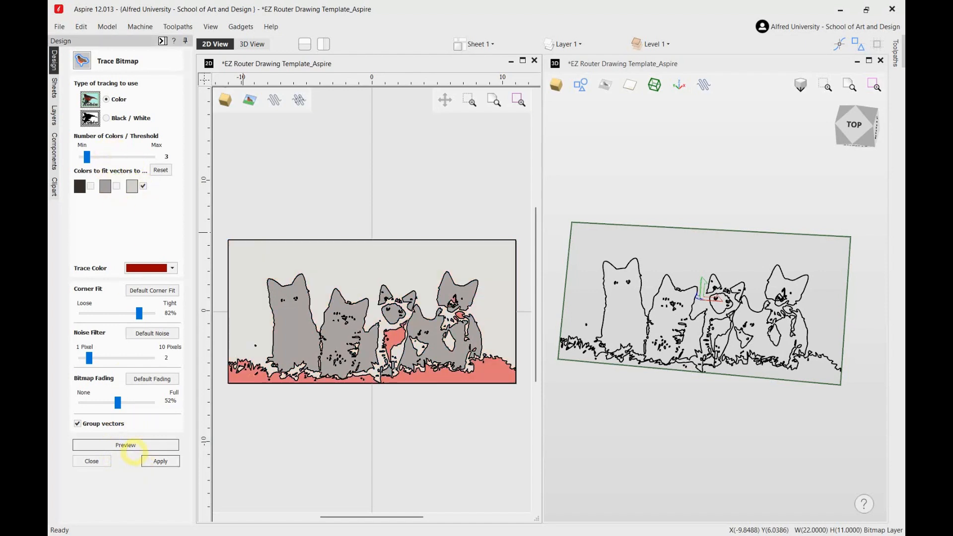
{"action": "left_click", "coordinate": [136, 445]}
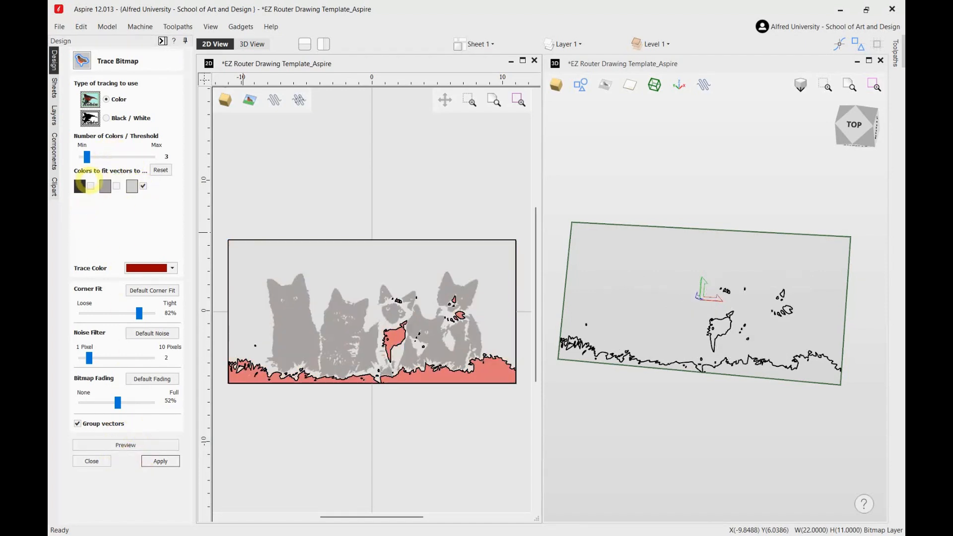
Select only the darkest color for tracing again and preview its vectors around the cats
{"action": "left_click", "coordinate": [91, 186]}
{"action": "left_click", "coordinate": [117, 185]}
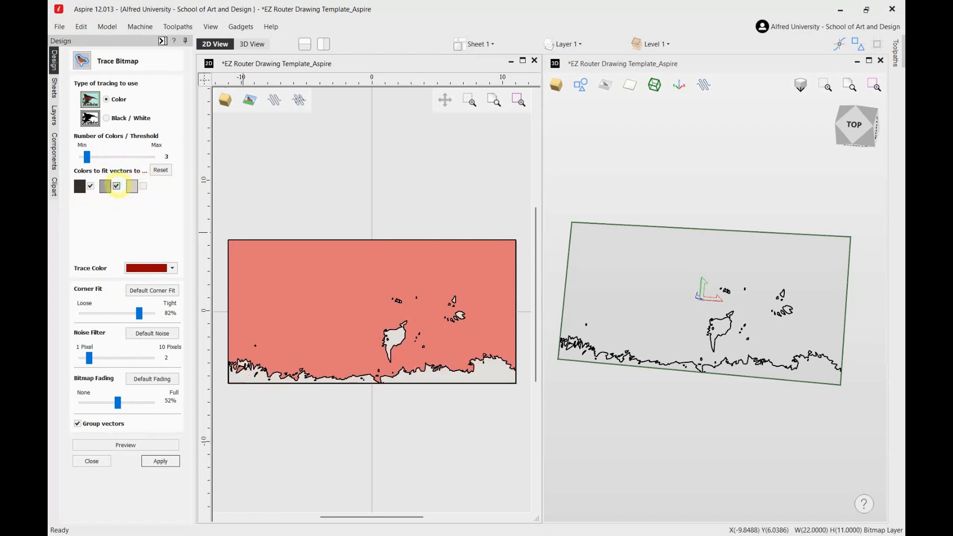
{"action": "left_click", "coordinate": [117, 186]}
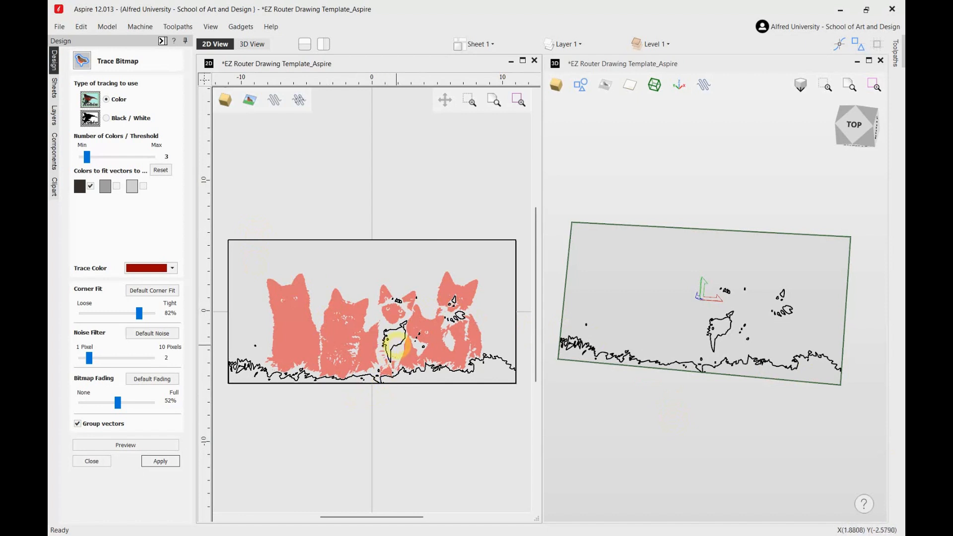
{"action": "scroll", "coordinate": [397, 346], "scroll_direction": "up", "scroll_amount": 2}
{"action": "scroll", "coordinate": [396, 346], "scroll_direction": "up", "scroll_amount": 2}
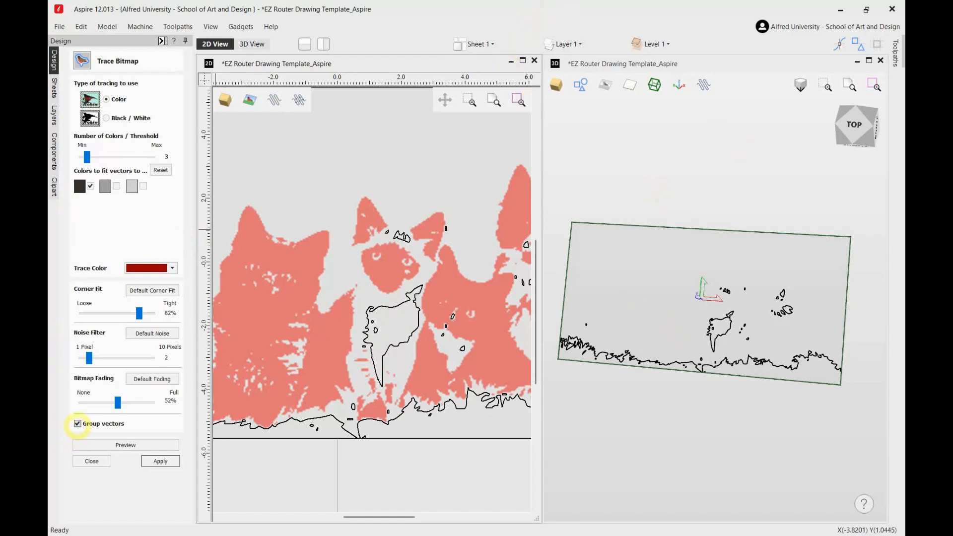
{"action": "left_click", "coordinate": [125, 445]}
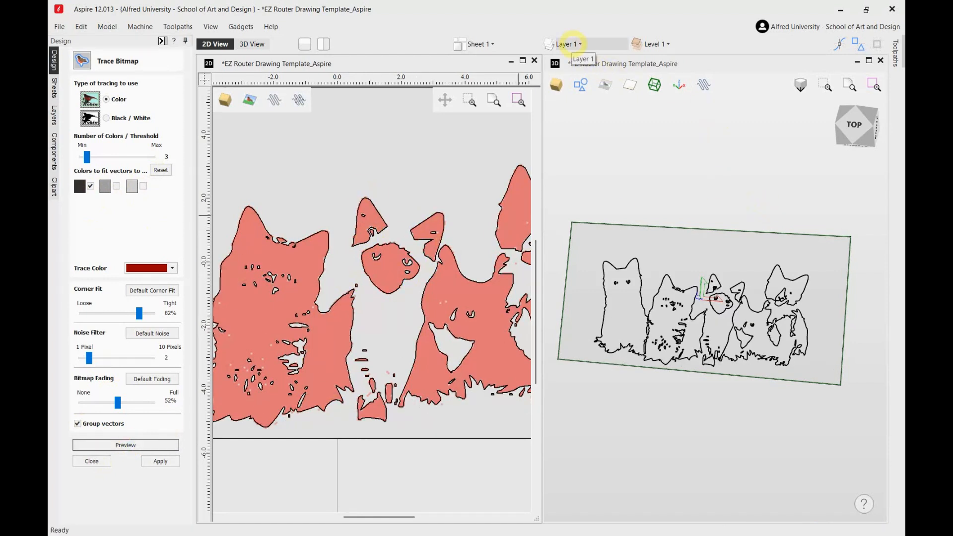
Add two new layers, Layer 2 and Layer 3, to the drawing for the separate color traces
{"action": "left_click", "coordinate": [570, 43]}
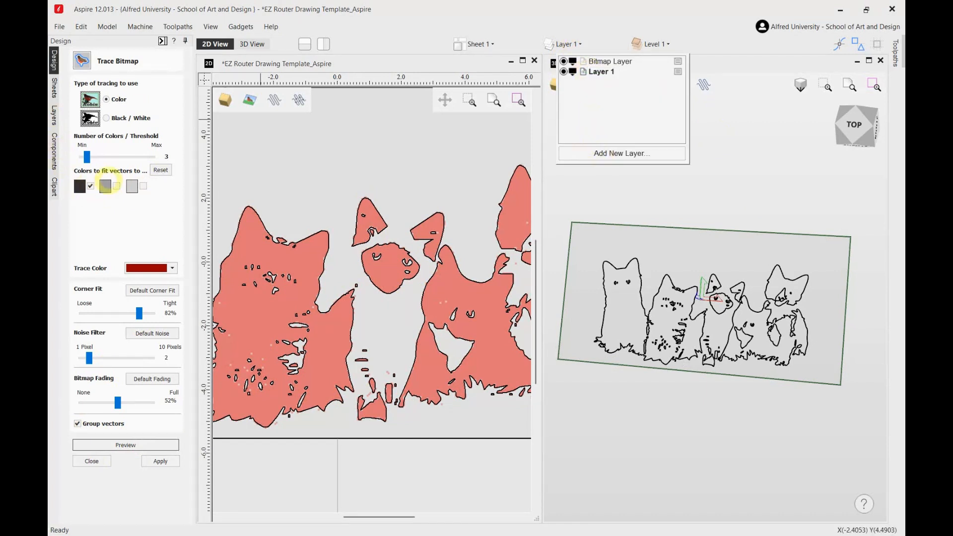
{"action": "left_click", "coordinate": [634, 153]}
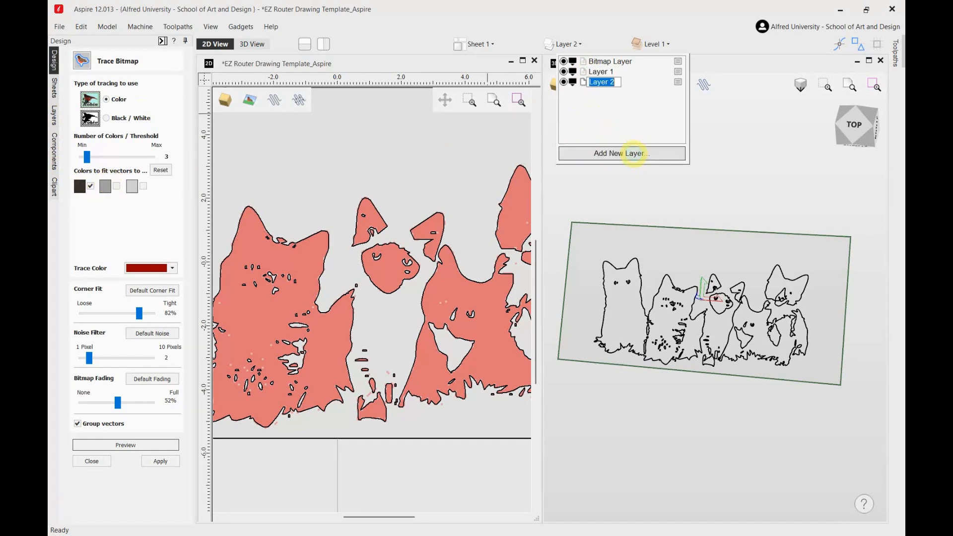
{"action": "left_click", "coordinate": [633, 153]}
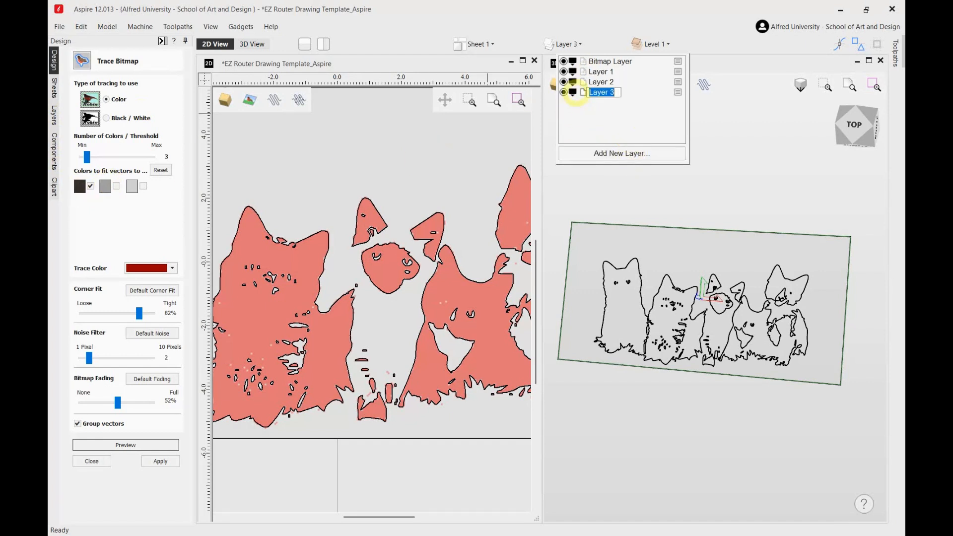
Color-code the vector layers: Layer 1 blue, Layer 2 orange-brown and Layer 3 sea green
{"action": "left_click", "coordinate": [573, 72]}
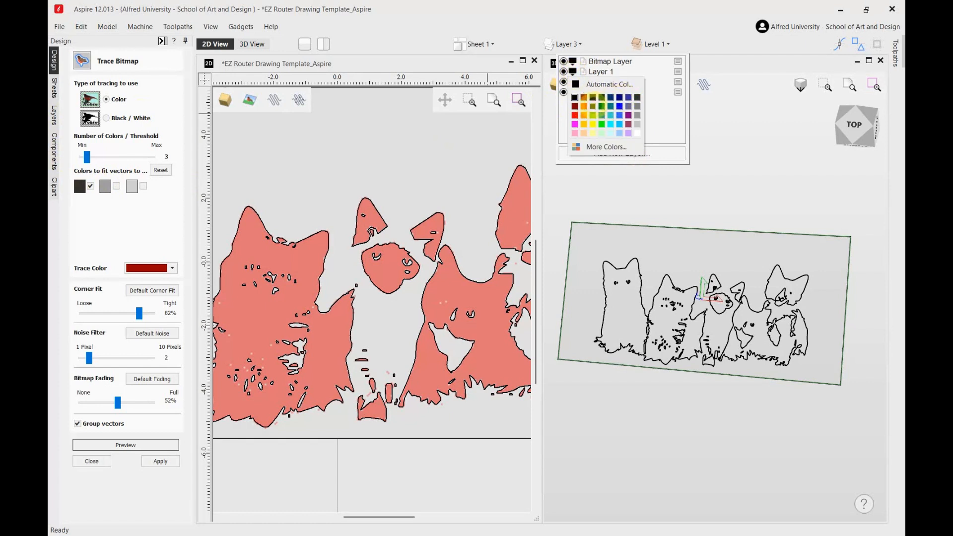
{"action": "left_click", "coordinate": [619, 106]}
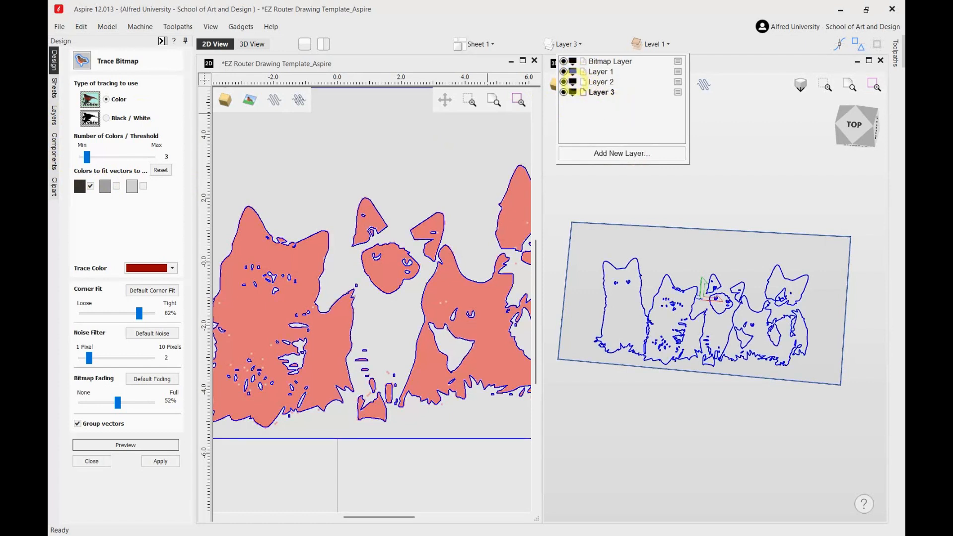
{"action": "left_click", "coordinate": [572, 82]}
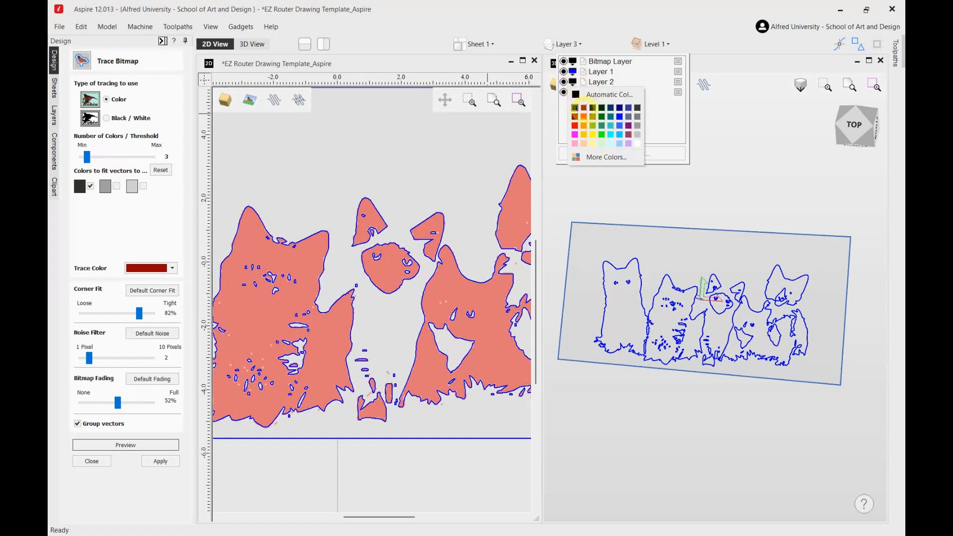
{"action": "left_click", "coordinate": [584, 107]}
{"action": "left_click", "coordinate": [572, 93]}
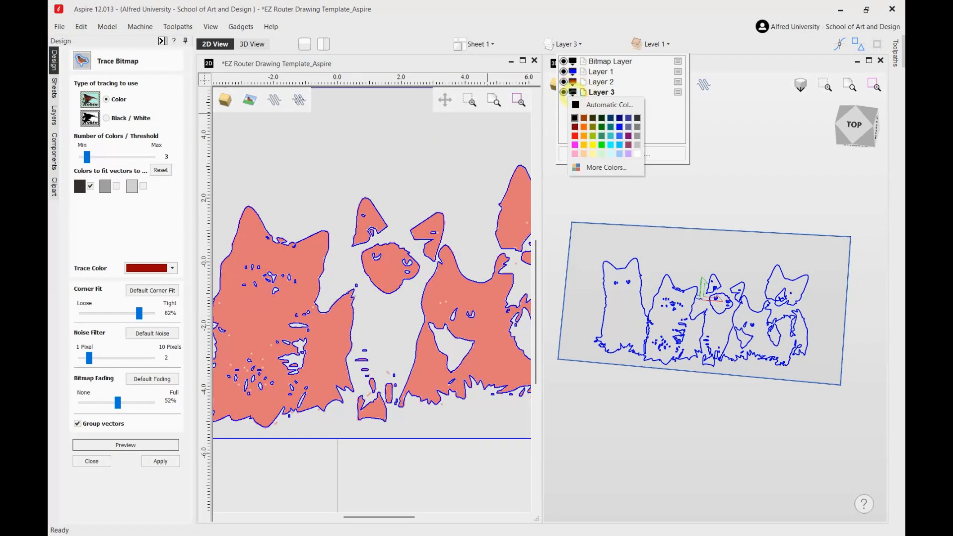
{"action": "left_click", "coordinate": [603, 135]}
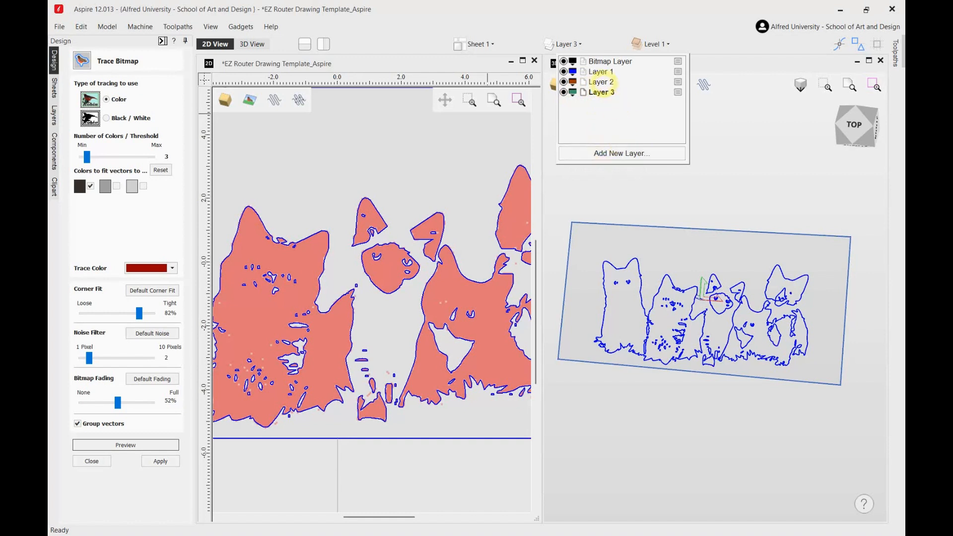
Make Layer 1 active, apply the darkest-color trace to it and close Trace Bitmap
{"action": "left_click", "coordinate": [602, 71]}
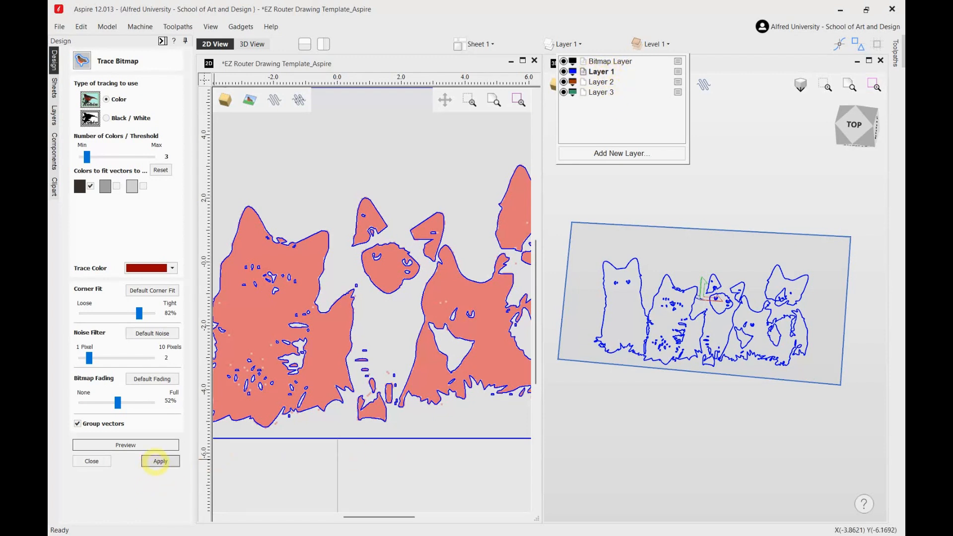
{"action": "left_click", "coordinate": [155, 462]}
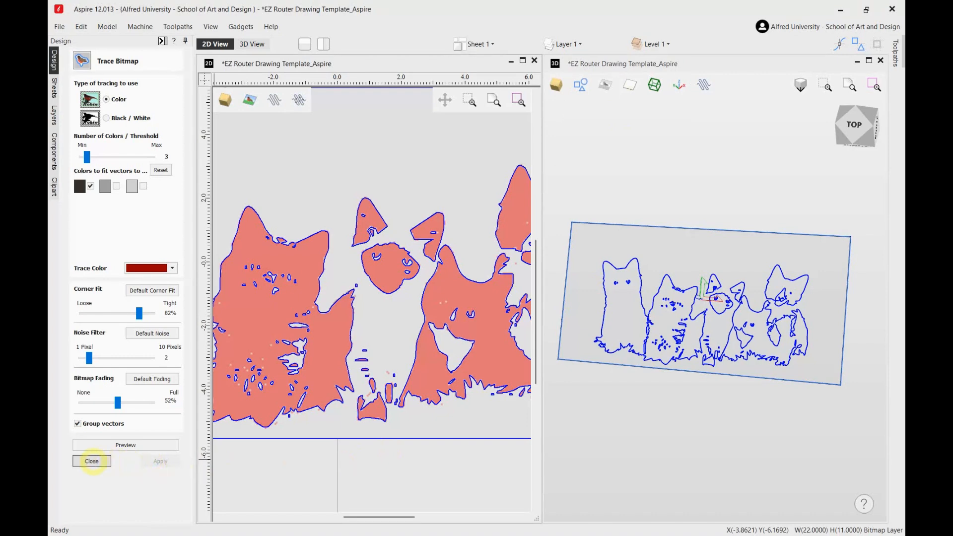
{"action": "left_click", "coordinate": [91, 461]}
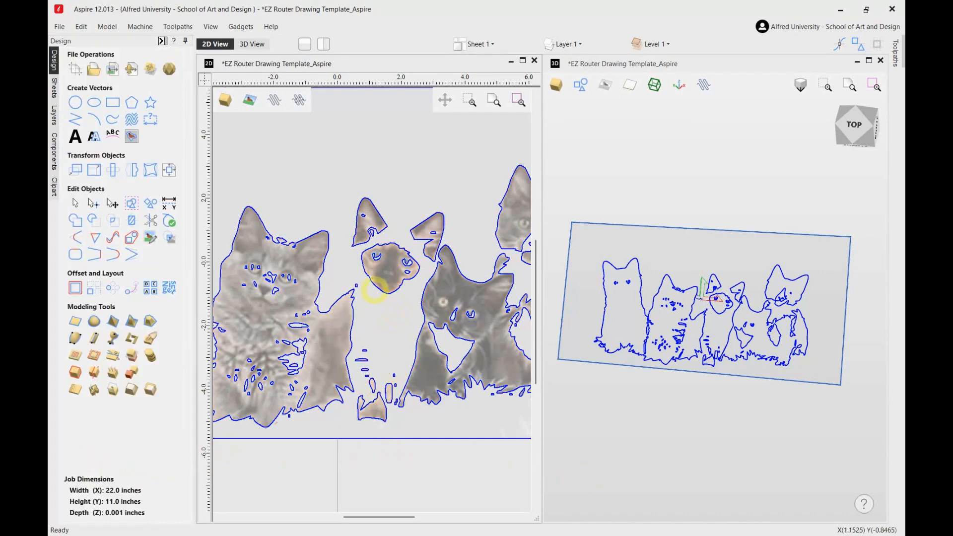
Make Layer 2 active and start Trace Bitmap again on the cat picture
{"action": "scroll", "coordinate": [300, 261], "scroll_direction": "down", "scroll_amount": 2}
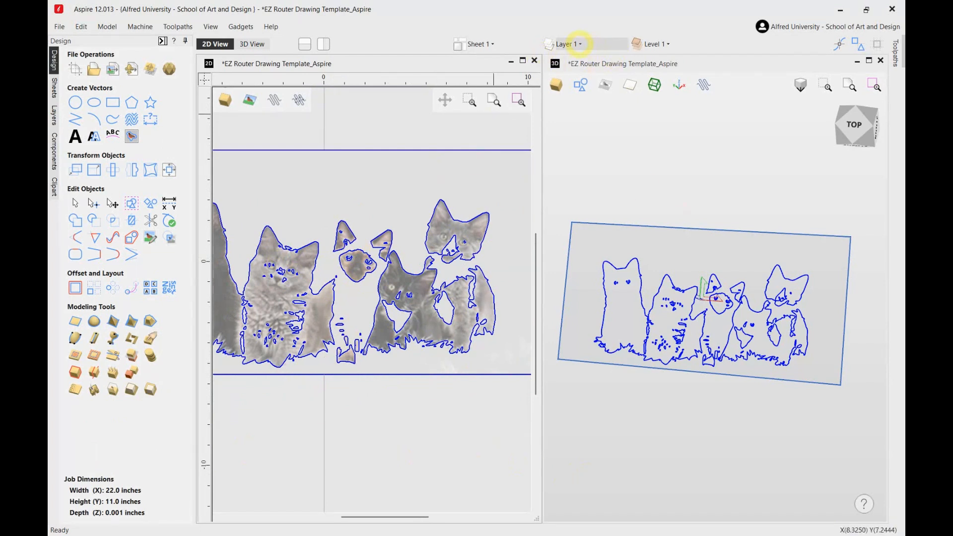
{"action": "left_click", "coordinate": [570, 44]}
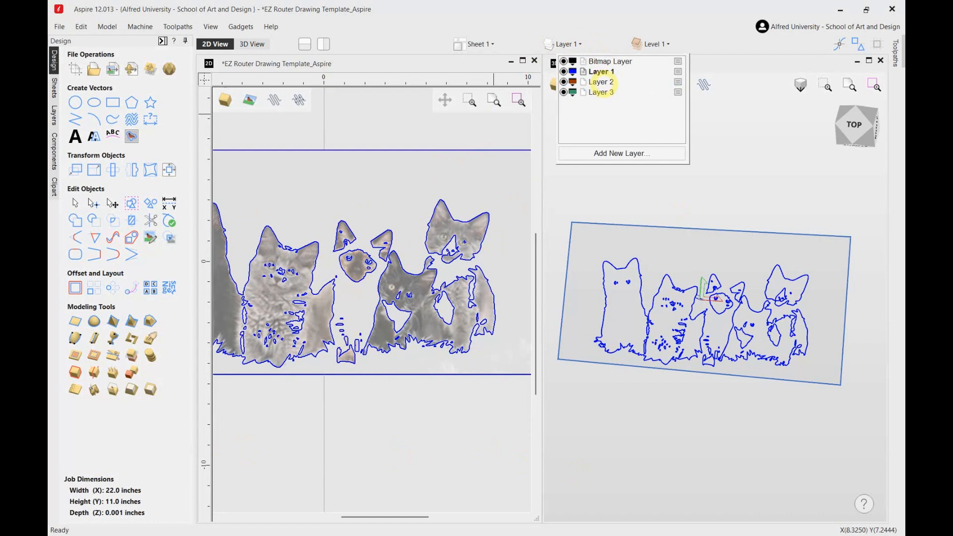
{"action": "left_click", "coordinate": [601, 82]}
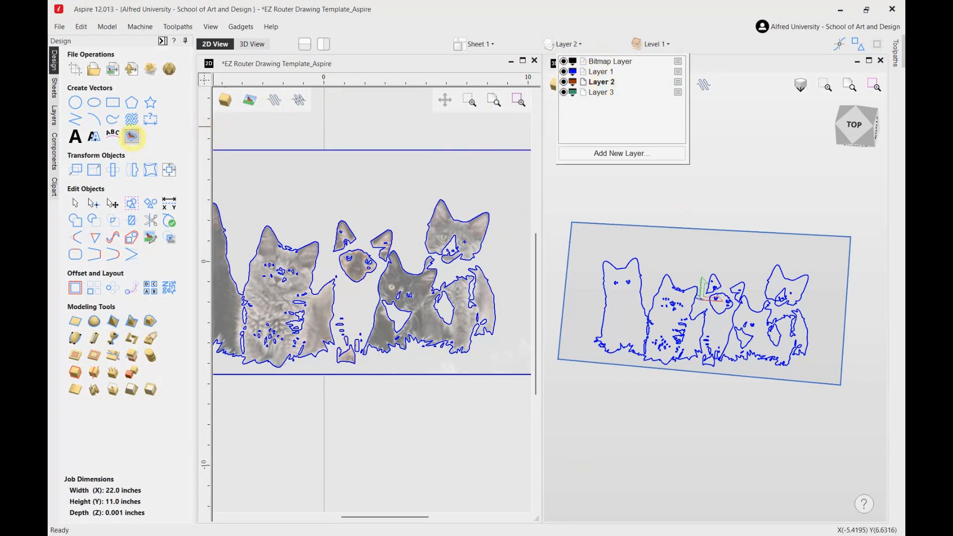
{"action": "left_click", "coordinate": [132, 136]}
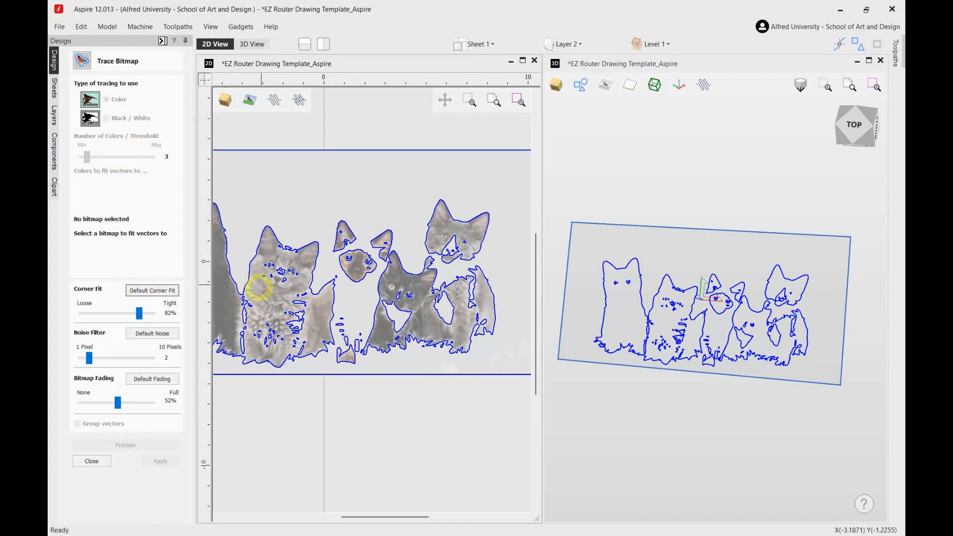
{"action": "left_click", "coordinate": [307, 260]}
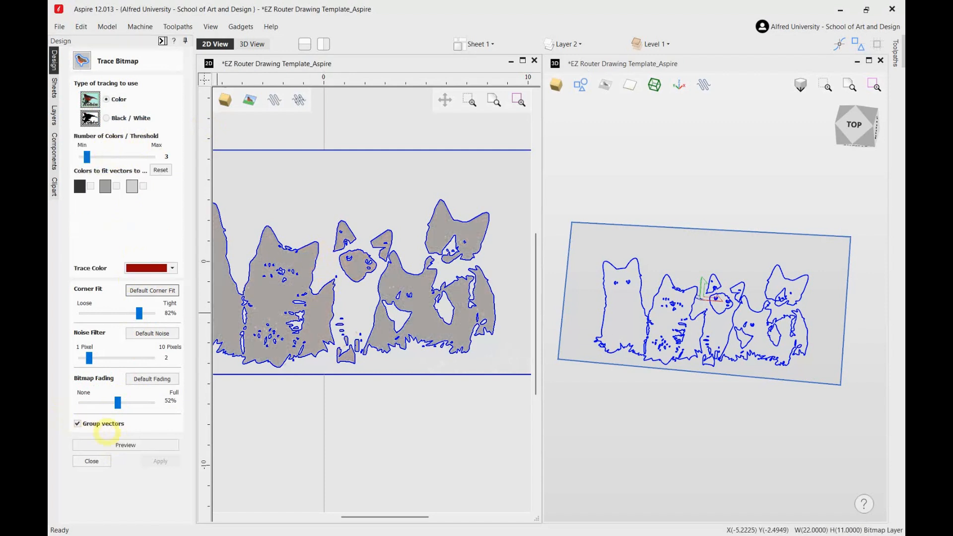
Select only the mid-gray color for tracing, preview its vectors and apply them to Layer 2
{"action": "left_click", "coordinate": [124, 444]}
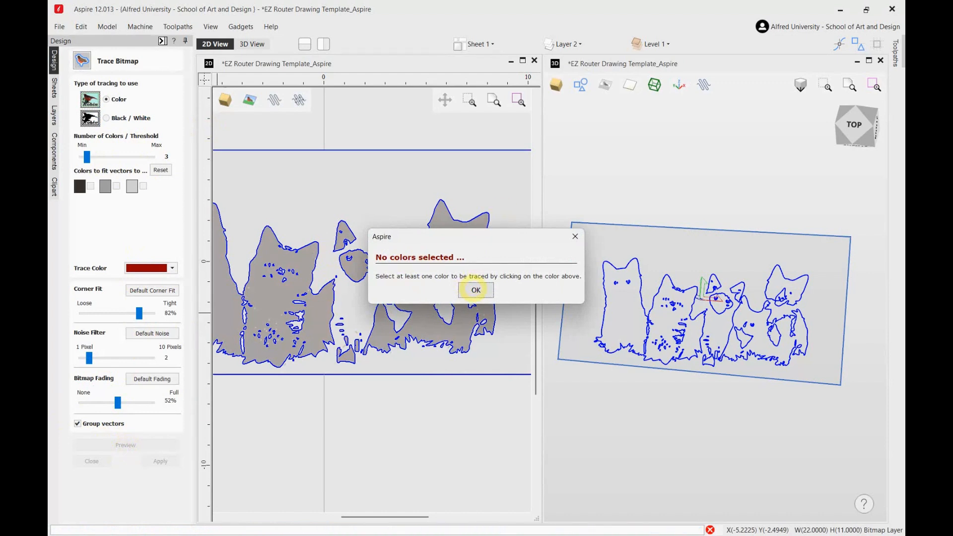
{"action": "left_click", "coordinate": [117, 186]}
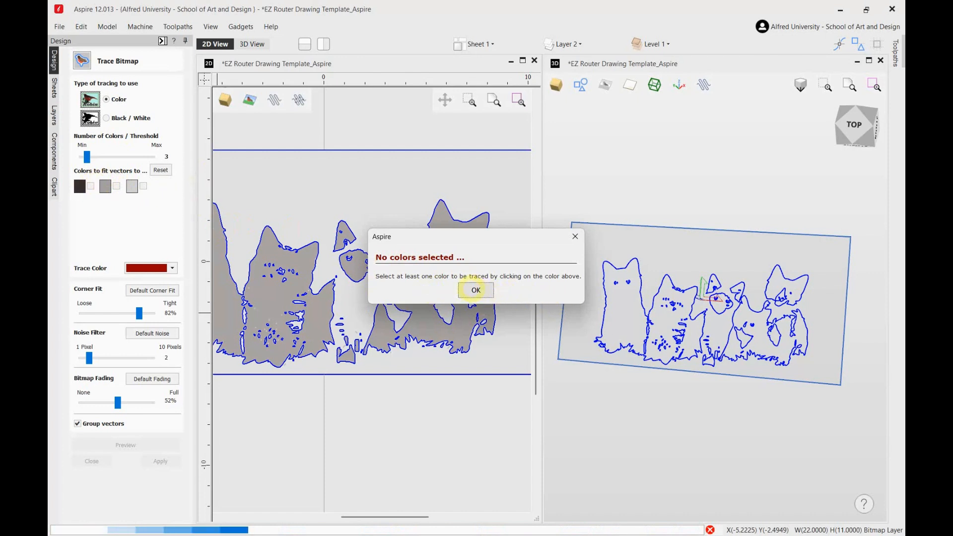
{"action": "left_click", "coordinate": [476, 291]}
{"action": "left_click", "coordinate": [116, 186]}
{"action": "left_click", "coordinate": [126, 445]}
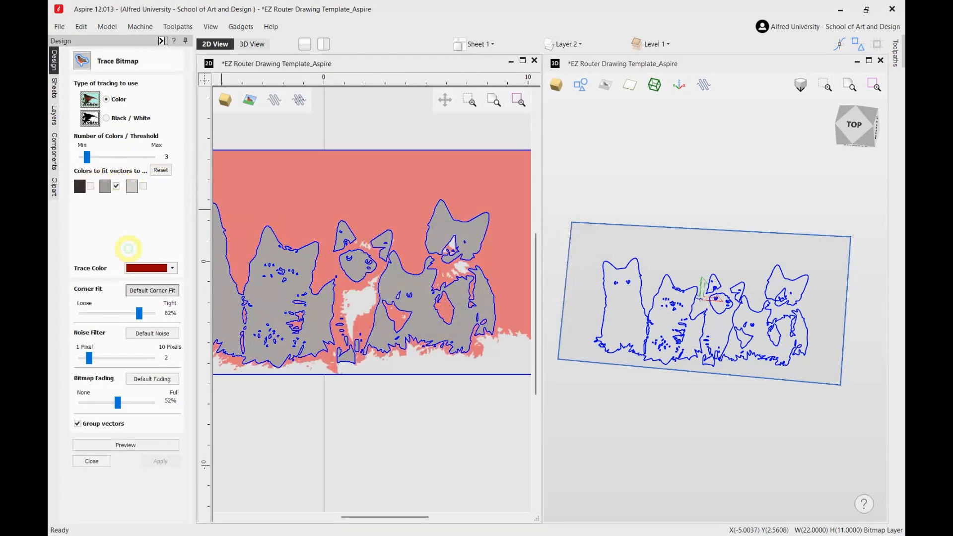
{"action": "left_click", "coordinate": [124, 445]}
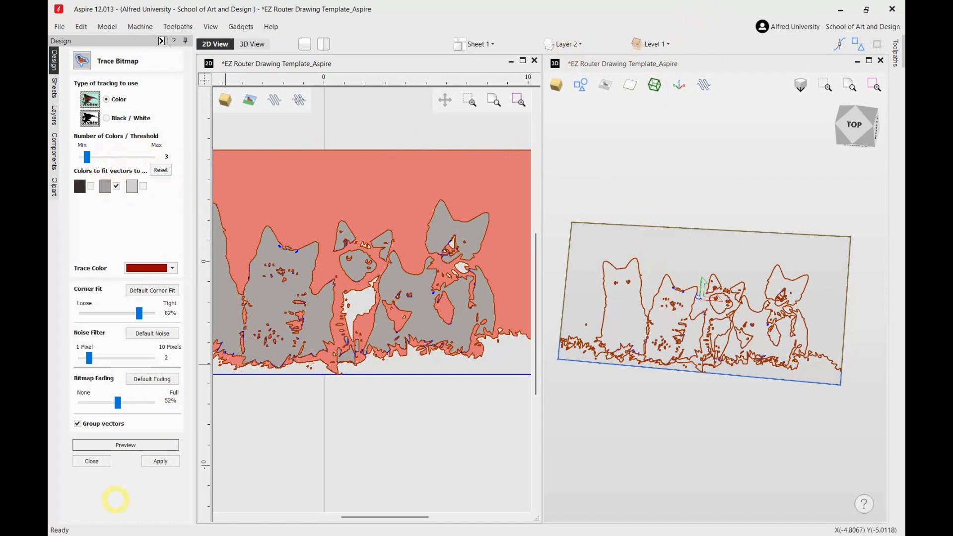
{"action": "left_click", "coordinate": [160, 461]}
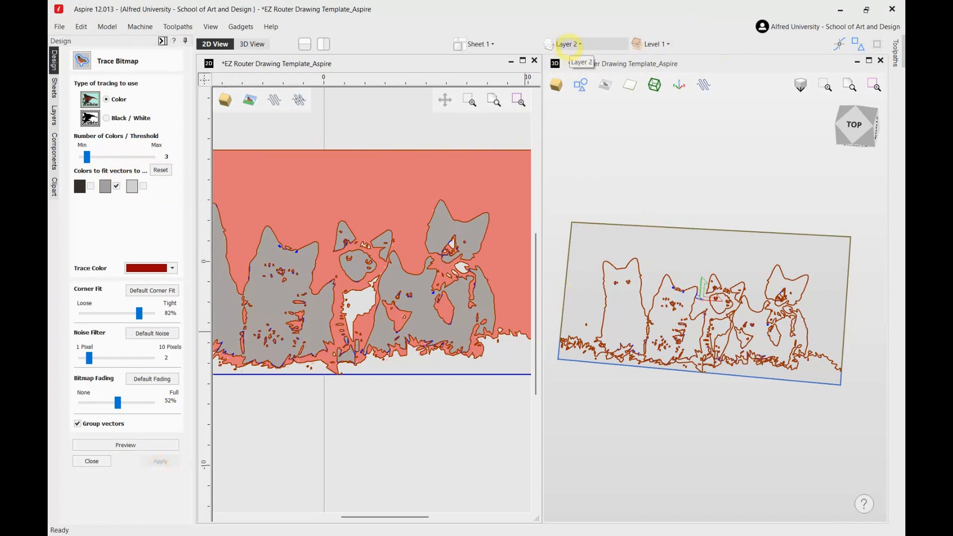
Make Layer 3 active, then trace only the light-gray color, preview its vectors and apply them
{"action": "left_click", "coordinate": [568, 44]}
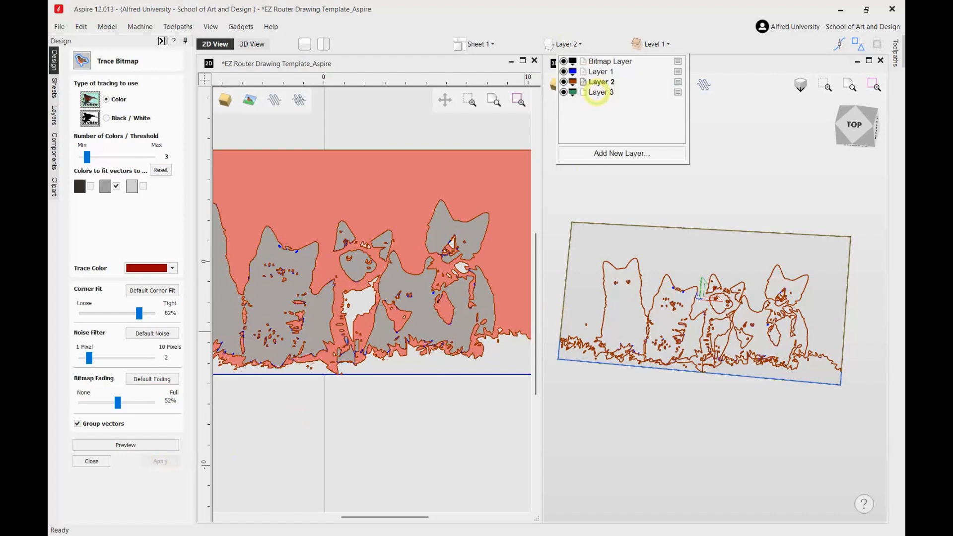
{"action": "left_click", "coordinate": [597, 93]}
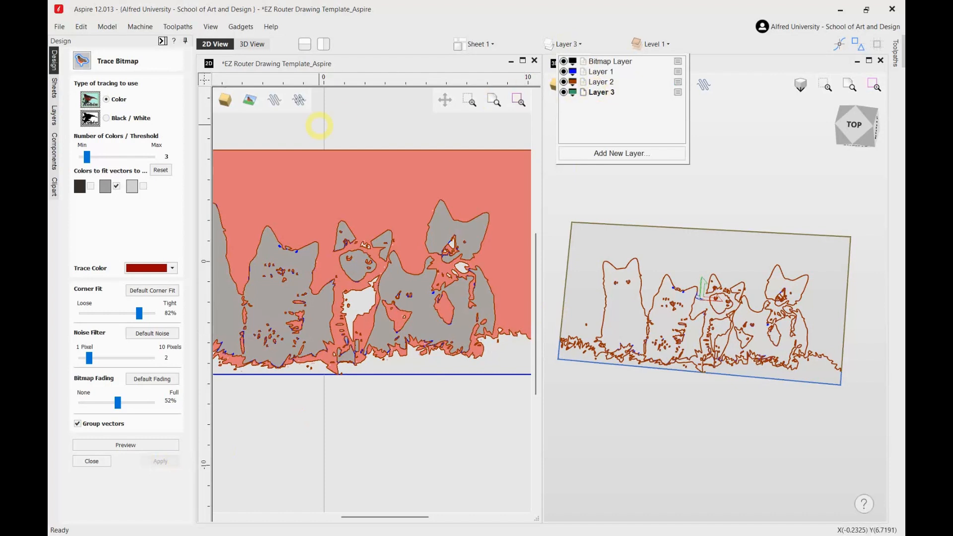
{"action": "left_click", "coordinate": [130, 187]}
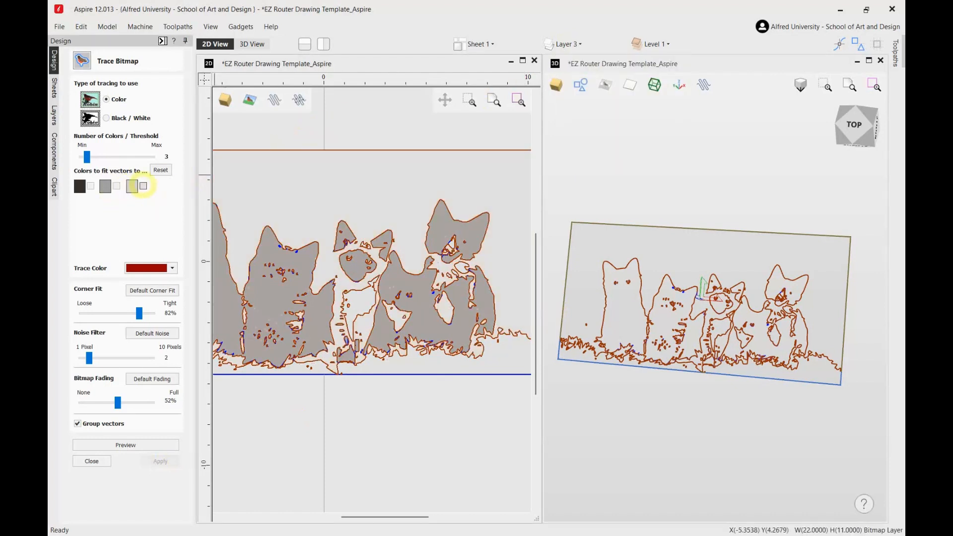
{"action": "left_click", "coordinate": [143, 186]}
{"action": "left_click", "coordinate": [125, 444]}
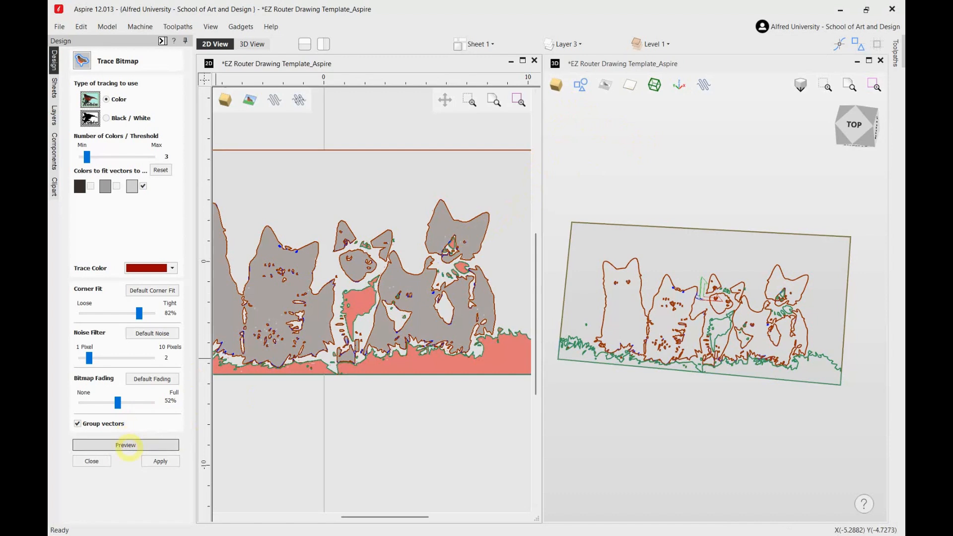
{"action": "left_click", "coordinate": [160, 461]}
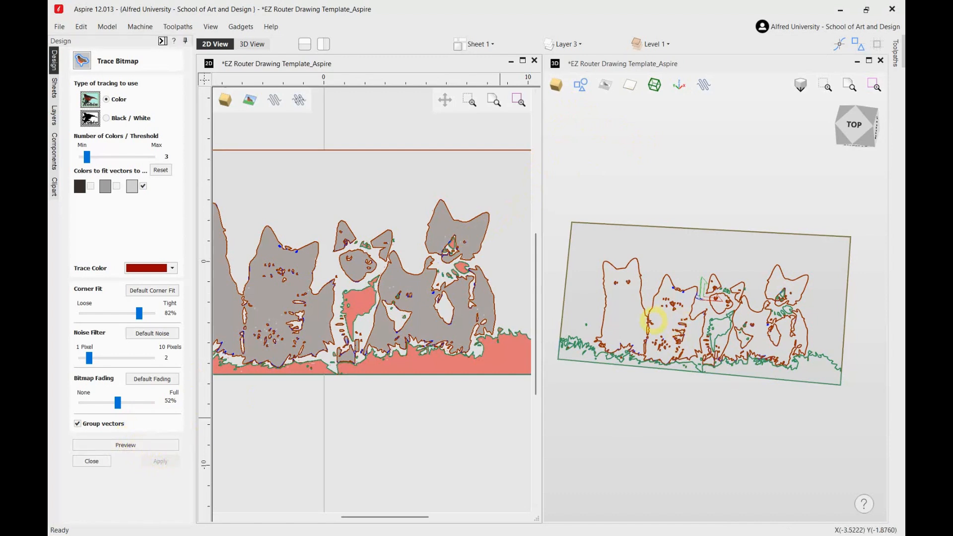
Examine up close in the 3D view how the three colored trace layers overlap, and close Trace Bitmap
{"action": "scroll", "coordinate": [639, 315], "scroll_direction": "up", "scroll_amount": 3}
{"action": "scroll", "coordinate": [769, 293], "scroll_direction": "down", "scroll_amount": 2}
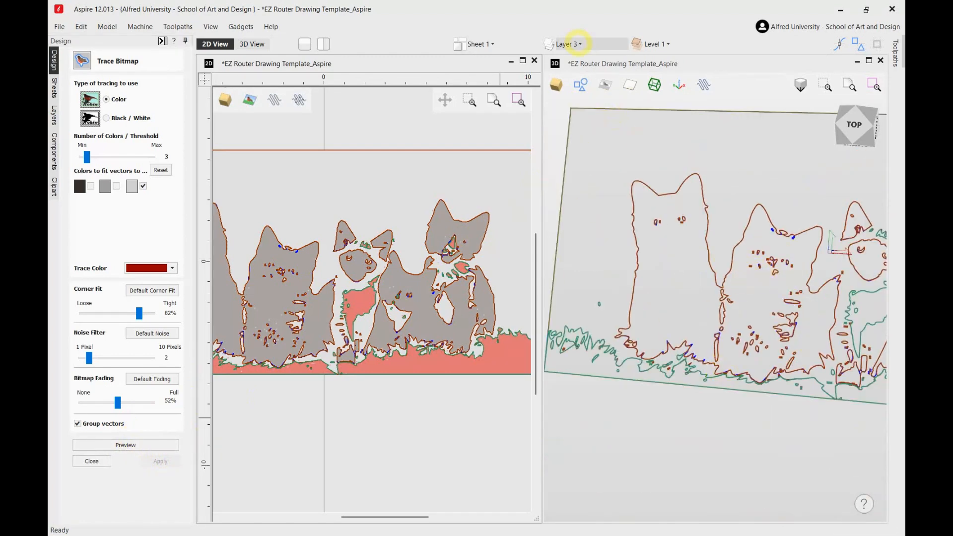
{"action": "left_click", "coordinate": [566, 43]}
{"action": "scroll", "coordinate": [715, 225], "scroll_direction": "up", "scroll_amount": 4}
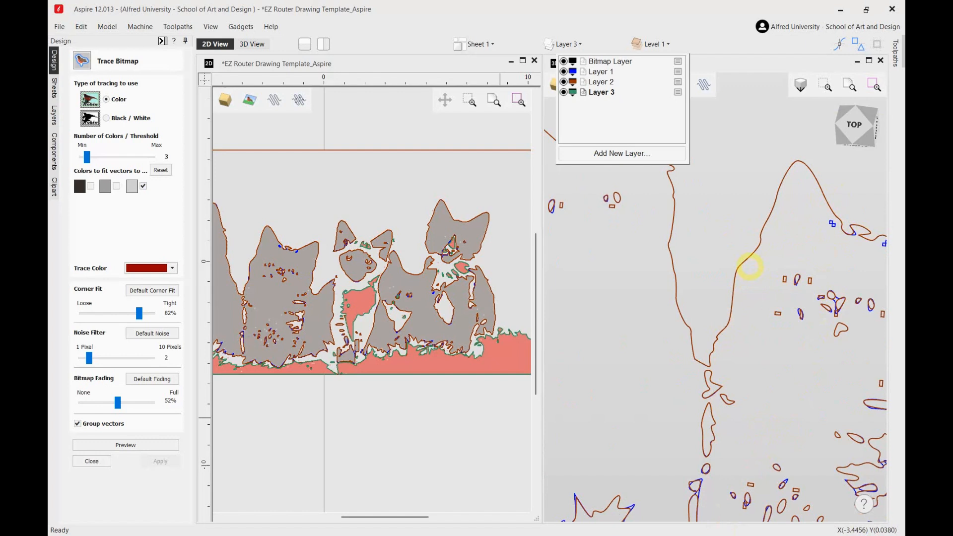
{"action": "scroll", "coordinate": [733, 254], "scroll_direction": "down", "scroll_amount": 1}
{"action": "scroll", "coordinate": [718, 261], "scroll_direction": "down", "scroll_amount": 1}
{"action": "scroll", "coordinate": [717, 270], "scroll_direction": "up", "scroll_amount": 3}
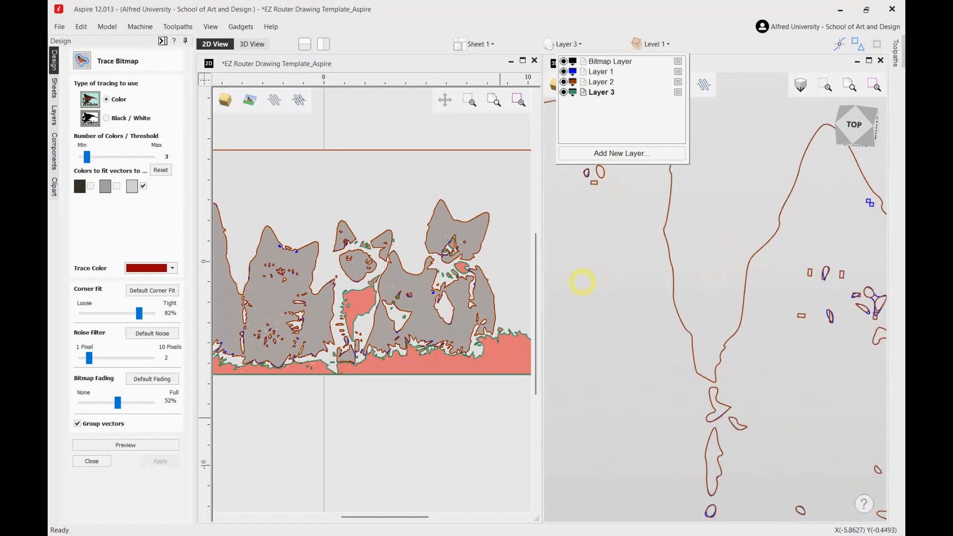
{"action": "left_click", "coordinate": [91, 462]}
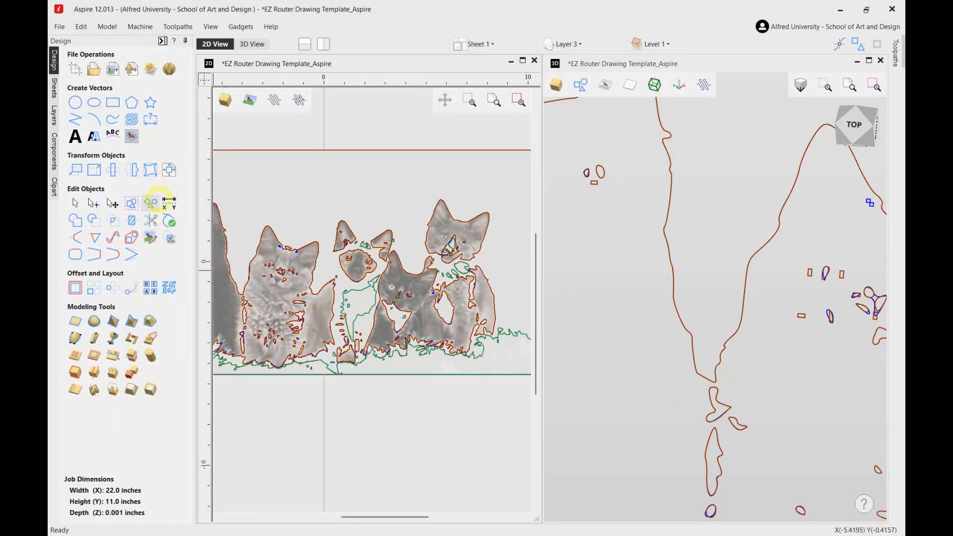
Look at the picture editing options for the cat bitmap and close them without applying changes
{"action": "left_click", "coordinate": [354, 271]}
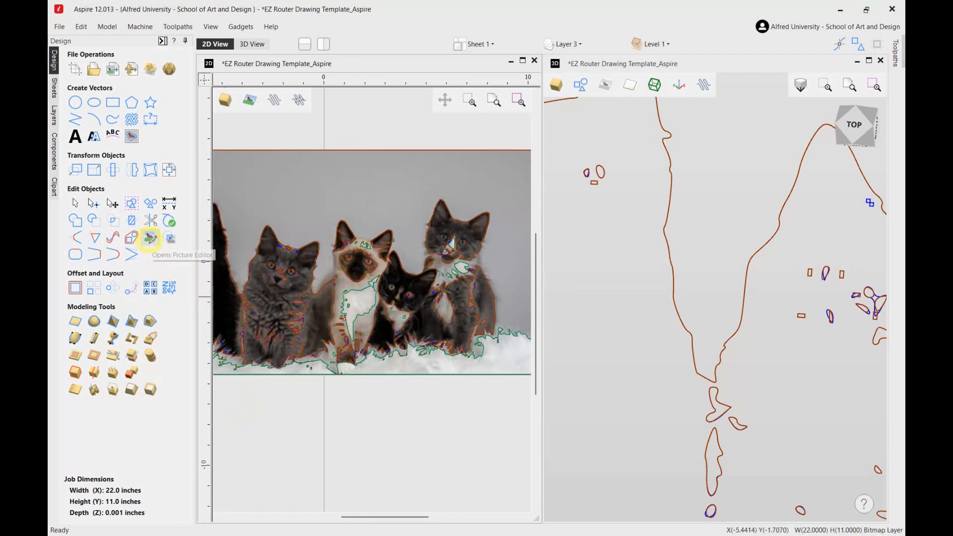
{"action": "left_click", "coordinate": [149, 239]}
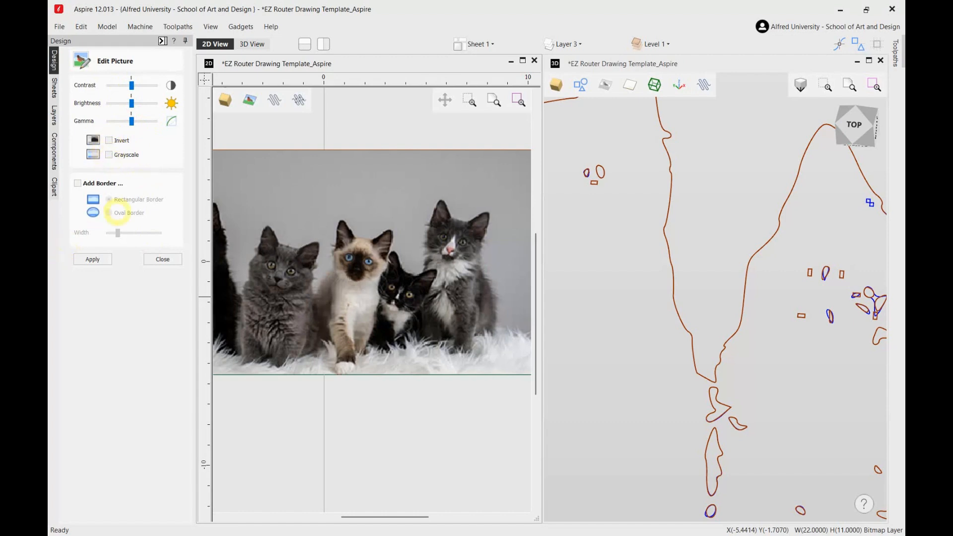
{"action": "left_click", "coordinate": [162, 259]}
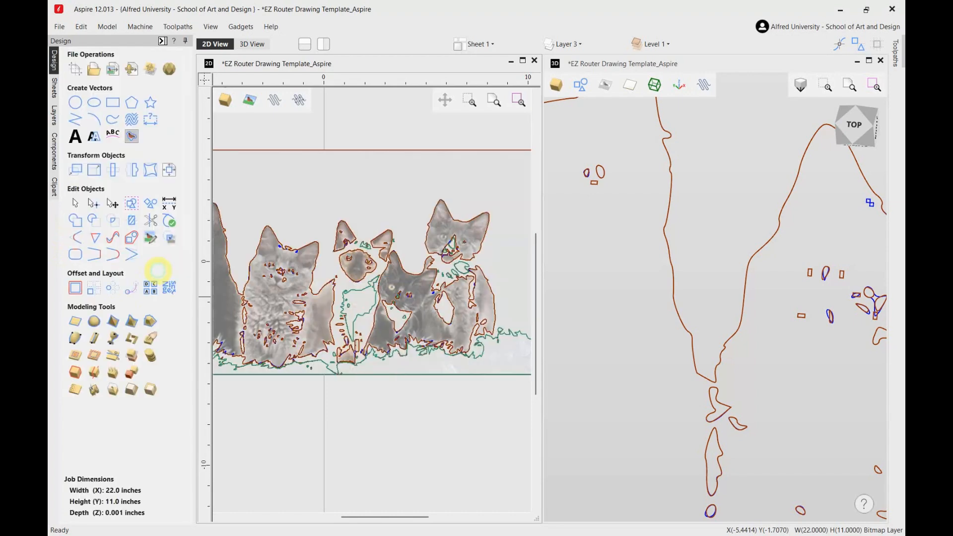
Minimize the 2D view without closing the file, and maximize the 3D view to fill the workspace
{"action": "scroll", "coordinate": [316, 263], "scroll_direction": "up", "scroll_amount": 3}
{"action": "scroll", "coordinate": [317, 264], "scroll_direction": "down", "scroll_amount": 5}
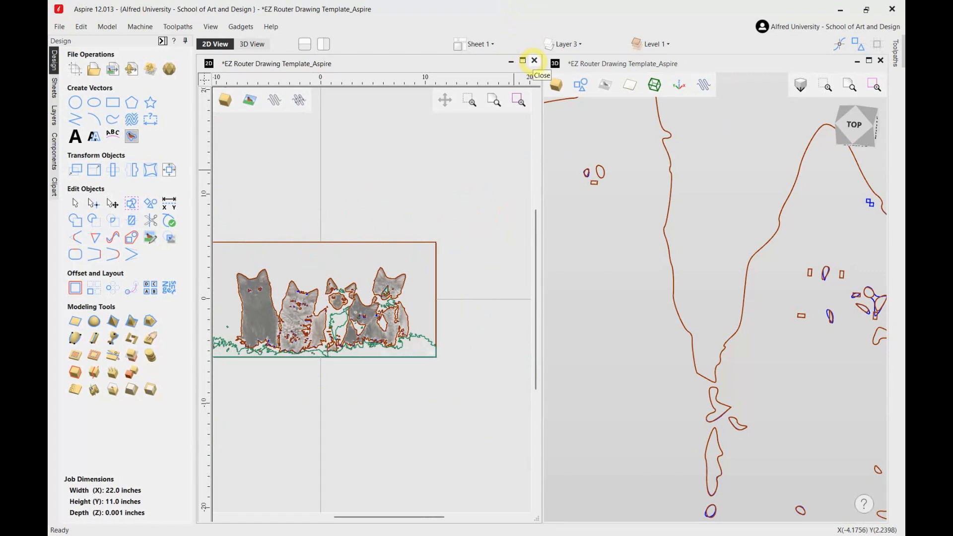
{"action": "left_click", "coordinate": [534, 60]}
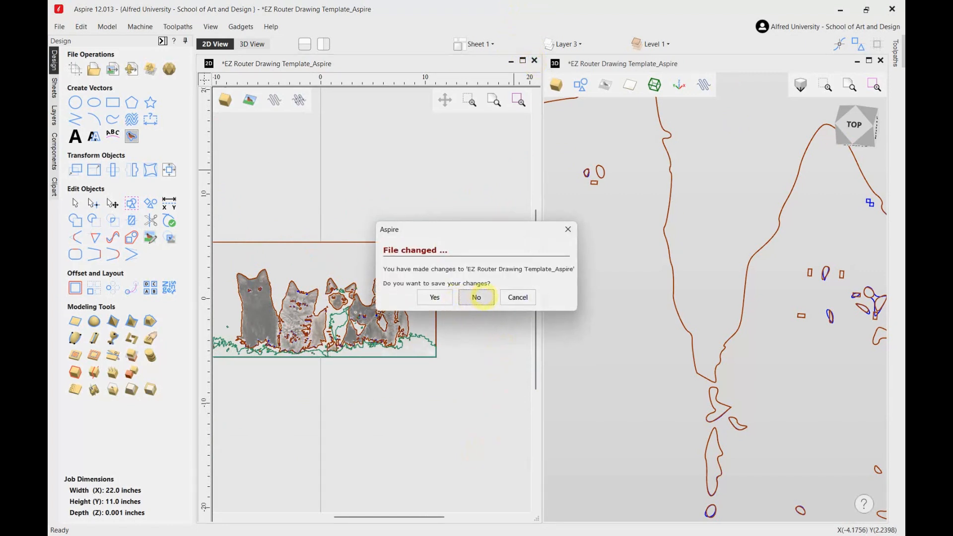
{"action": "left_click", "coordinate": [520, 298]}
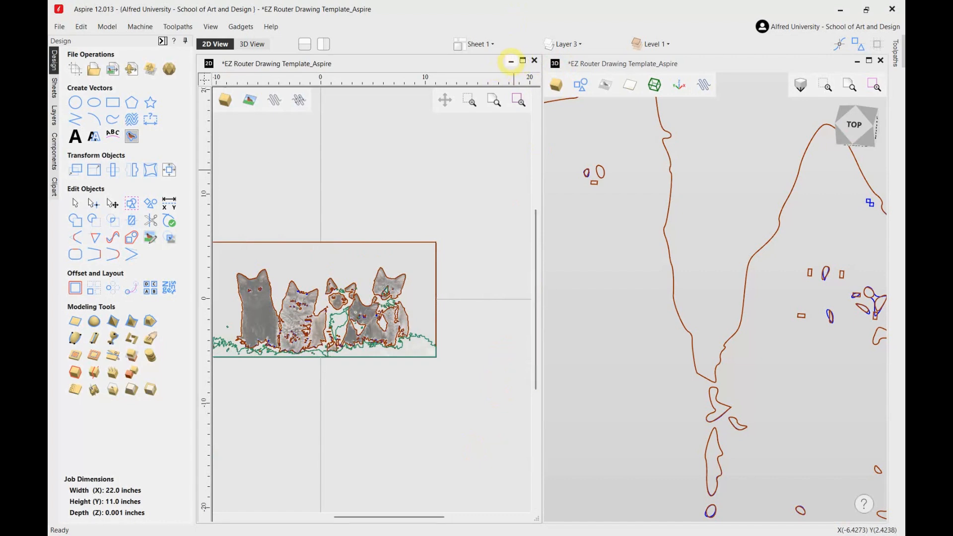
{"action": "left_click", "coordinate": [511, 61]}
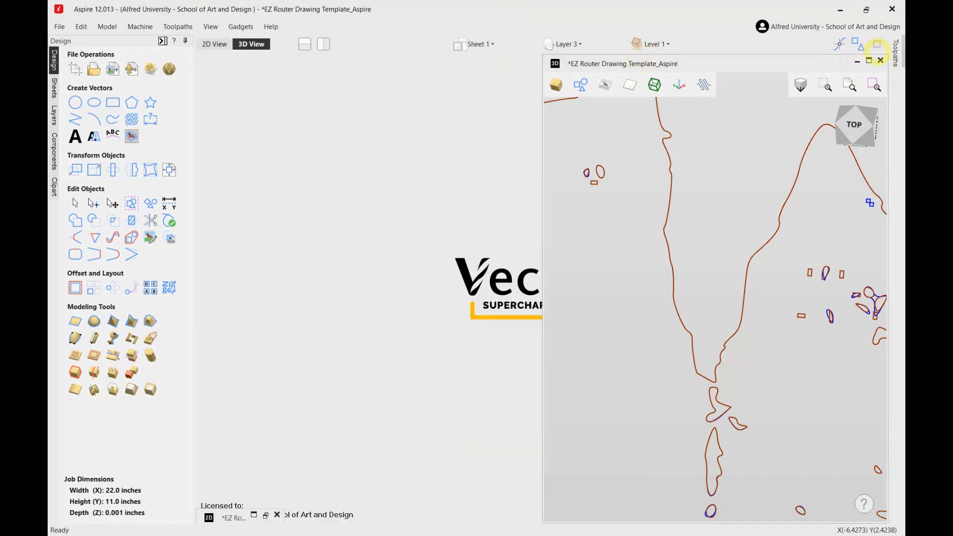
{"action": "left_click", "coordinate": [868, 60]}
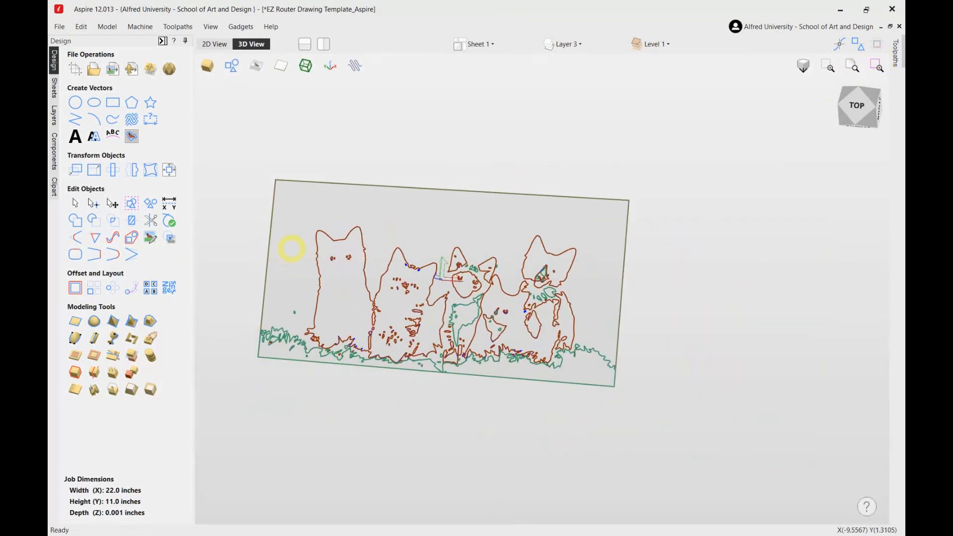
{"action": "scroll", "coordinate": [293, 247], "scroll_direction": "up", "scroll_amount": 2}
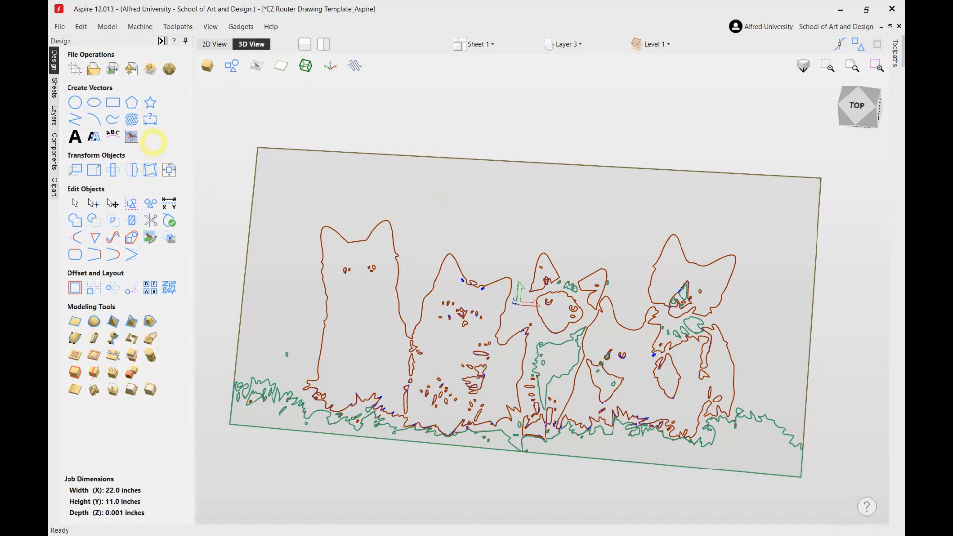
Reopen Trace Bitmap, show and select the cat bitmap in the 3D view, and raise the number of colors to 14
{"action": "left_click", "coordinate": [131, 137]}
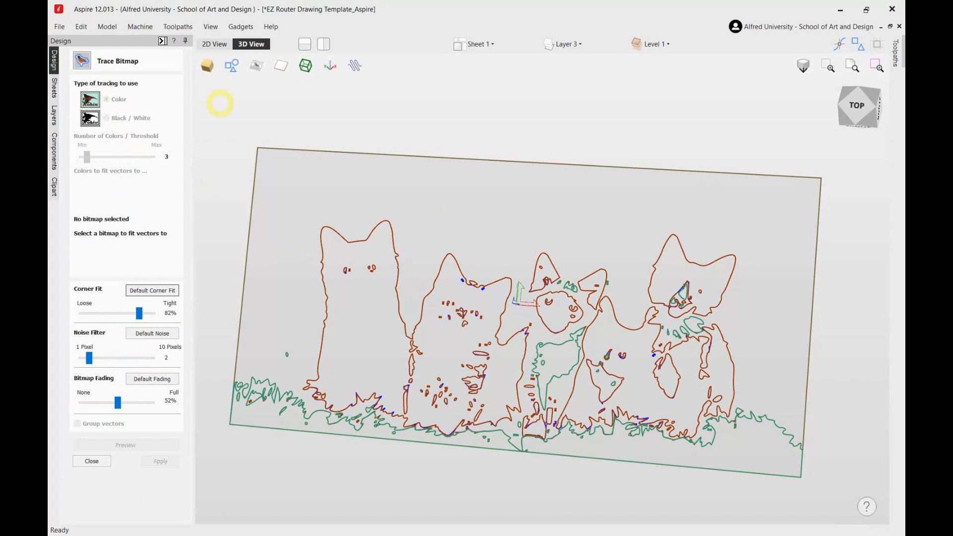
{"action": "left_click", "coordinate": [257, 65]}
{"action": "left_click", "coordinate": [370, 337]}
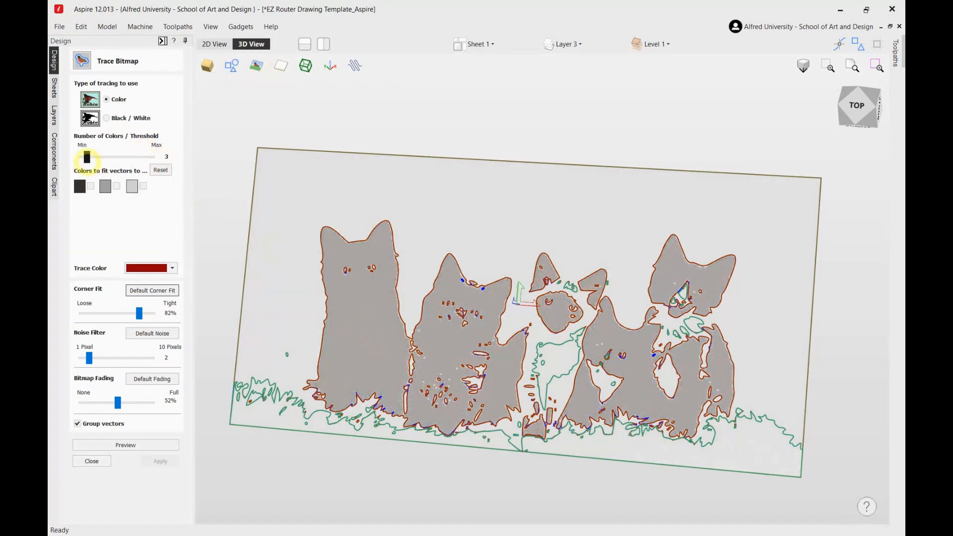
{"action": "left_click_drag", "start_coordinate": [88, 157], "coordinate": [130, 170]}
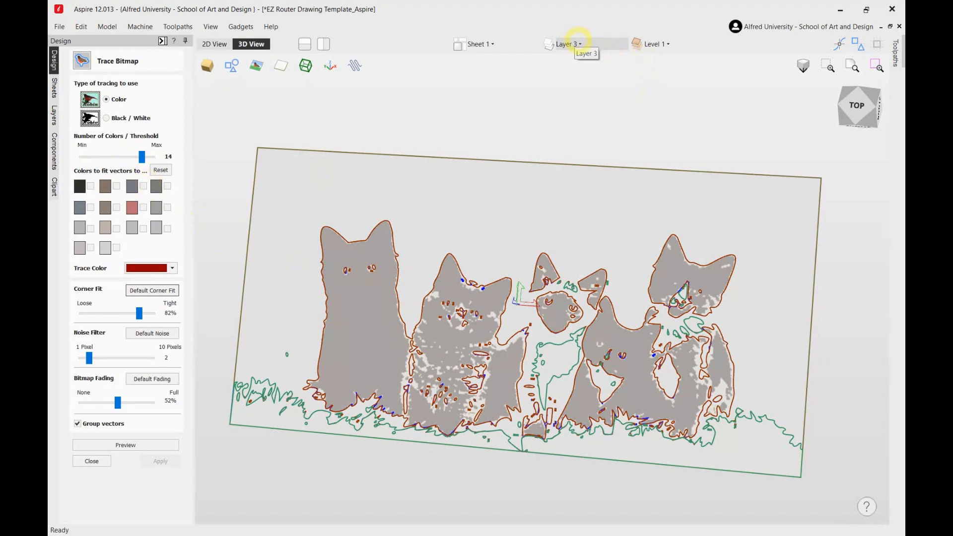
Review the list of trace layers and examine the layered vectors over the cat bitmap up close
{"action": "left_click", "coordinate": [580, 44]}
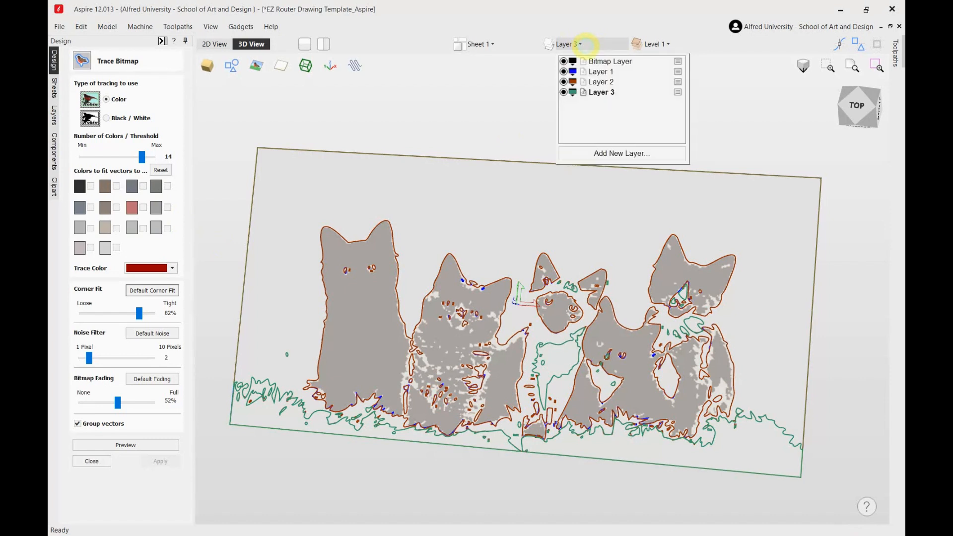
{"action": "left_click", "coordinate": [448, 126]}
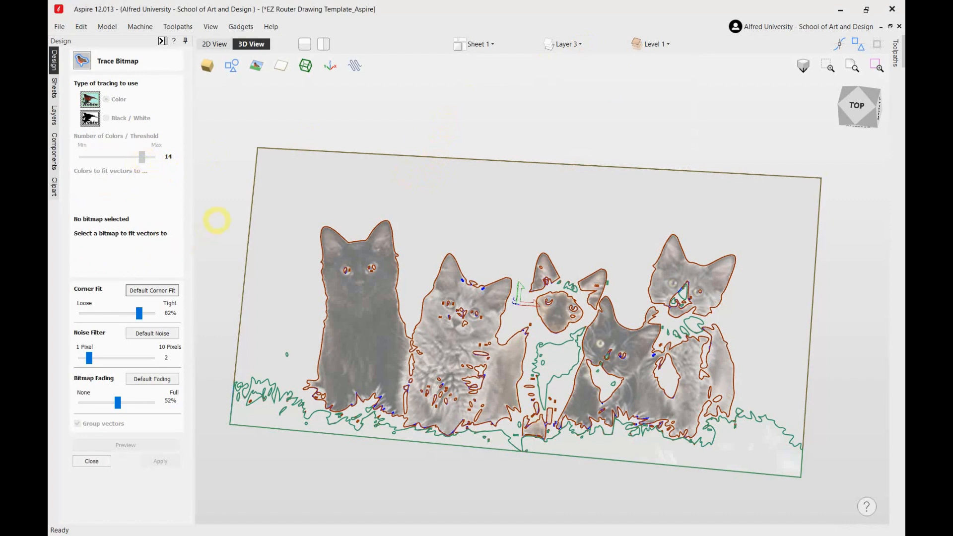
{"action": "left_click", "coordinate": [566, 44]}
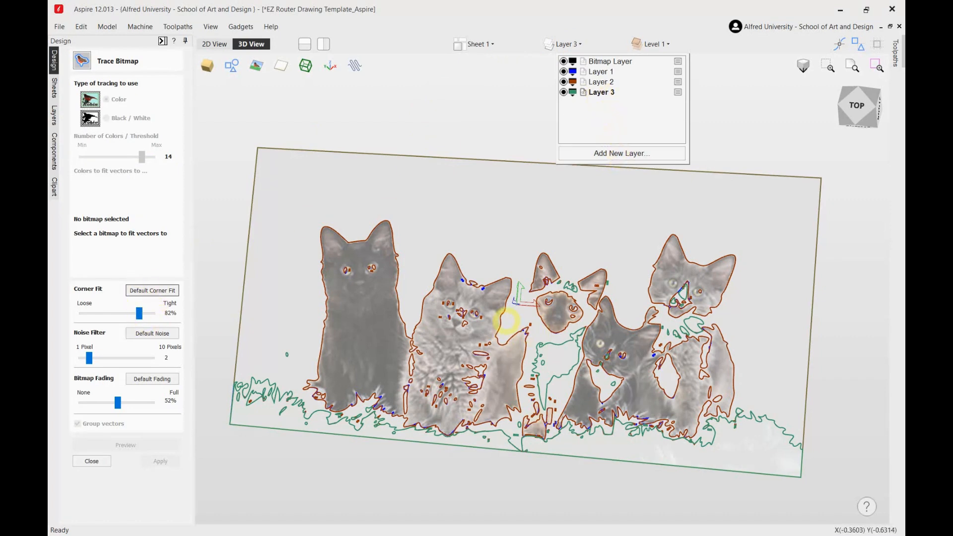
{"action": "scroll", "coordinate": [522, 320], "scroll_direction": "up", "scroll_amount": 4}
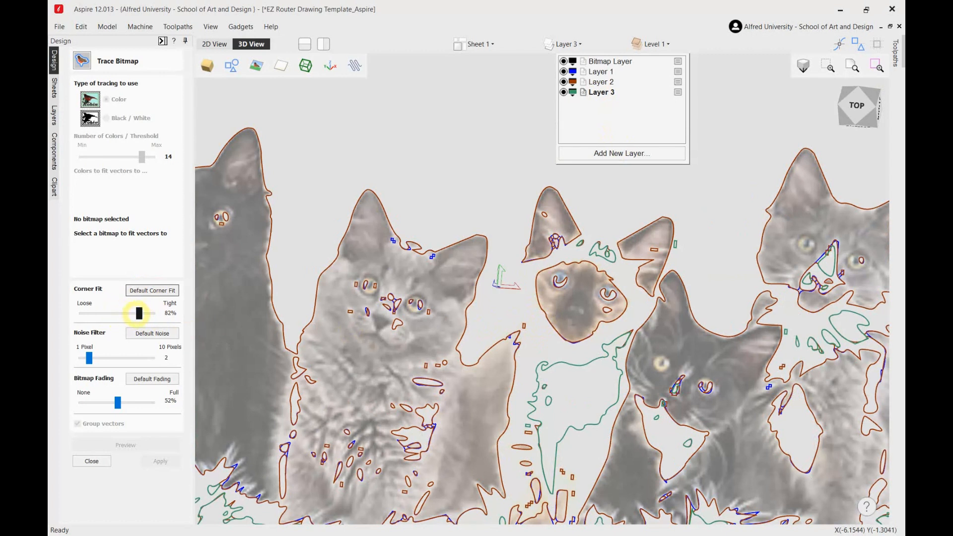
Try a corner fit of 66% and bitmap fading of 51%, close Trace Bitmap without applying, and hide the bitmap
{"action": "mouse_move", "coordinate": [139, 313]}
{"action": "left_mouse_down"}
{"action": "mouse_move", "coordinate": [96, 313]}
{"action": "mouse_move", "coordinate": [128, 313]}
{"action": "left_mouse_up"}
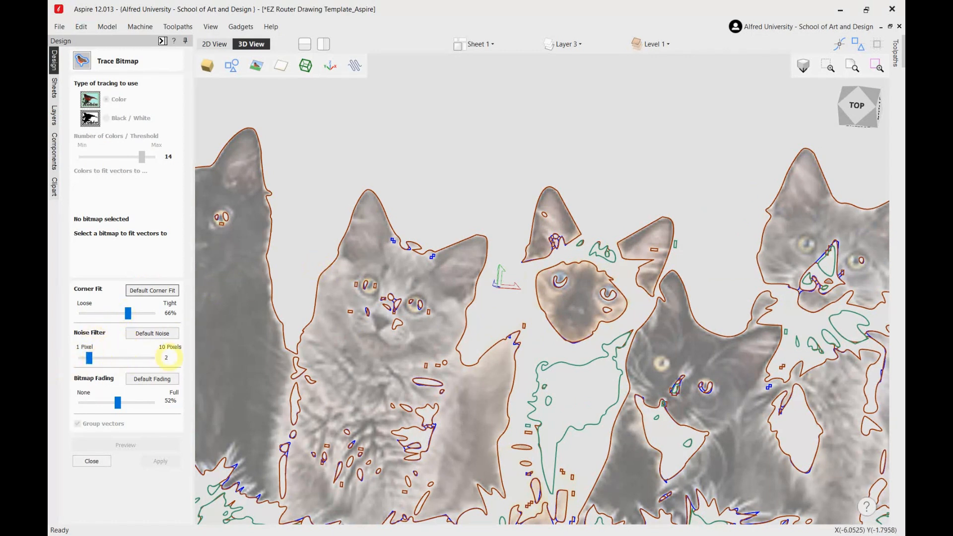
{"action": "mouse_move", "coordinate": [117, 403]}
{"action": "left_mouse_down"}
{"action": "mouse_move", "coordinate": [154, 405]}
{"action": "mouse_move", "coordinate": [122, 419]}
{"action": "mouse_move", "coordinate": [115, 400]}
{"action": "mouse_move", "coordinate": [78, 400]}
{"action": "mouse_move", "coordinate": [157, 401]}
{"action": "mouse_move", "coordinate": [117, 402]}
{"action": "left_mouse_up"}
{"action": "left_click", "coordinate": [214, 321]}
{"action": "left_click", "coordinate": [89, 441]}
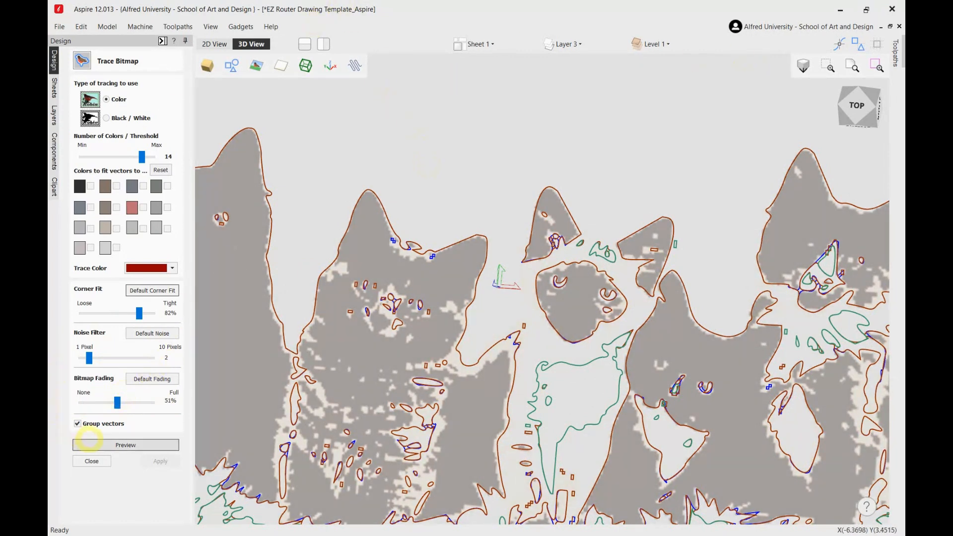
{"action": "left_click", "coordinate": [91, 459]}
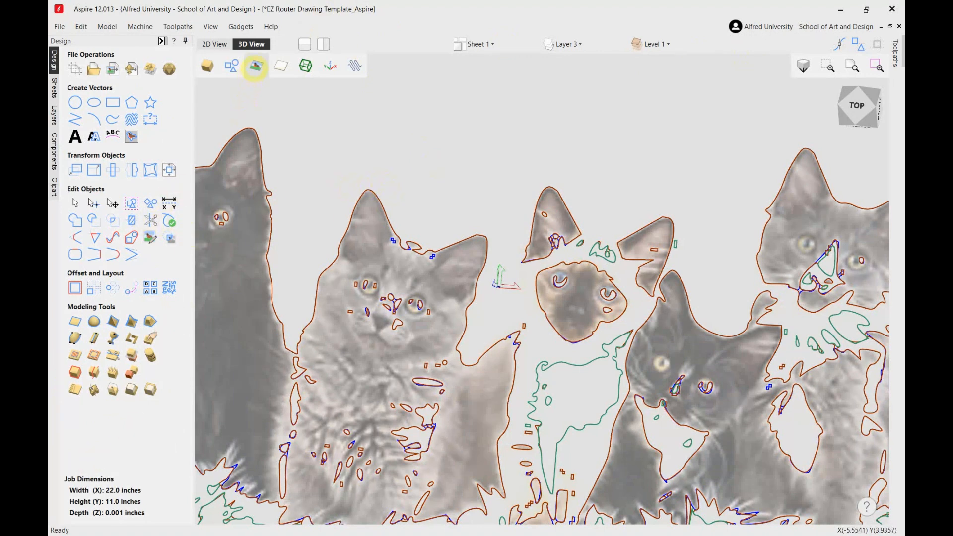
{"action": "left_click", "coordinate": [256, 66]}
{"action": "scroll", "coordinate": [544, 256], "scroll_direction": "down", "scroll_amount": 2}
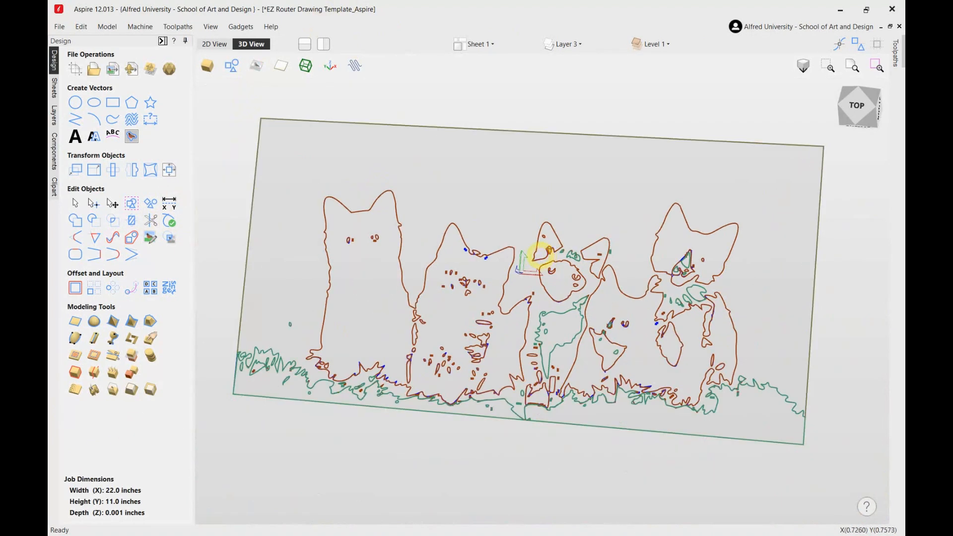
Hide Layer 3 and Layer 2 and make Layer 1 the active layer
{"action": "left_click", "coordinate": [896, 55]}
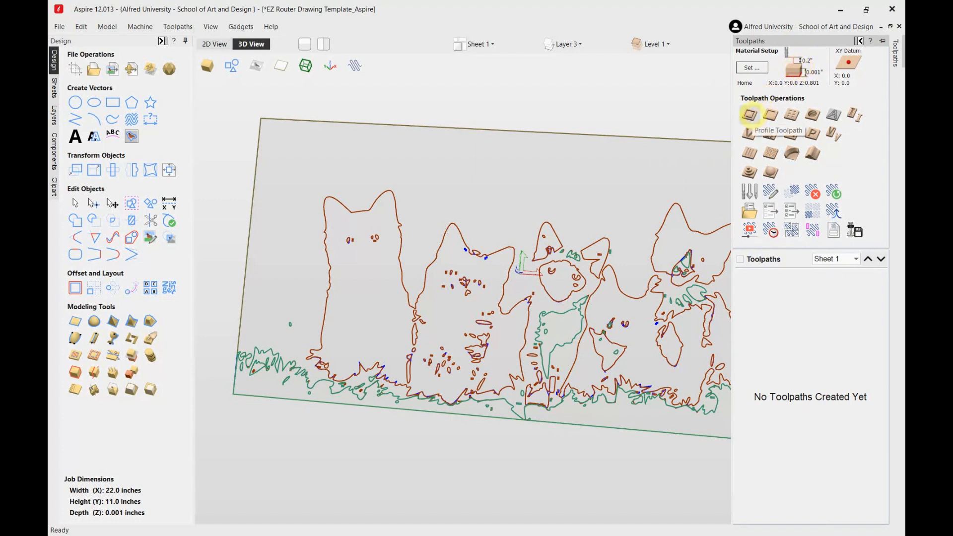
{"action": "left_click", "coordinate": [565, 44]}
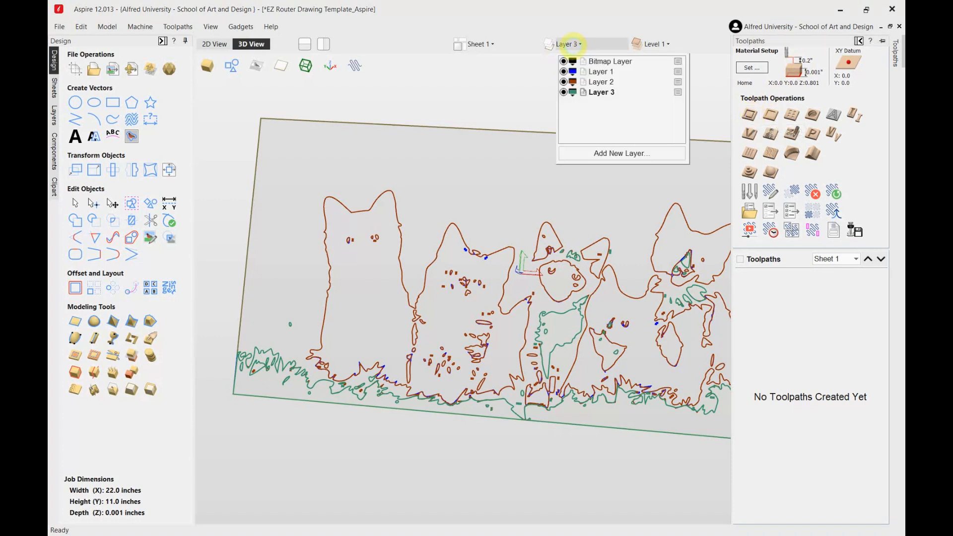
{"action": "left_click", "coordinate": [563, 92]}
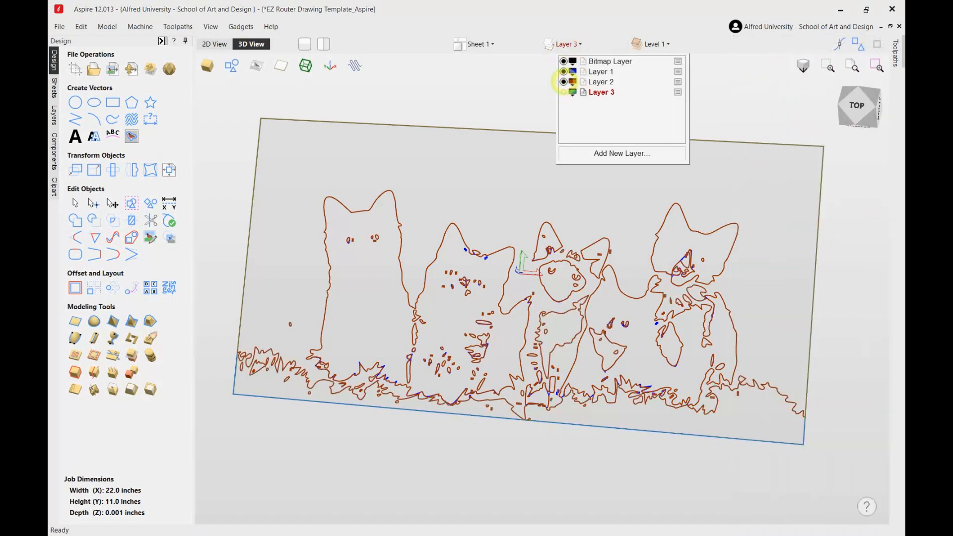
{"action": "left_click", "coordinate": [564, 81]}
{"action": "left_click", "coordinate": [600, 72]}
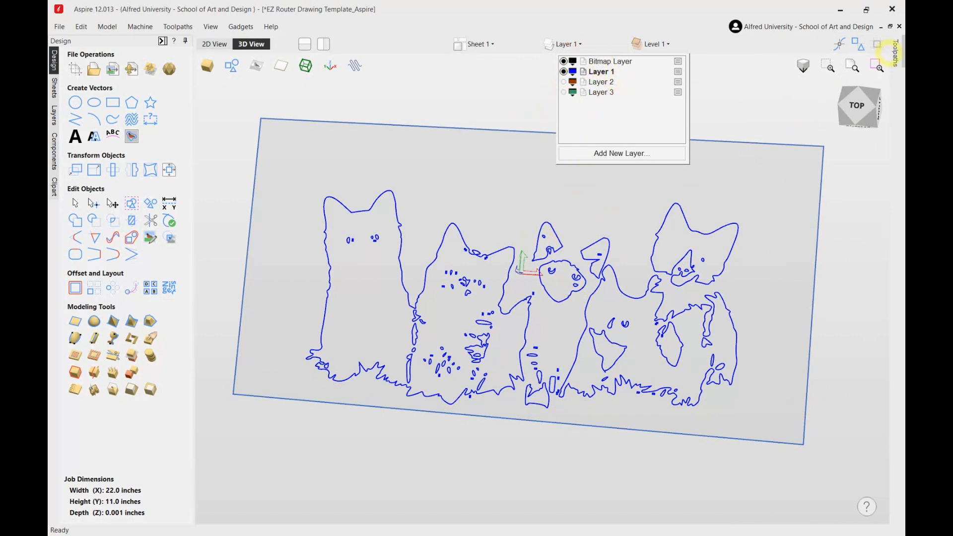
Start a 2D profile toolpath and choose the EZ Router 2/3 Arcs machine in its tool database
{"action": "left_click", "coordinate": [895, 52]}
{"action": "left_click", "coordinate": [749, 115]}
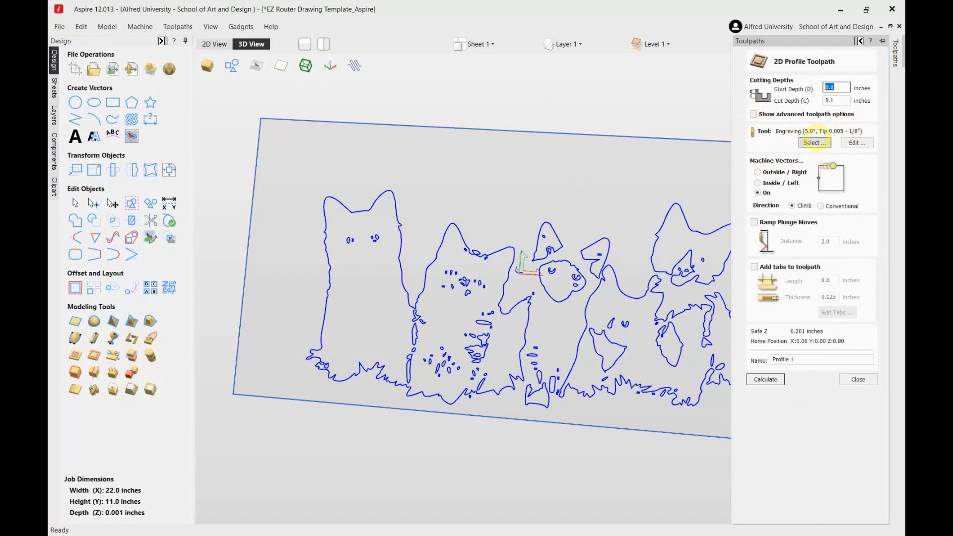
{"action": "left_click", "coordinate": [814, 142]}
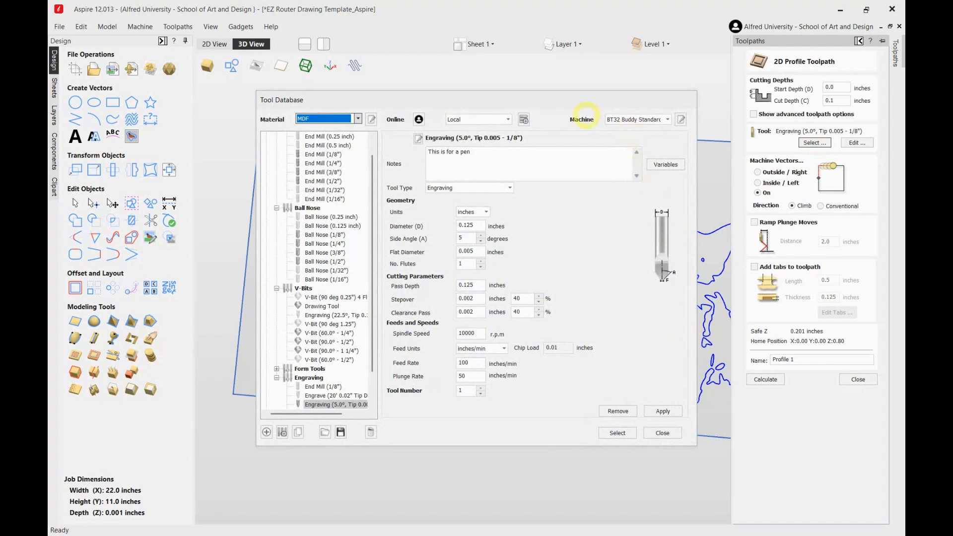
{"action": "left_click_drag", "start_coordinate": [564, 97], "coordinate": [510, 79]}
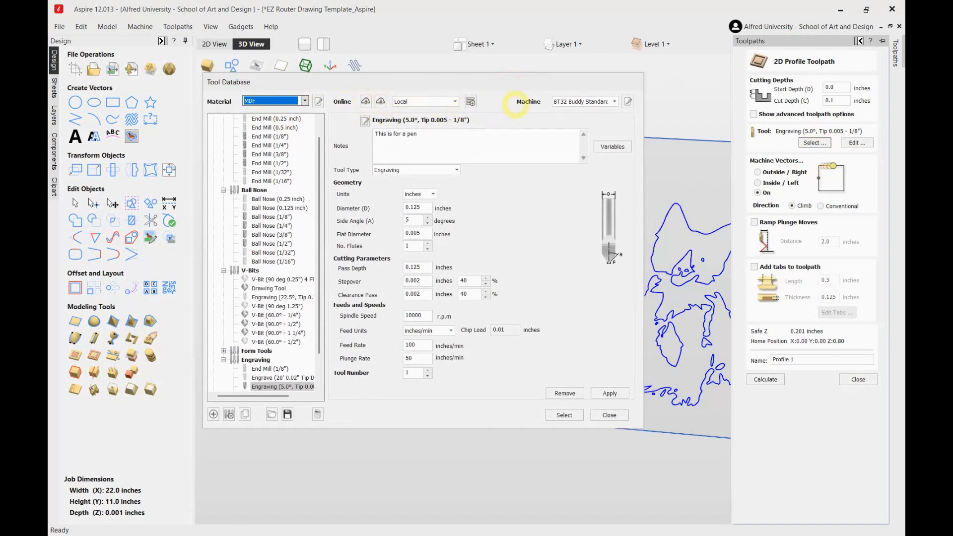
{"action": "left_click", "coordinate": [613, 101]}
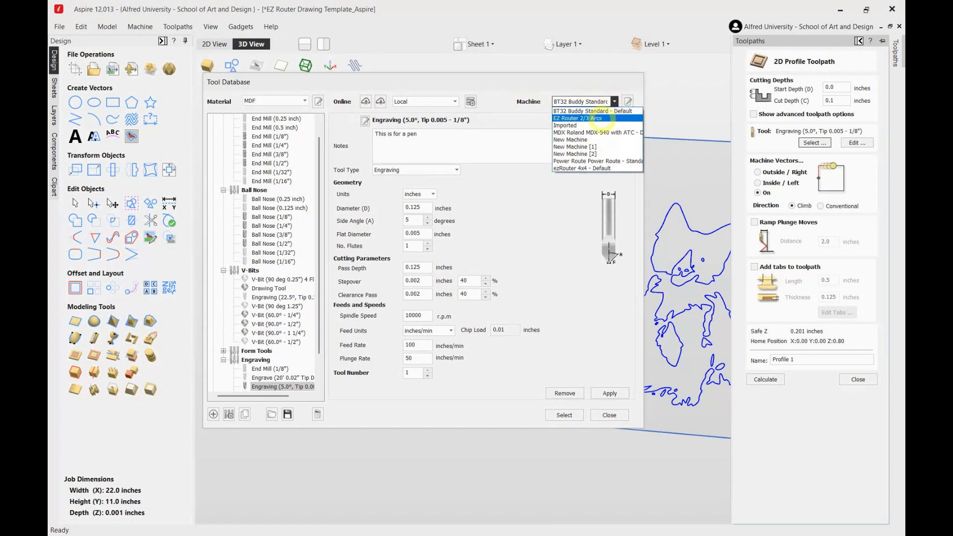
{"action": "left_click", "coordinate": [600, 118]}
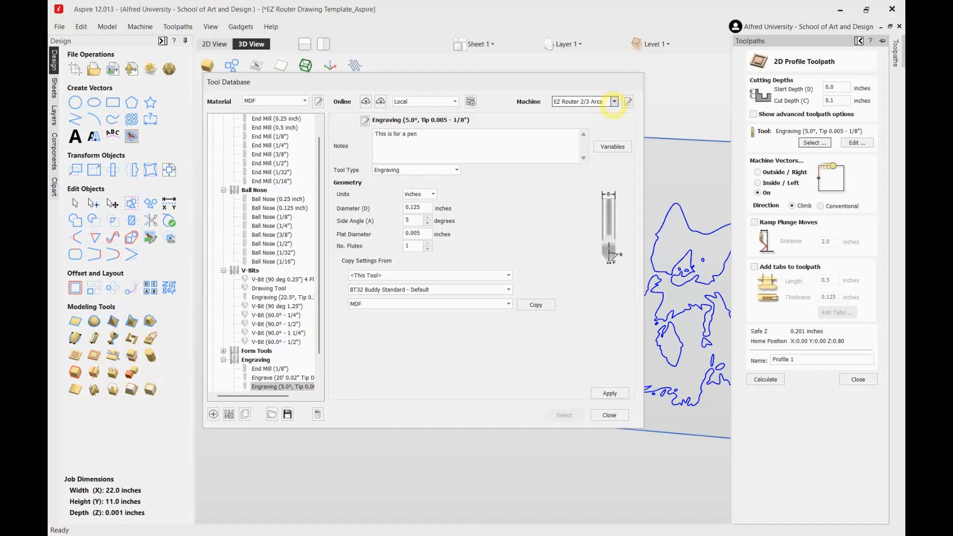
Look through the tool list, apply the settings of the 5.0° engraving pen tool and close the tool database
{"action": "scroll", "coordinate": [258, 345], "scroll_direction": "down", "scroll_amount": 2}
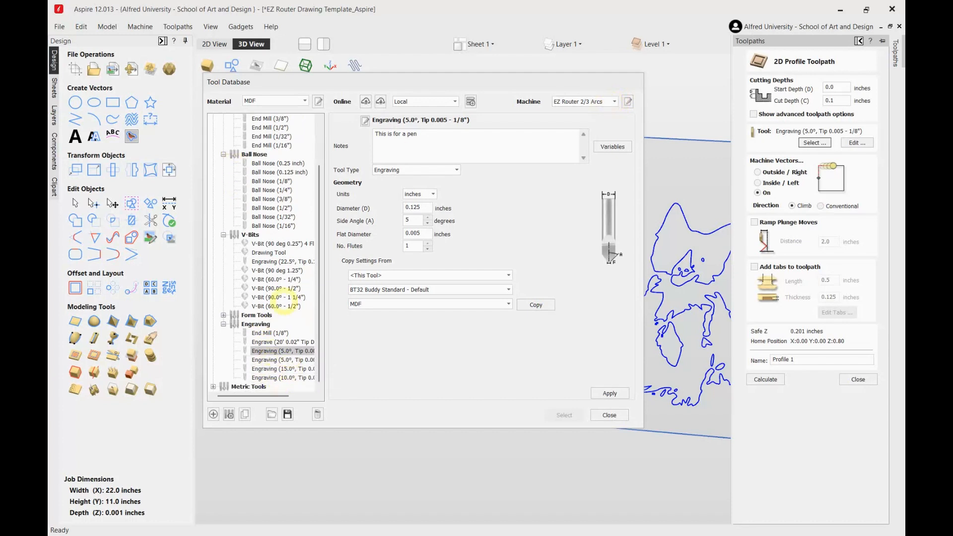
{"action": "scroll", "coordinate": [264, 219], "scroll_direction": "up", "scroll_amount": 3}
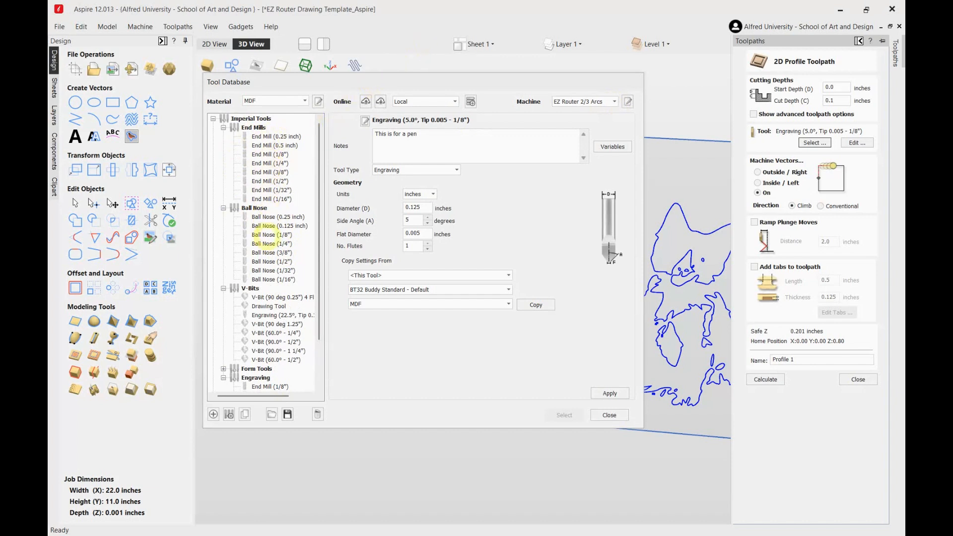
{"action": "scroll", "coordinate": [262, 366], "scroll_direction": "down", "scroll_amount": 2}
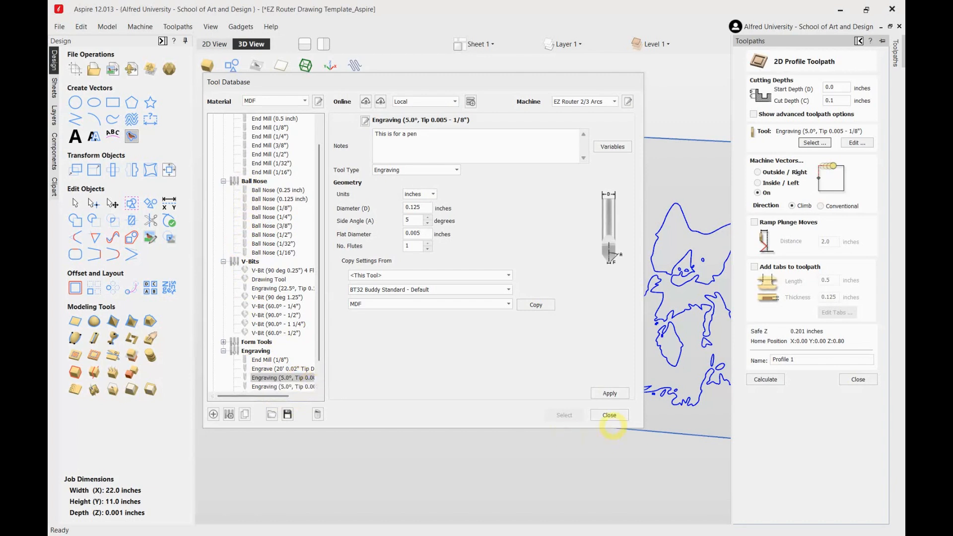
{"action": "left_click", "coordinate": [610, 393]}
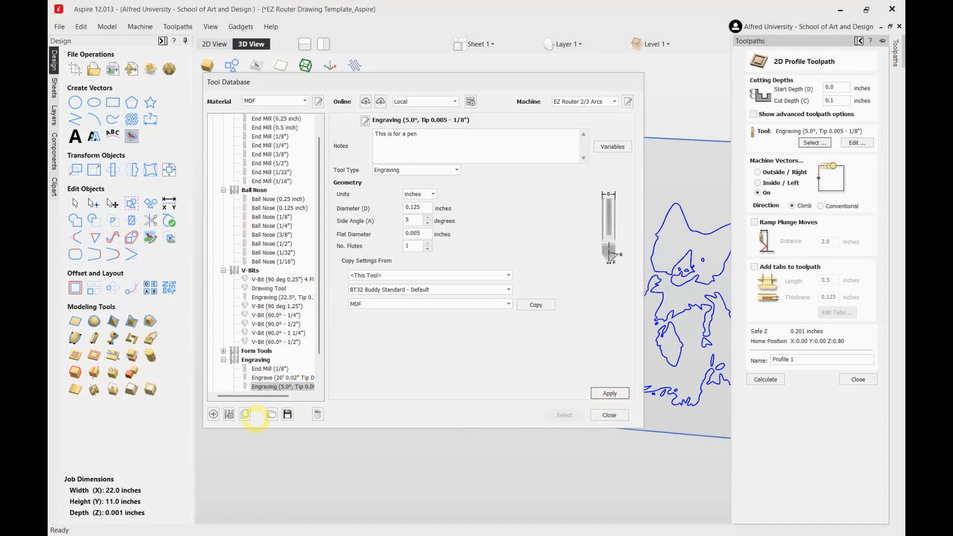
{"action": "left_click", "coordinate": [610, 415]}
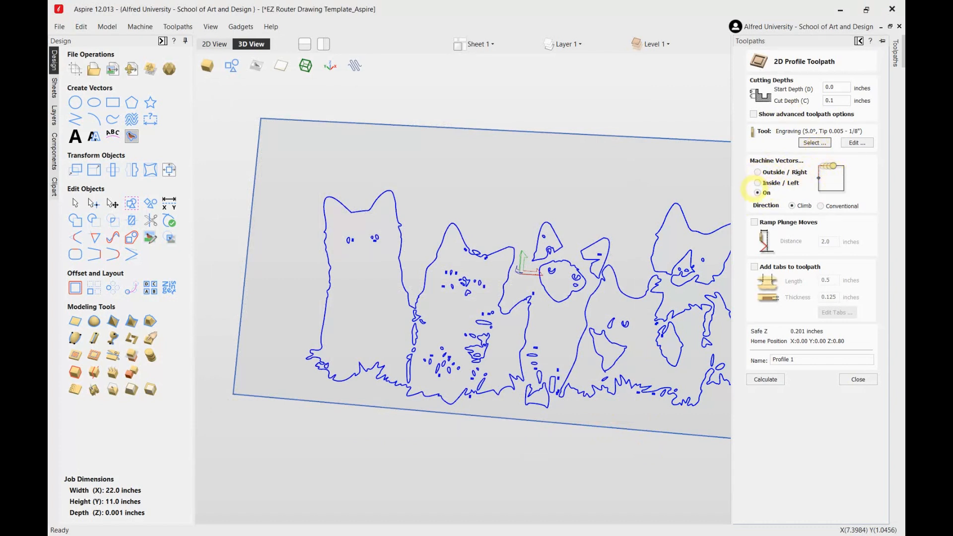
Try machining inside and outside the vectors, return to On, and switch ramp plunge moves on and off again
{"action": "left_click", "coordinate": [757, 183]}
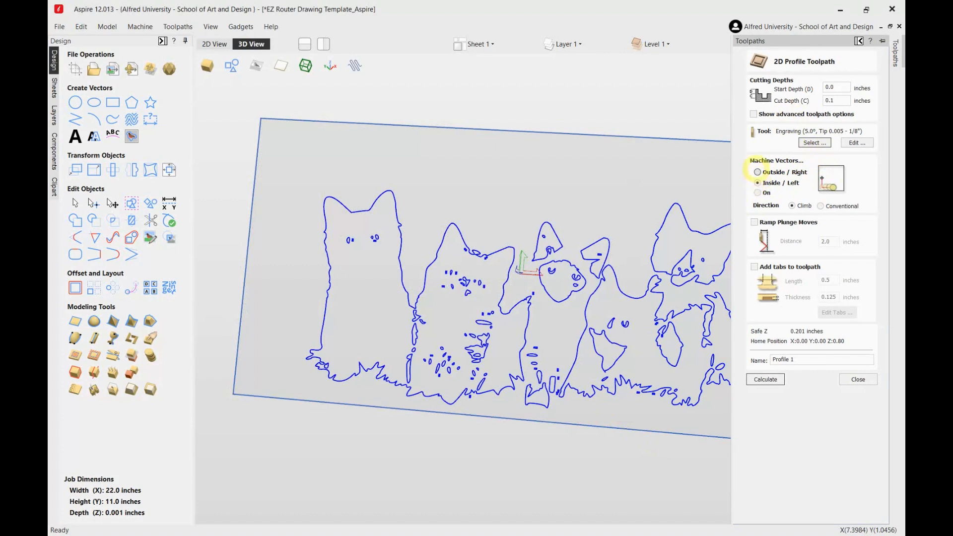
{"action": "left_click", "coordinate": [758, 172]}
{"action": "left_click", "coordinate": [758, 192]}
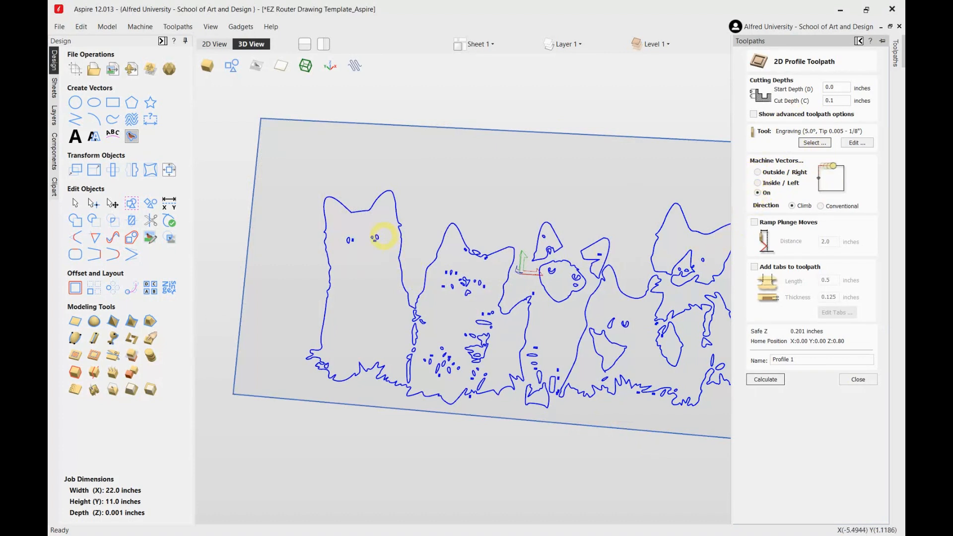
{"action": "scroll", "coordinate": [372, 234], "scroll_direction": "up", "scroll_amount": 1}
{"action": "scroll", "coordinate": [373, 235], "scroll_direction": "down", "scroll_amount": 2}
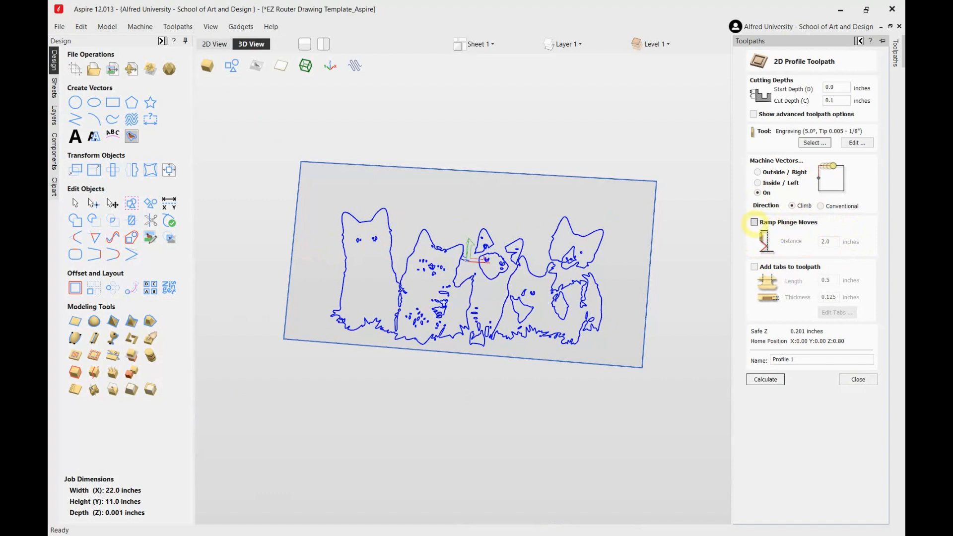
{"action": "left_click", "coordinate": [754, 222]}
{"action": "left_click", "coordinate": [754, 222]}
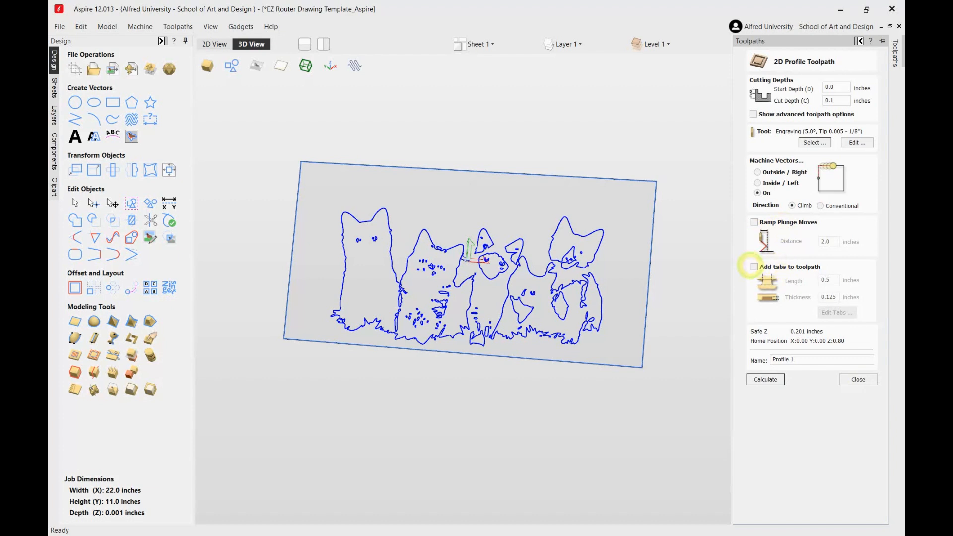
Try adding tabs to the profile toolpath and switch them off again
{"action": "left_click", "coordinate": [755, 266]}
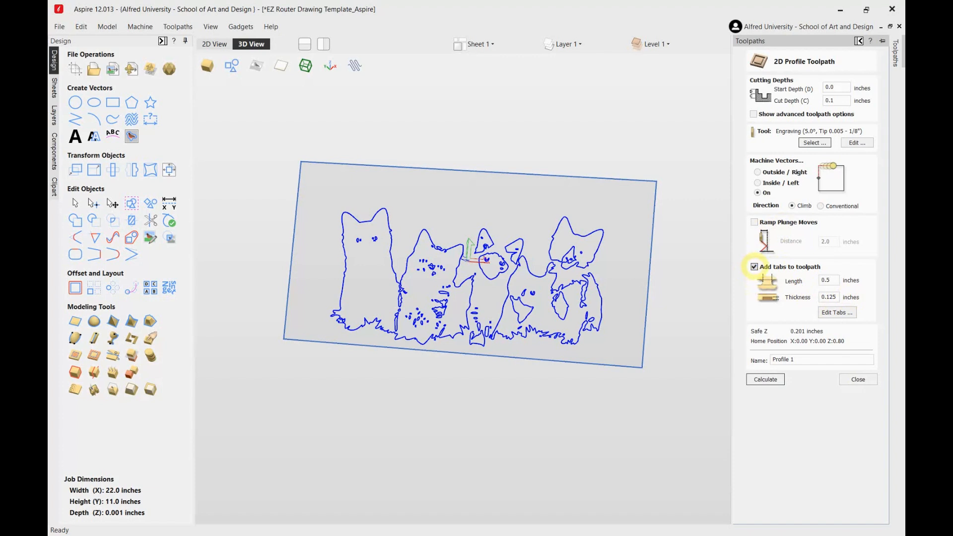
{"action": "left_click", "coordinate": [754, 266]}
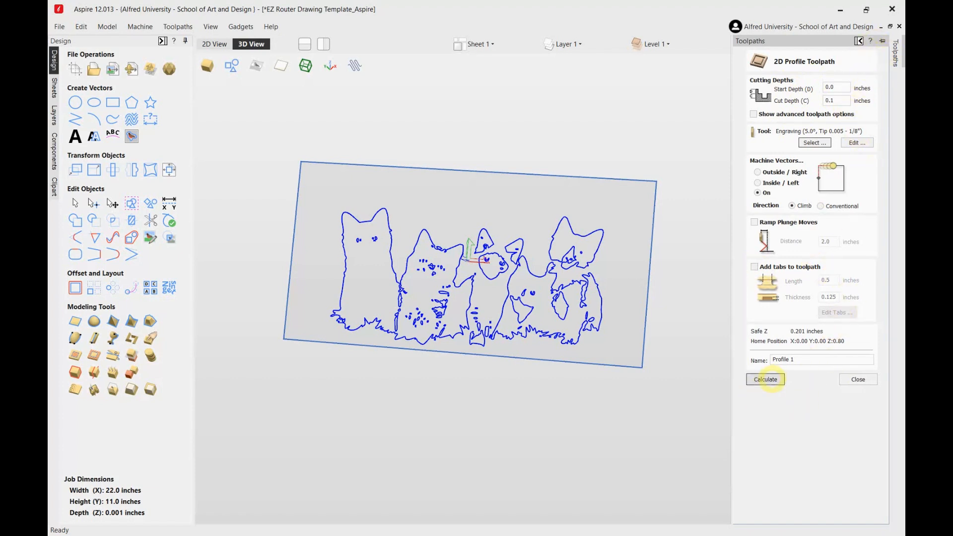
Select all visible Layer 1 vectors and calculate their profile toolpath at 0.1 inch cut depth, accepting the cut through the material
{"action": "left_click", "coordinate": [769, 379]}
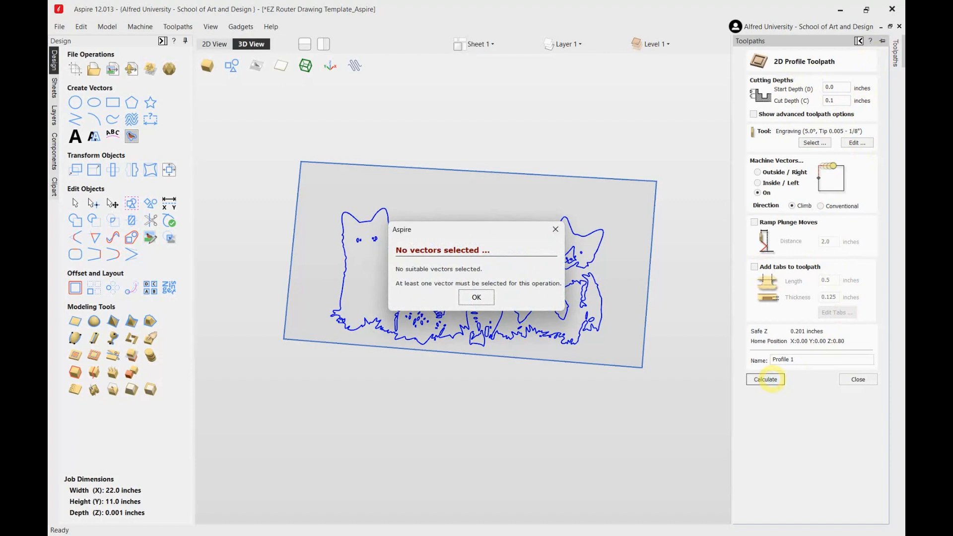
{"action": "left_click", "coordinate": [477, 297]}
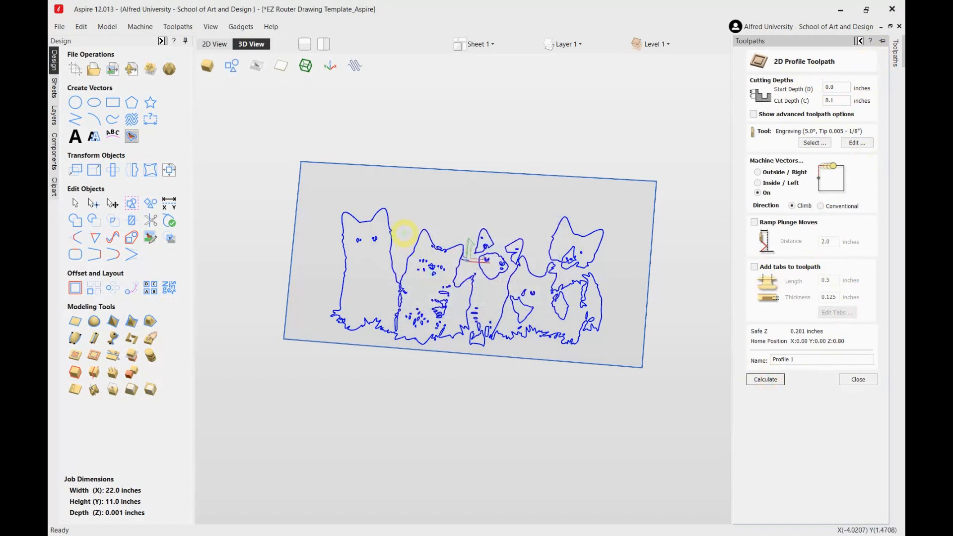
{"action": "left_click_drag", "start_coordinate": [270, 133], "coordinate": [670, 453]}
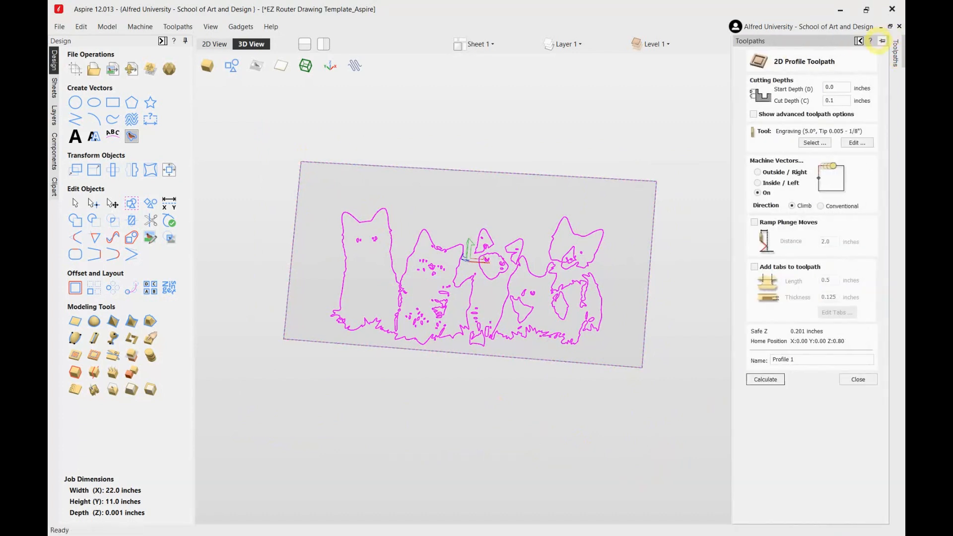
{"action": "left_click", "coordinate": [882, 41]}
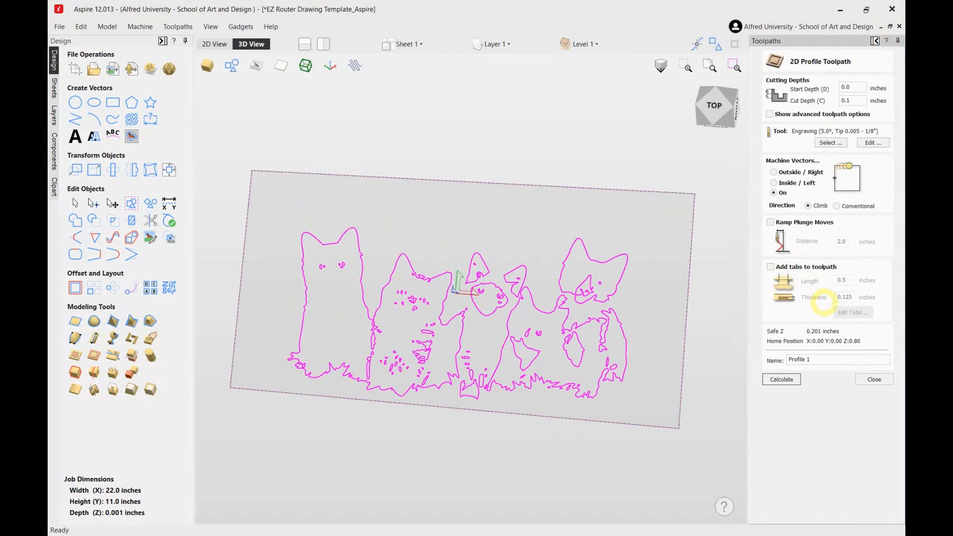
{"action": "left_click", "coordinate": [782, 380]}
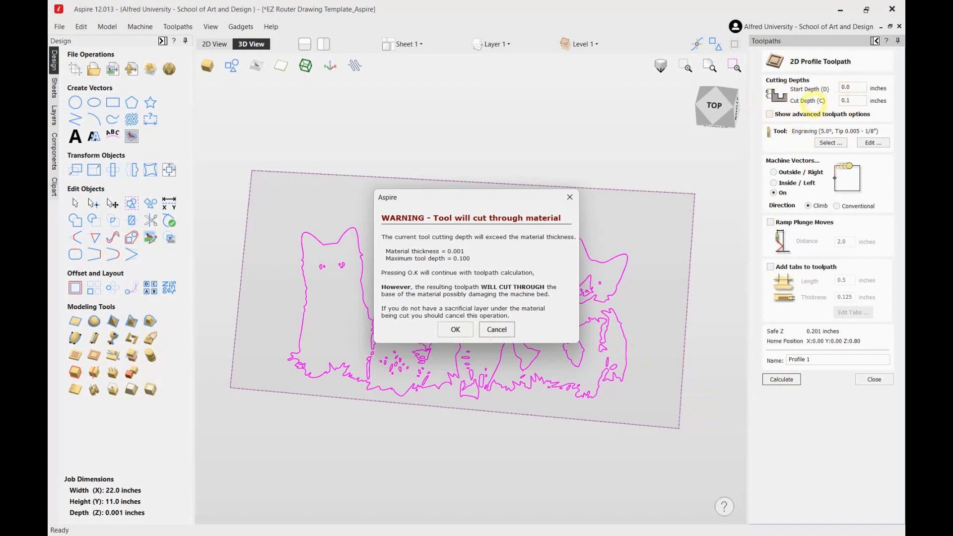
{"action": "left_click", "coordinate": [847, 100]}
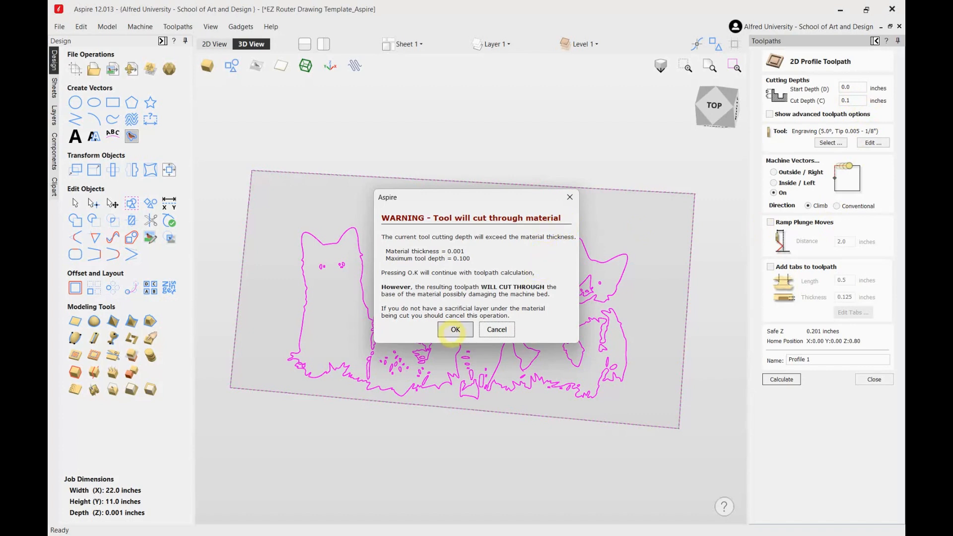
{"action": "left_click", "coordinate": [455, 329]}
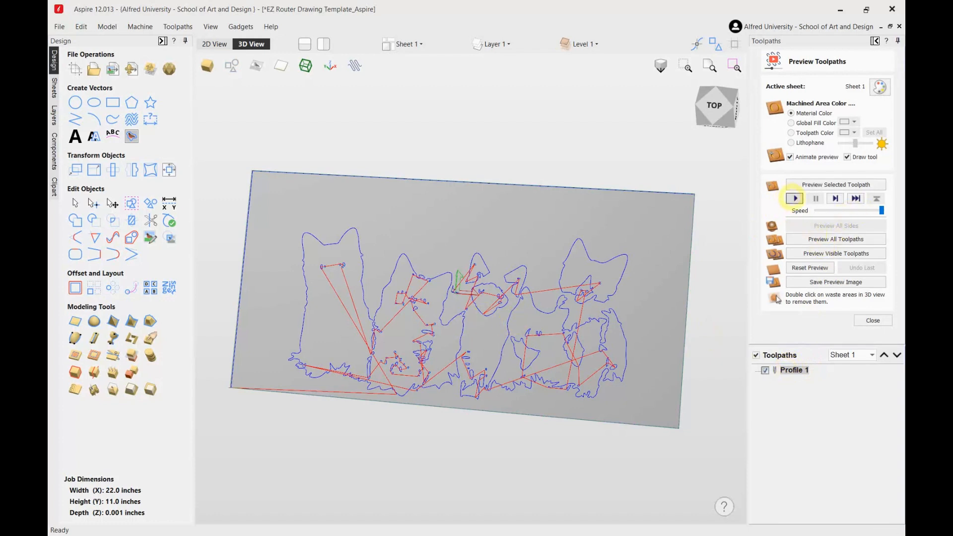
Simulate the Layer 1 toolpath at reduced speed, pausing partway and viewing it at an angle, and close the preview when it finishes
{"action": "left_click_drag", "start_coordinate": [882, 210], "coordinate": [838, 210]}
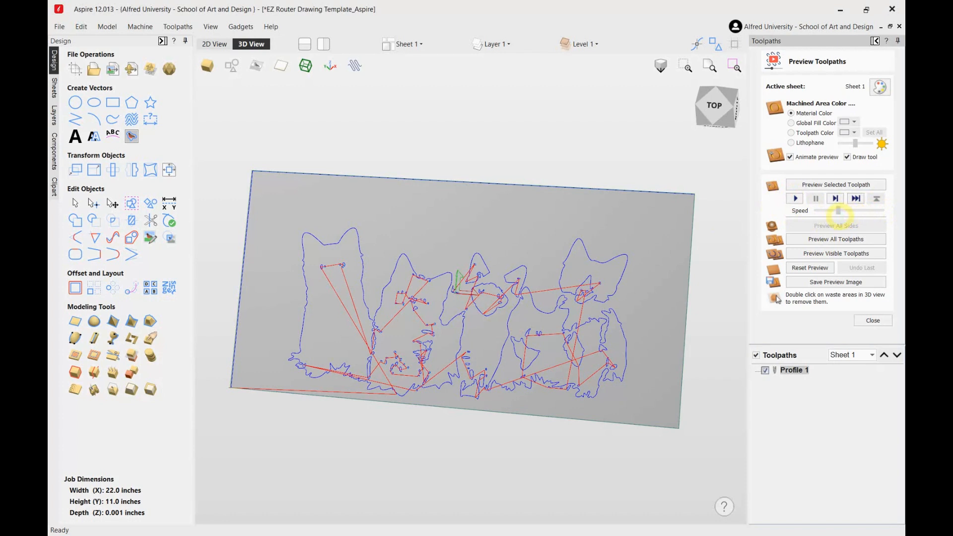
{"action": "left_click", "coordinate": [795, 198]}
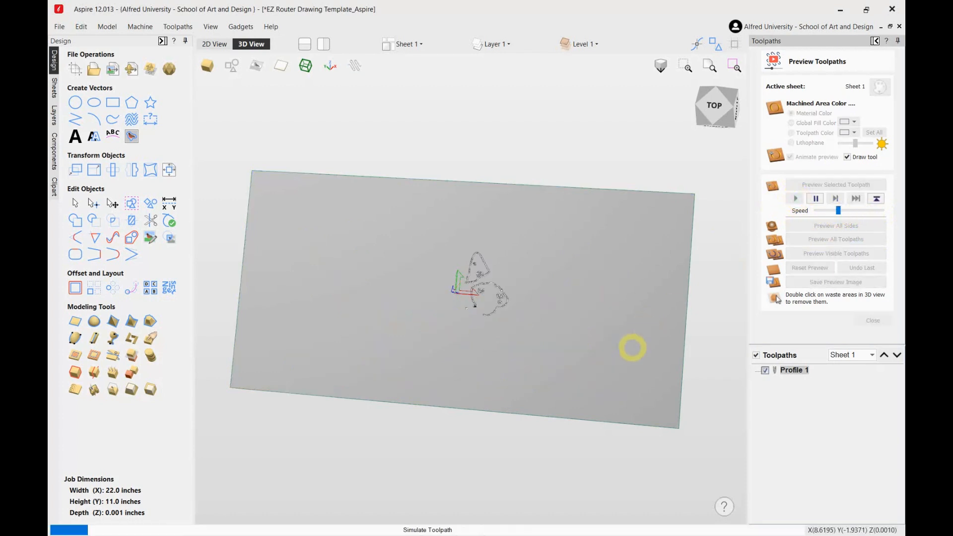
{"action": "left_click_drag", "start_coordinate": [540, 391], "coordinate": [562, 452]}
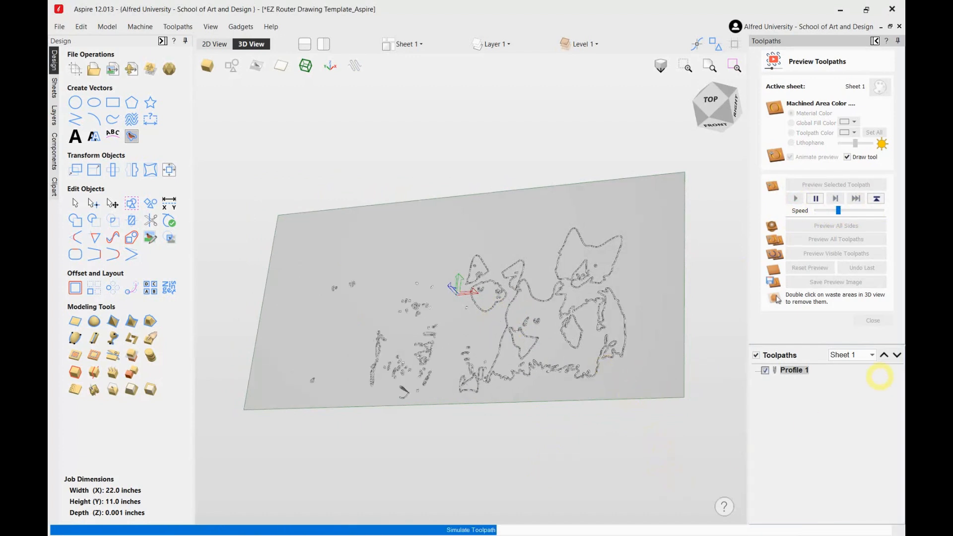
{"action": "left_click", "coordinate": [816, 198]}
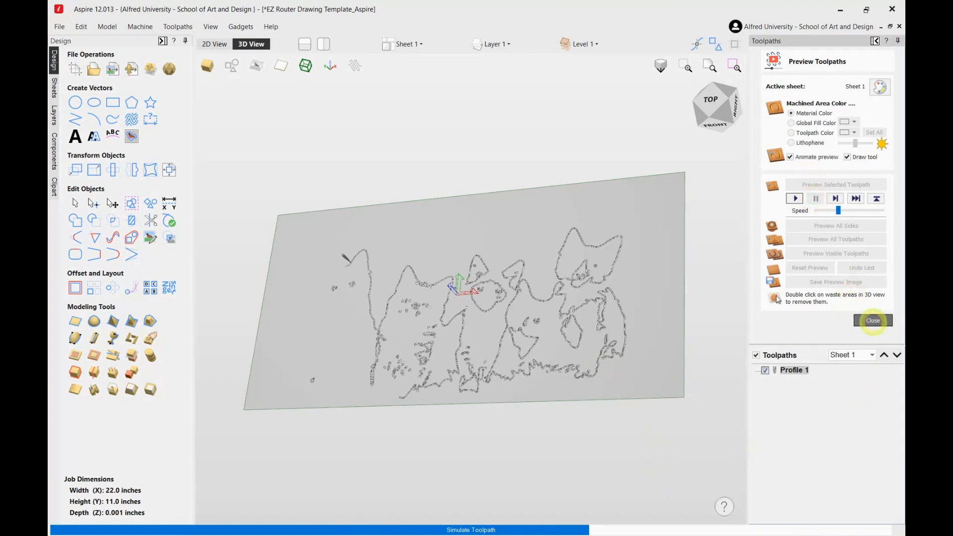
{"action": "left_click", "coordinate": [872, 319]}
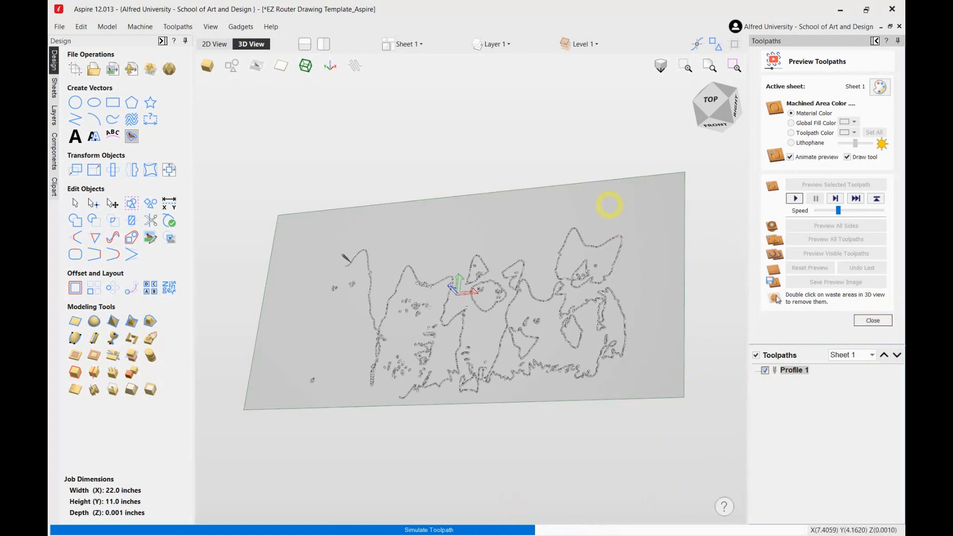
{"action": "left_click_drag", "start_coordinate": [561, 173], "coordinate": [586, 156]}
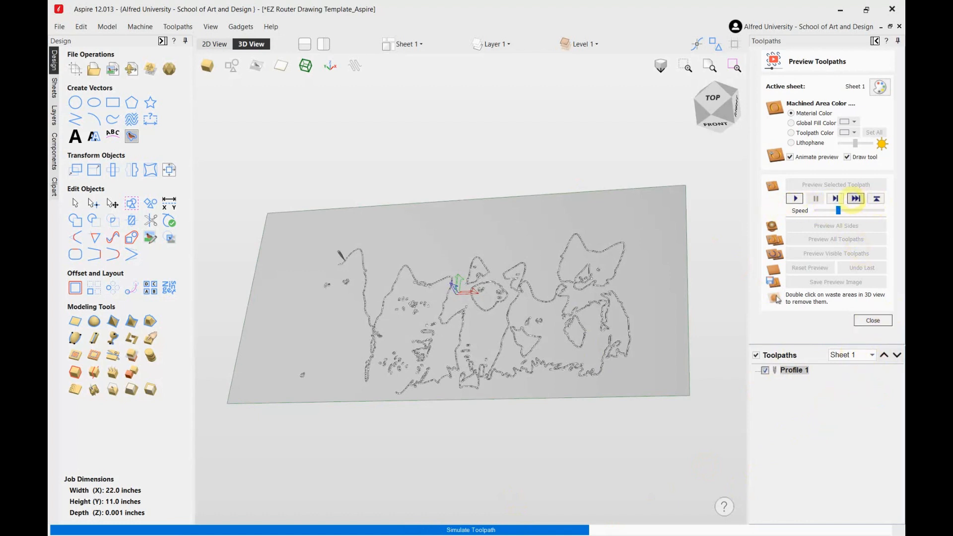
{"action": "left_click_drag", "start_coordinate": [838, 211], "coordinate": [831, 211]}
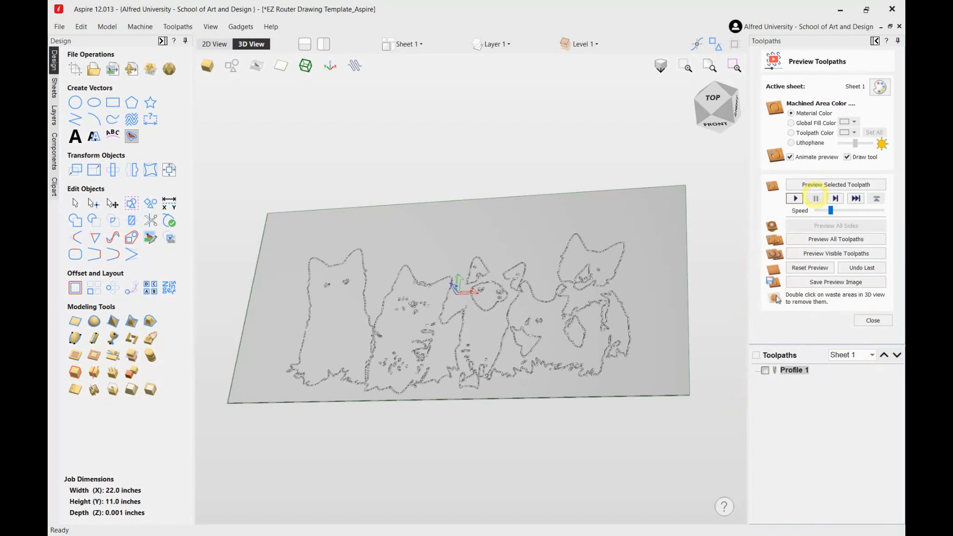
{"action": "left_click", "coordinate": [872, 320]}
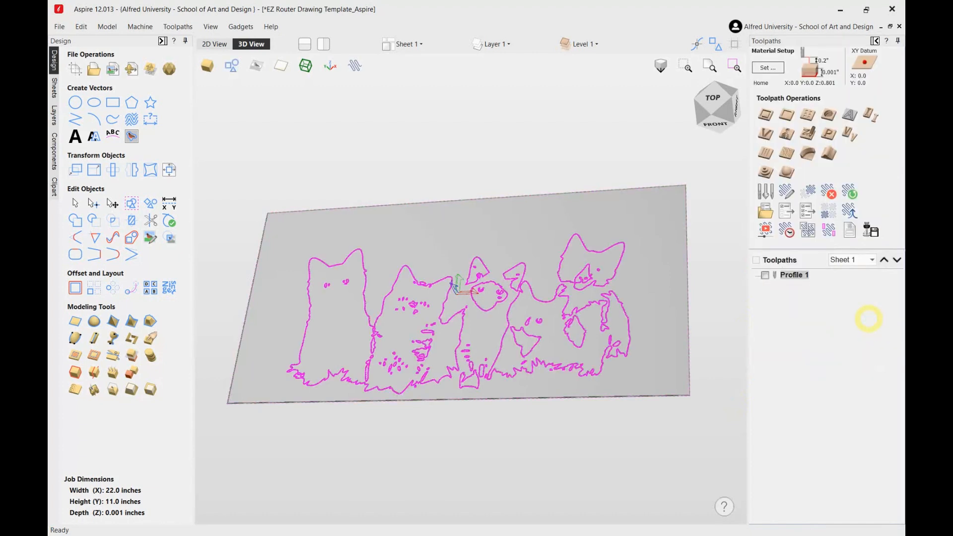
Show Layer 2, hide Layer 1 and make Layer 2 the active layer
{"action": "left_click", "coordinate": [492, 44]}
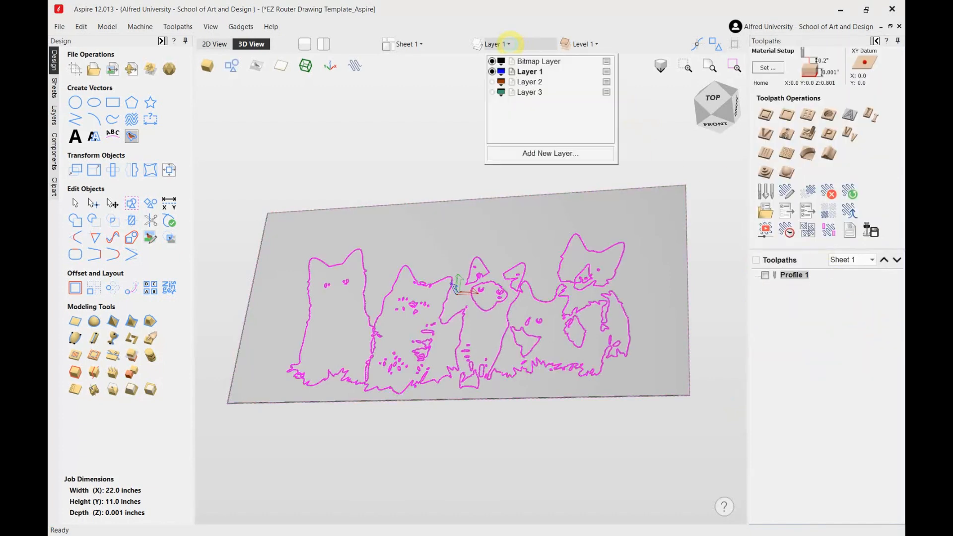
{"action": "left_click", "coordinate": [492, 82]}
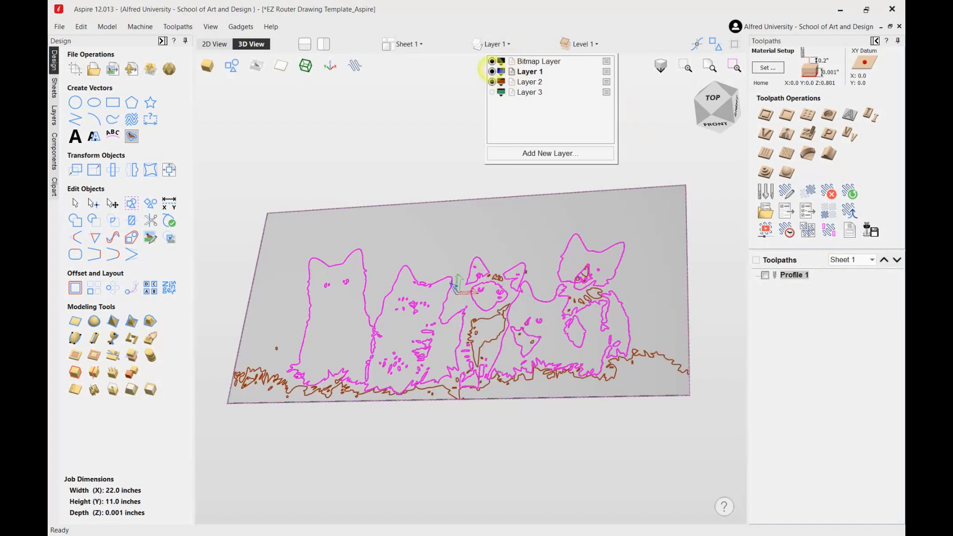
{"action": "left_click", "coordinate": [491, 71]}
{"action": "left_click", "coordinate": [529, 82]}
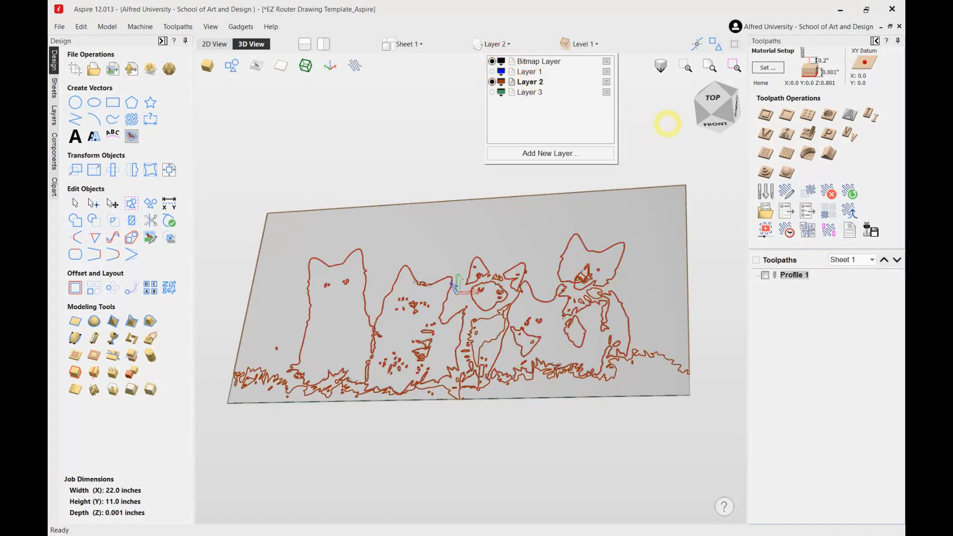
Calculate a 2D profile toolpath on all Layer 2 vectors with the same pen settings, accept the cut-through, and close the preview
{"action": "left_click", "coordinate": [765, 115]}
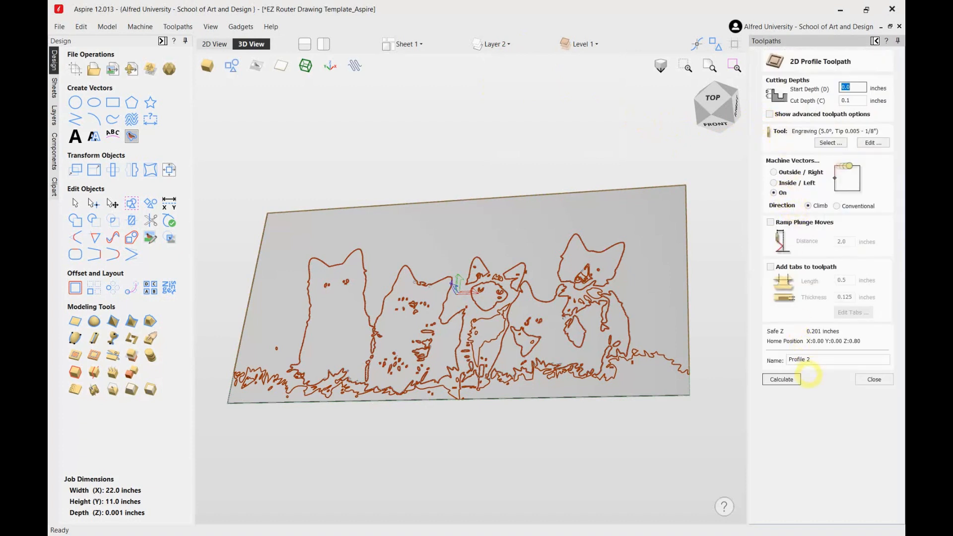
{"action": "left_click", "coordinate": [788, 380]}
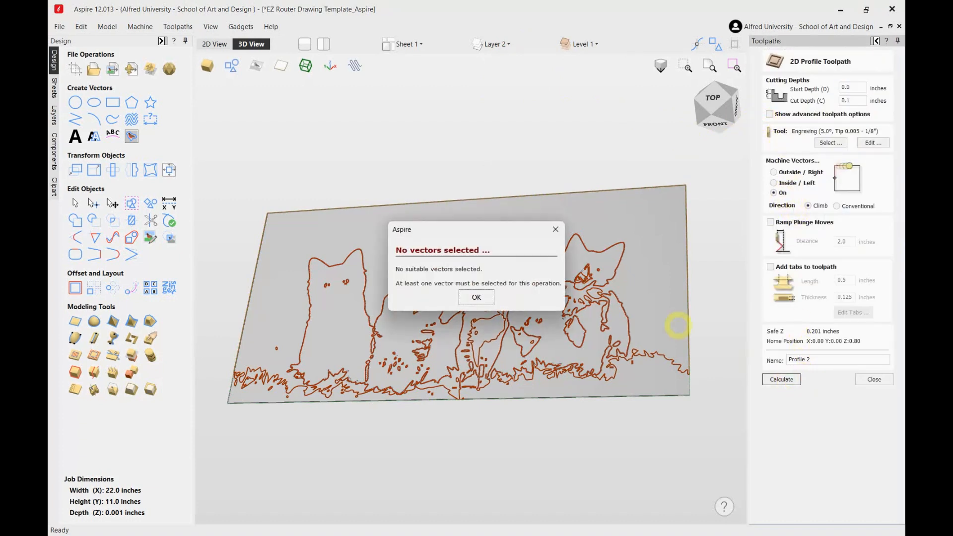
{"action": "left_click", "coordinate": [474, 297]}
{"action": "left_click_drag", "start_coordinate": [251, 181], "coordinate": [729, 473]}
{"action": "left_click", "coordinate": [782, 379]}
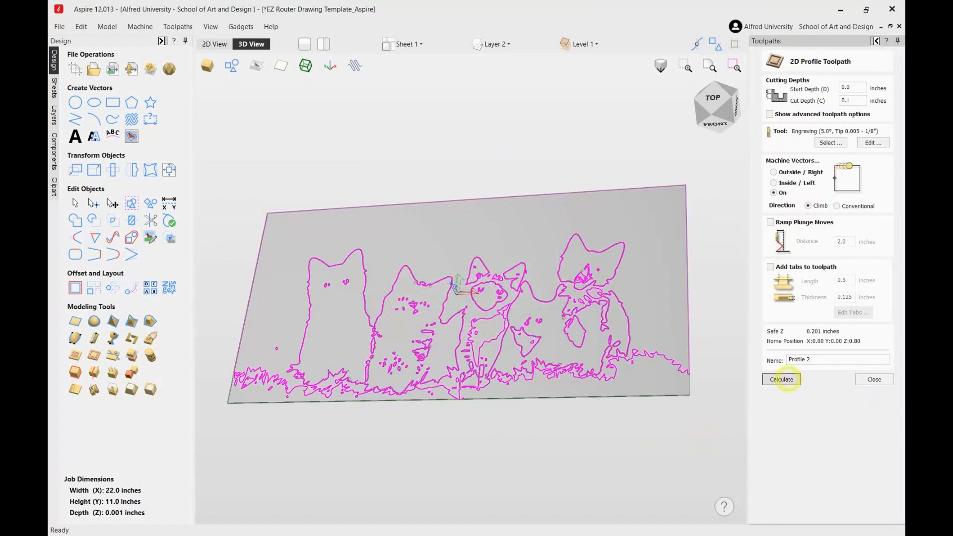
{"action": "left_click", "coordinate": [456, 329]}
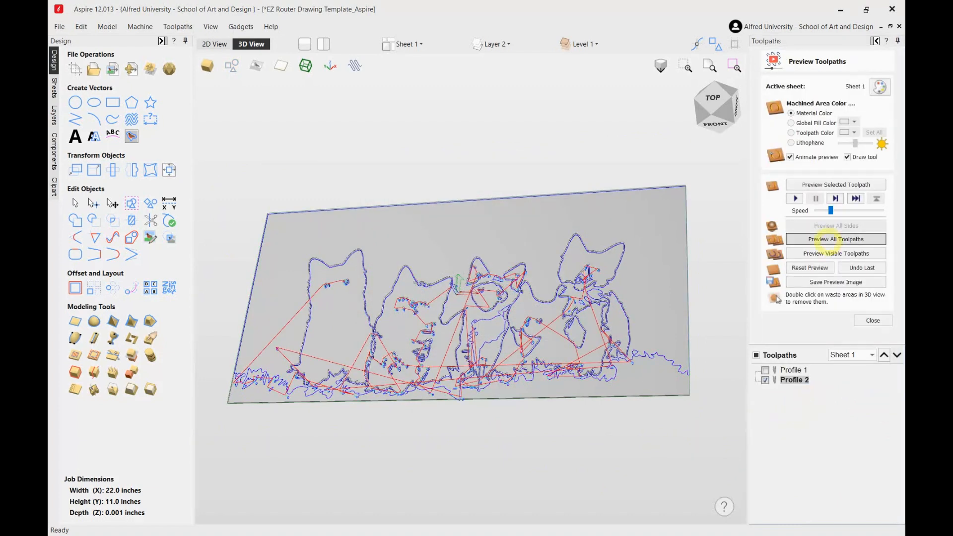
{"action": "left_click", "coordinate": [873, 320]}
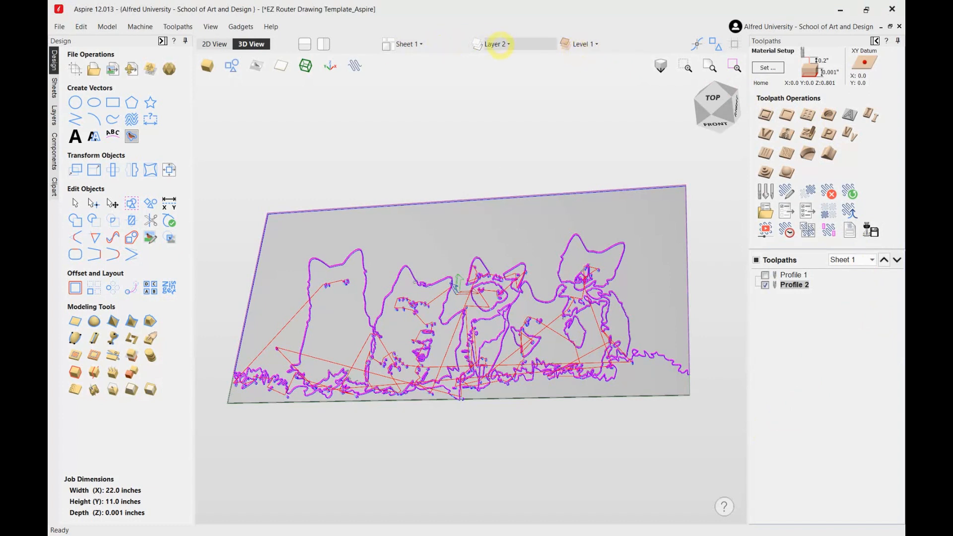
Show Layer 3, hide Layer 2 and make Layer 3 the active layer
{"action": "left_click", "coordinate": [492, 43]}
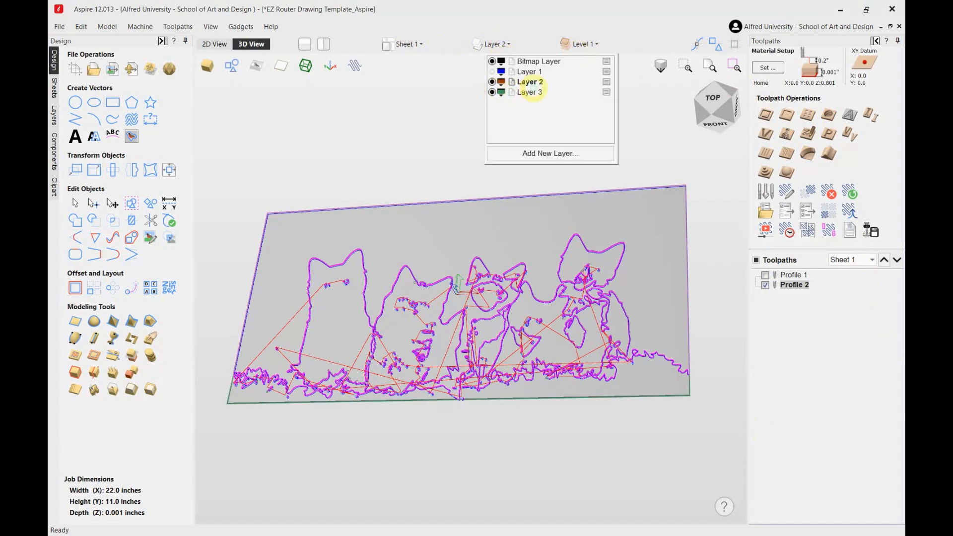
{"action": "left_click", "coordinate": [492, 92]}
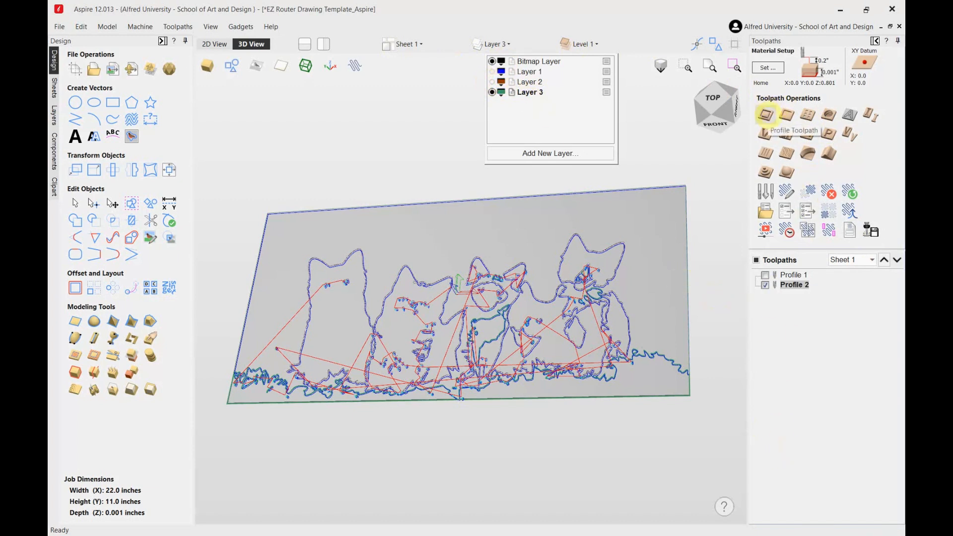
Calculate a 2D profile toolpath on all Layer 3 vectors with the same pen settings, accepting the cut through the material
{"action": "left_click", "coordinate": [766, 114]}
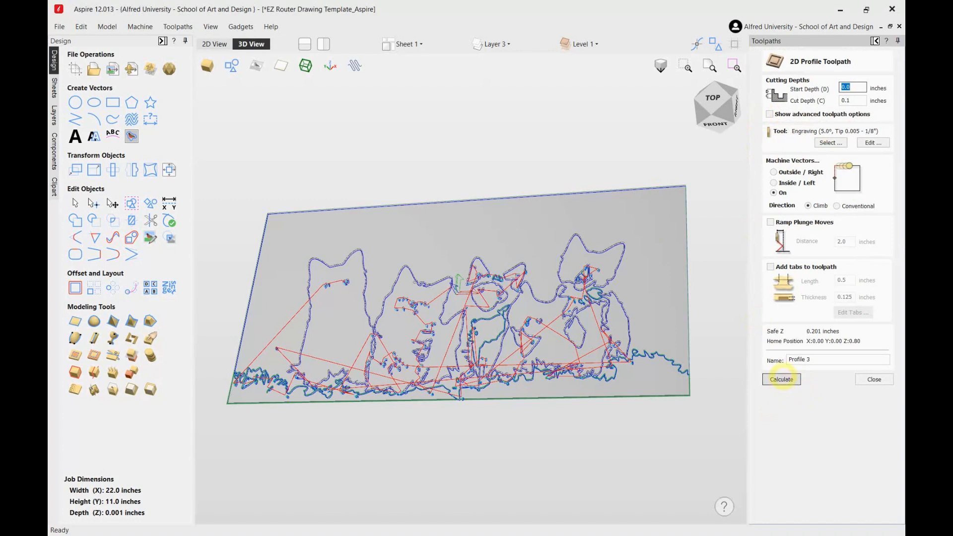
{"action": "left_click", "coordinate": [782, 379]}
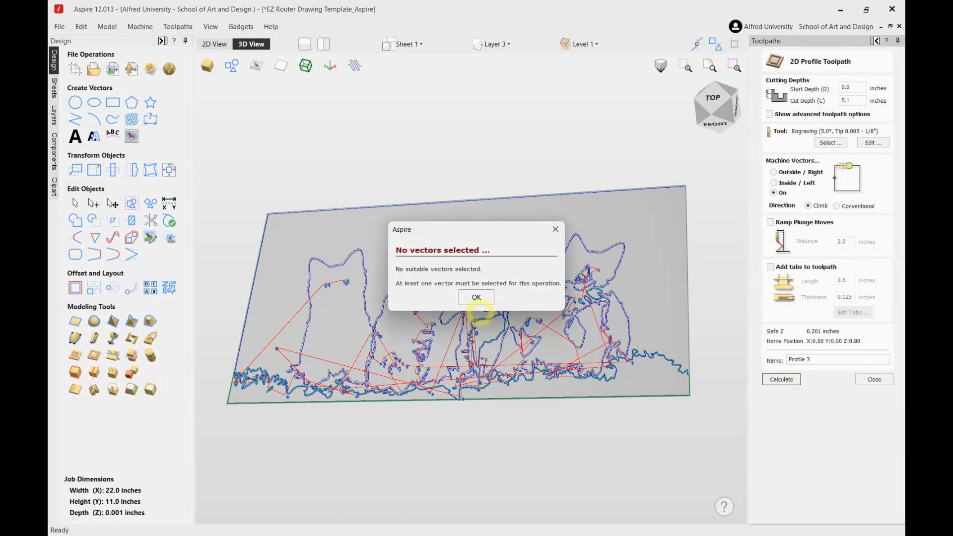
{"action": "left_click", "coordinate": [476, 297]}
{"action": "left_click_drag", "start_coordinate": [219, 158], "coordinate": [693, 469]}
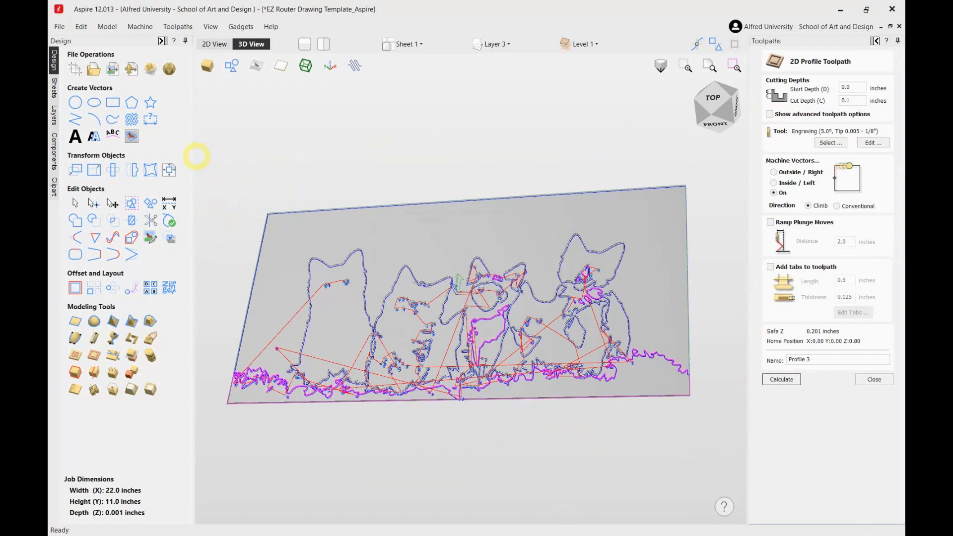
{"action": "left_click_drag", "start_coordinate": [198, 155], "coordinate": [659, 522]}
{"action": "left_click_drag", "start_coordinate": [737, 519], "coordinate": [738, 520]}
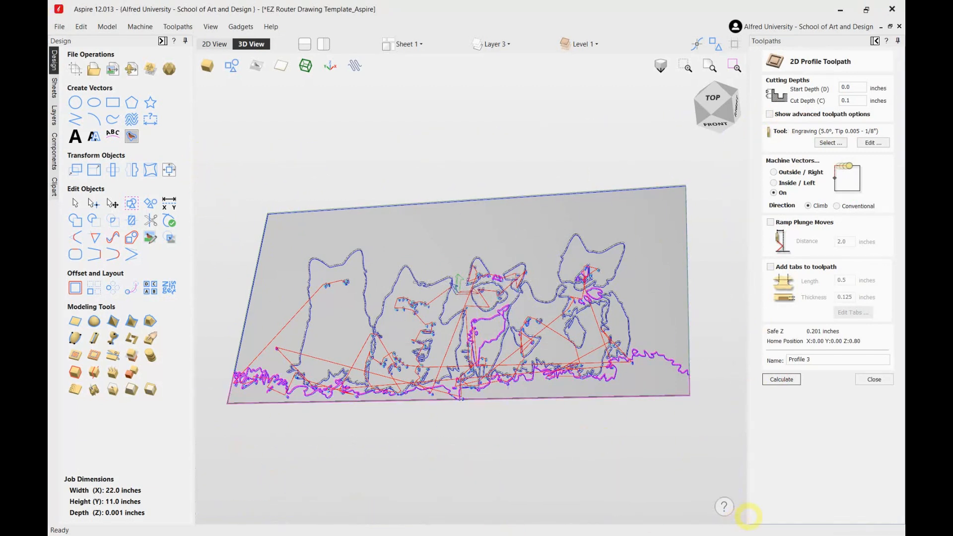
{"action": "left_click", "coordinate": [781, 380]}
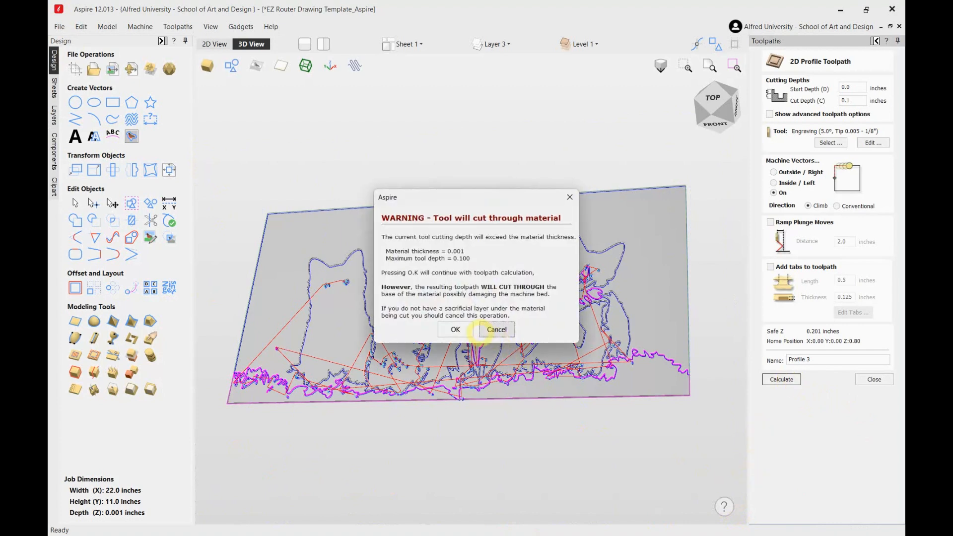
{"action": "left_click", "coordinate": [455, 330]}
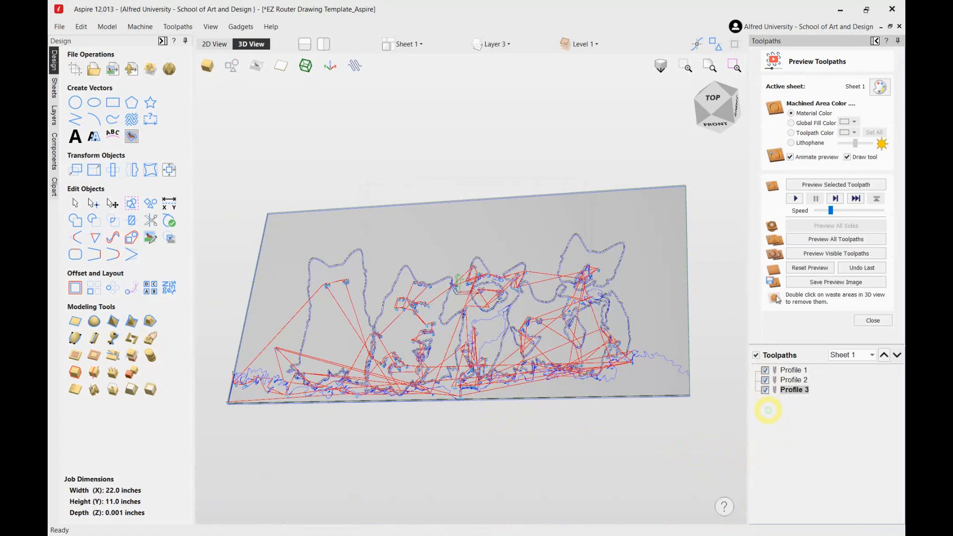
Hide all three profile toolpaths and show them again to compare them with the simulated drawing
{"action": "left_click", "coordinate": [756, 355]}
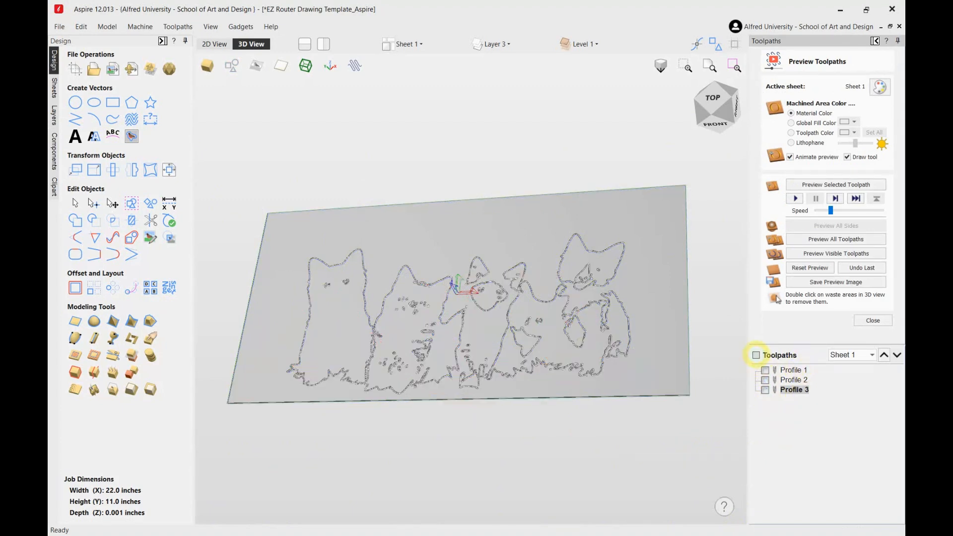
{"action": "left_click", "coordinate": [757, 355]}
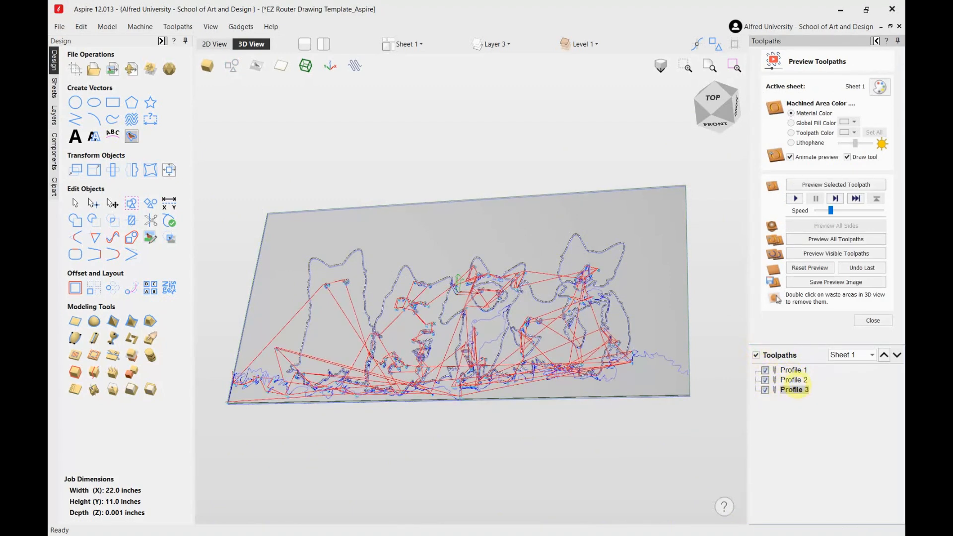
Play the Profile 1 toolpath simulation at a higher speed and view the sheet from an angle
{"action": "left_click", "coordinate": [794, 371]}
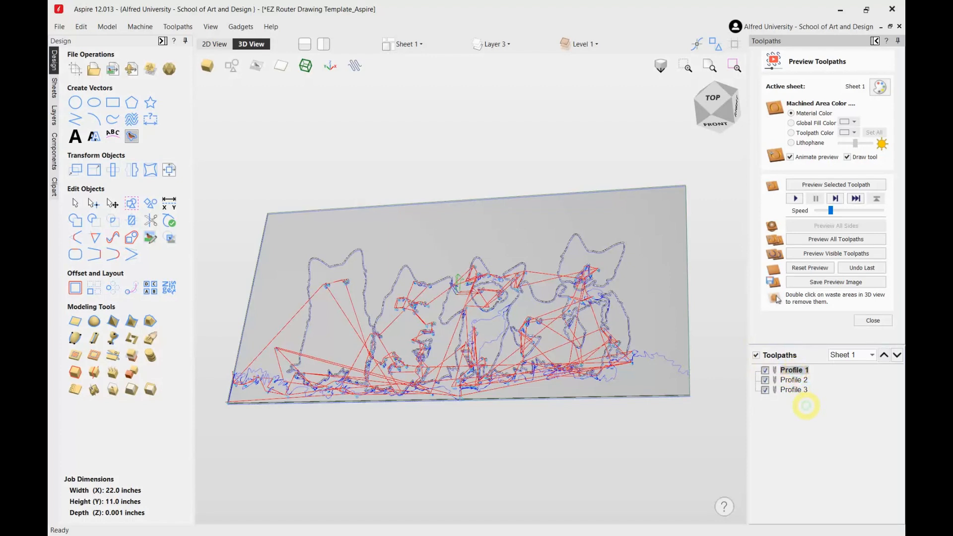
{"action": "left_click", "coordinate": [812, 254]}
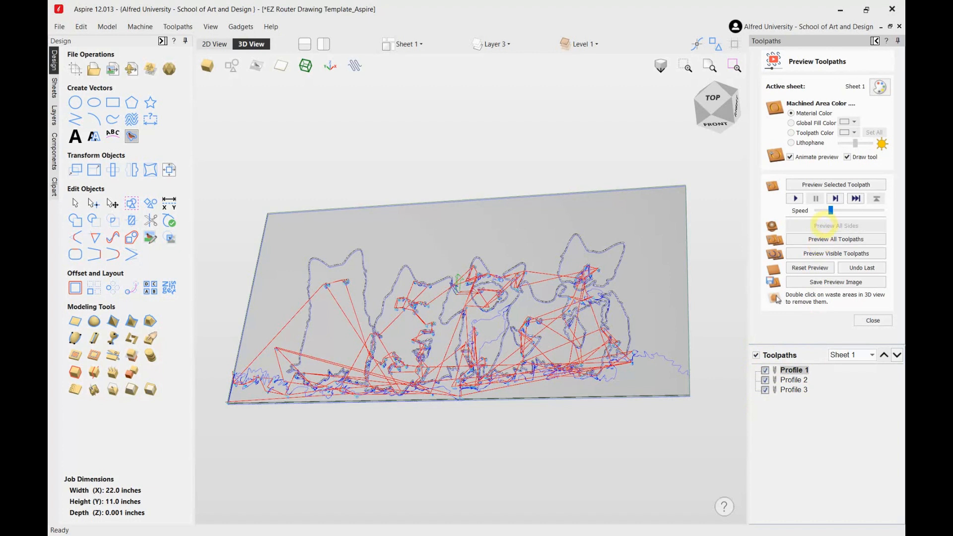
{"action": "left_click_drag", "start_coordinate": [831, 211], "coordinate": [867, 210]}
{"action": "left_click", "coordinate": [794, 198]}
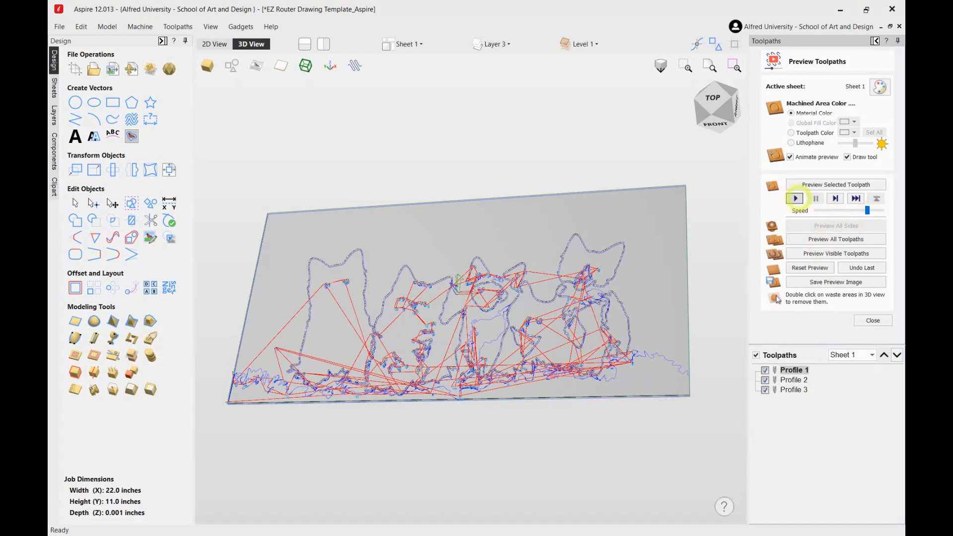
{"action": "left_click_drag", "start_coordinate": [592, 442], "coordinate": [390, 386]}
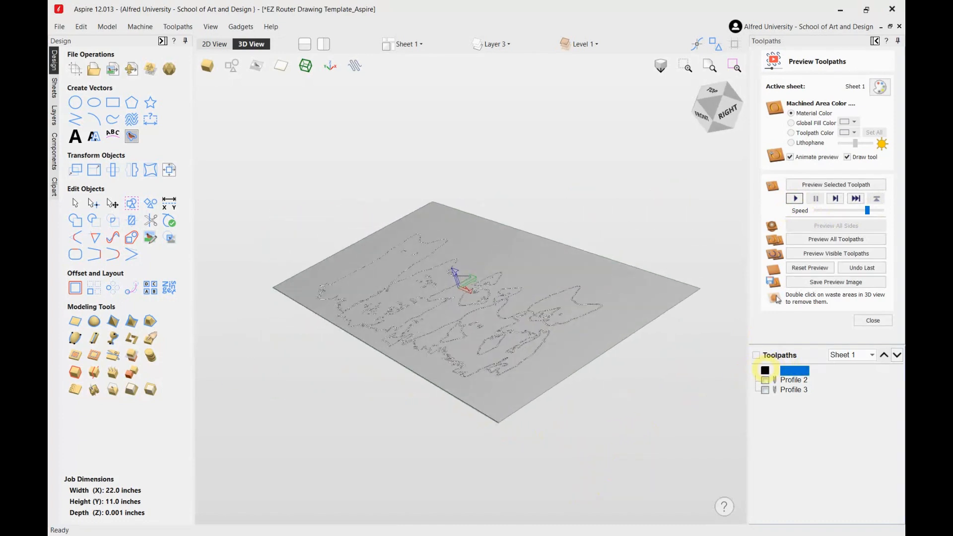
Show only the Profile 1 toolpath and examine its lines up close against the simulated pen marks
{"action": "left_click", "coordinate": [765, 370]}
{"action": "scroll", "coordinate": [626, 334], "scroll_direction": "up", "scroll_amount": 3}
{"action": "scroll", "coordinate": [454, 246], "scroll_direction": "up", "scroll_amount": 5}
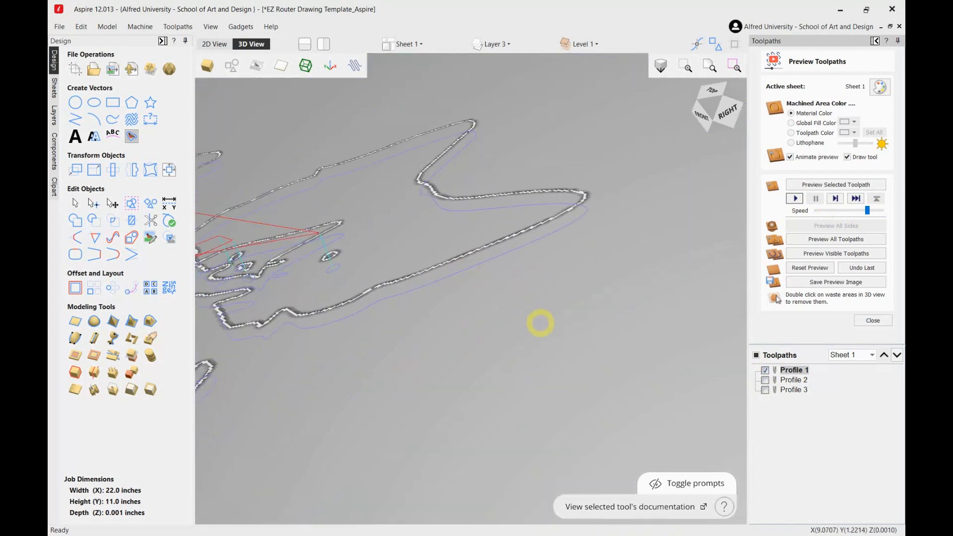
{"action": "scroll", "coordinate": [539, 317], "scroll_direction": "down", "scroll_amount": 3}
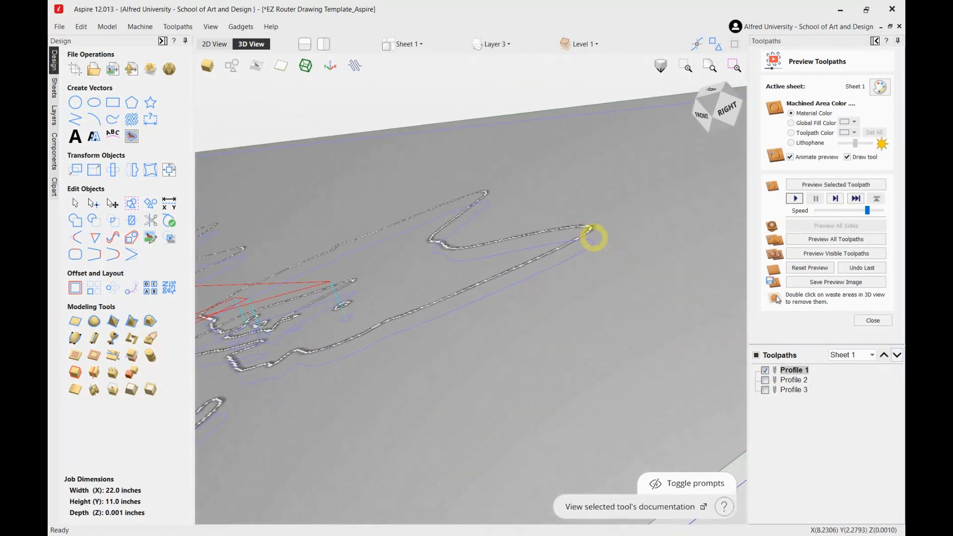
{"action": "scroll", "coordinate": [589, 301], "scroll_direction": "down", "scroll_amount": 1}
{"action": "scroll", "coordinate": [590, 301], "scroll_direction": "down", "scroll_amount": 2}
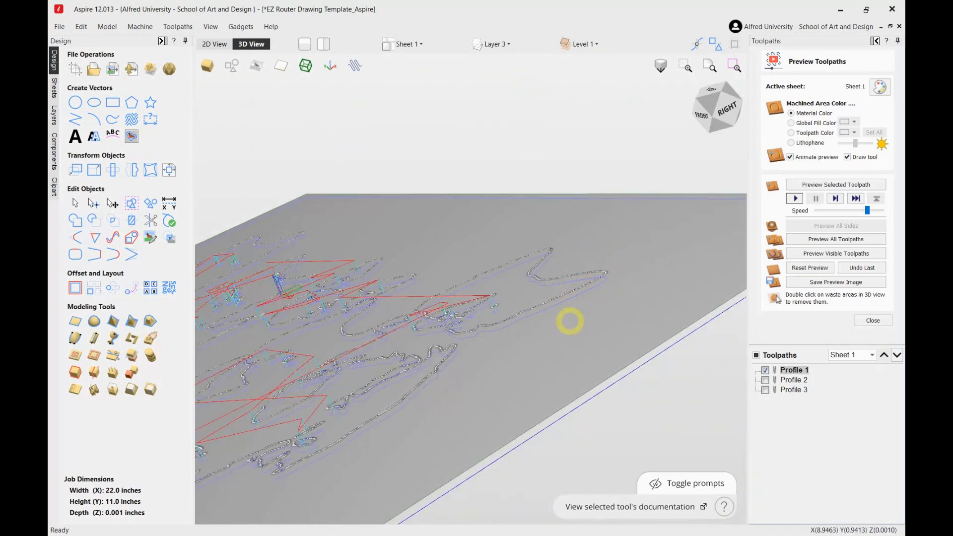
{"action": "mouse_move", "coordinate": [573, 323]}
{"action": "left_mouse_down"}
{"action": "mouse_move", "coordinate": [579, 351]}
{"action": "mouse_move", "coordinate": [569, 334]}
{"action": "left_mouse_up"}
{"action": "scroll", "coordinate": [588, 282], "scroll_direction": "down", "scroll_amount": 3}
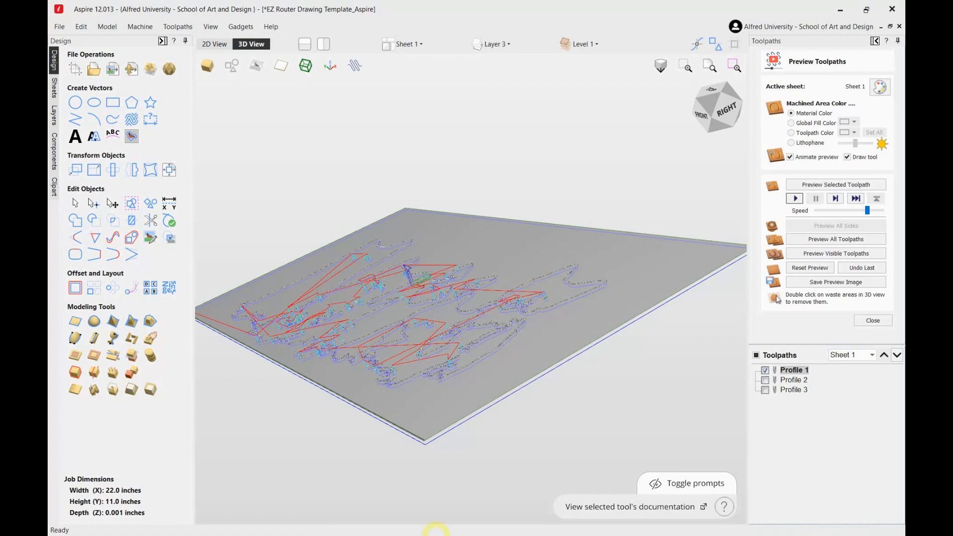
{"action": "left_click_drag", "start_coordinate": [634, 421], "coordinate": [766, 373]}
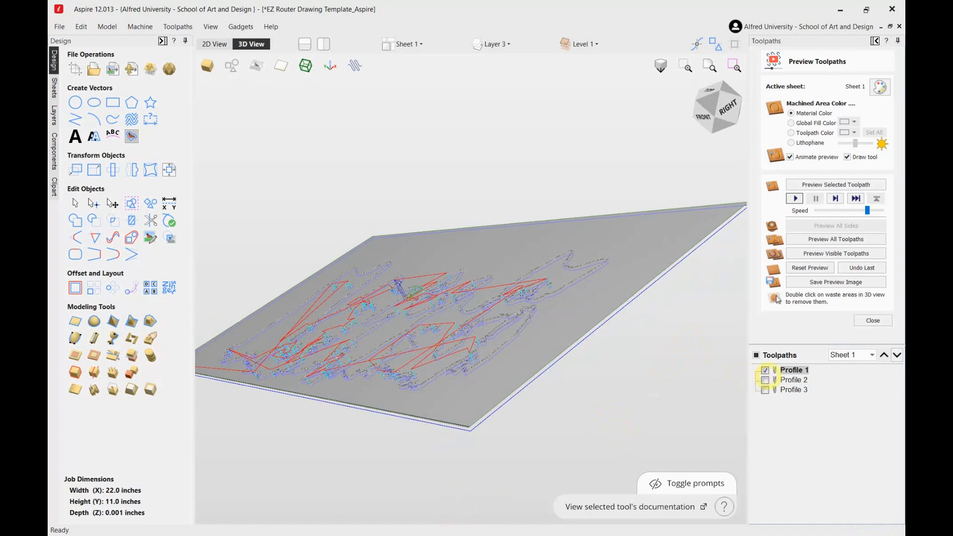
Show the Profile 2 and Profile 3 toolpaths in turn alongside Profile 1 to compare them
{"action": "left_click", "coordinate": [765, 380]}
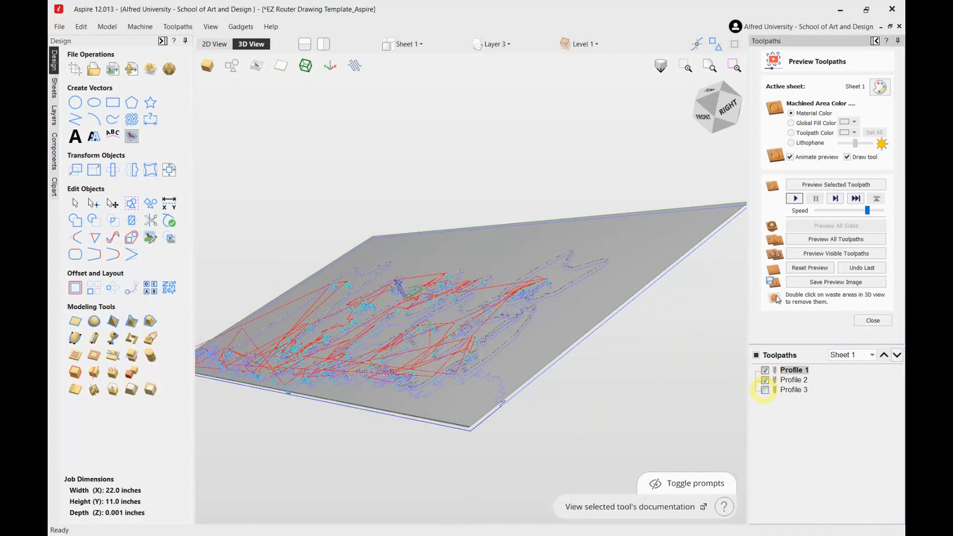
{"action": "left_click", "coordinate": [765, 380]}
{"action": "left_click", "coordinate": [765, 390]}
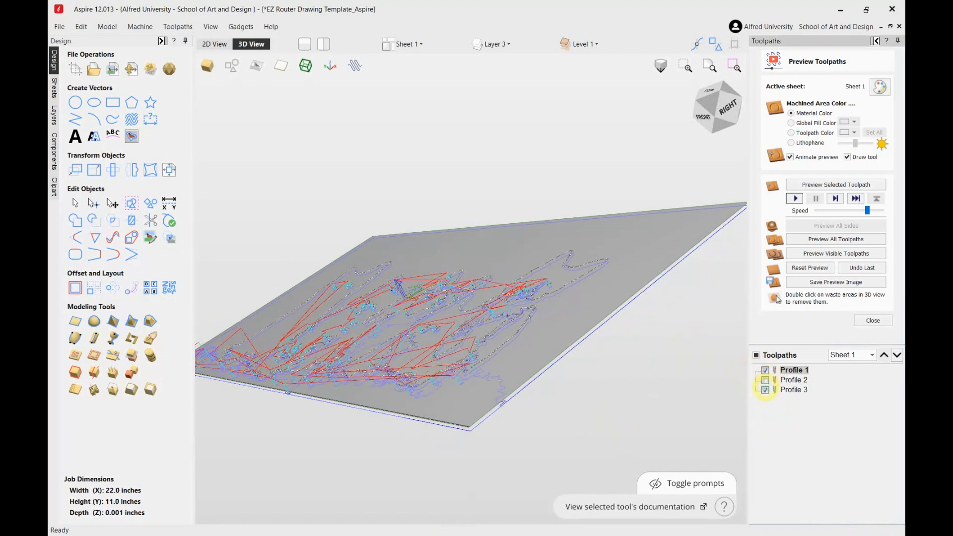
Close the toolpath preview and make all three profile toolpaths visible for saving
{"action": "left_click", "coordinate": [873, 320]}
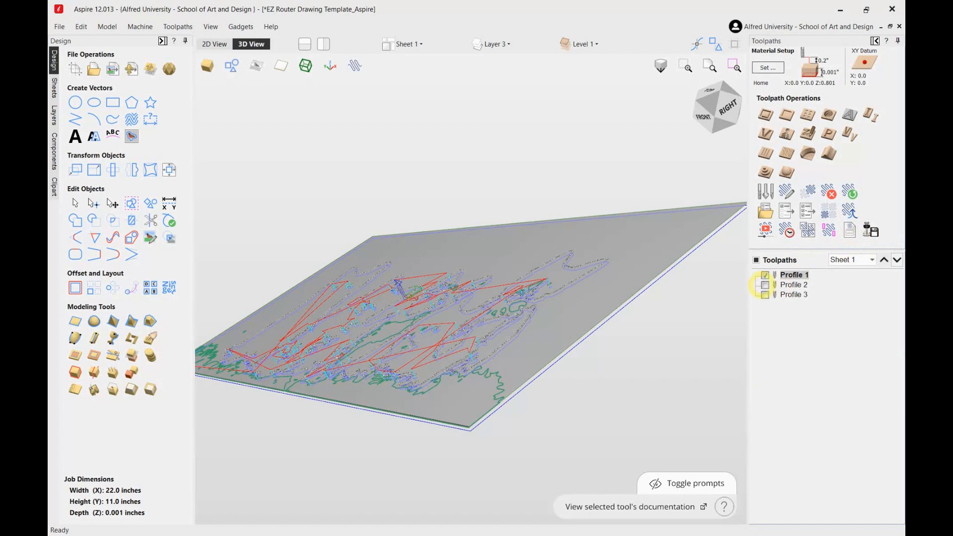
{"action": "left_click", "coordinate": [765, 285]}
{"action": "left_click", "coordinate": [765, 295]}
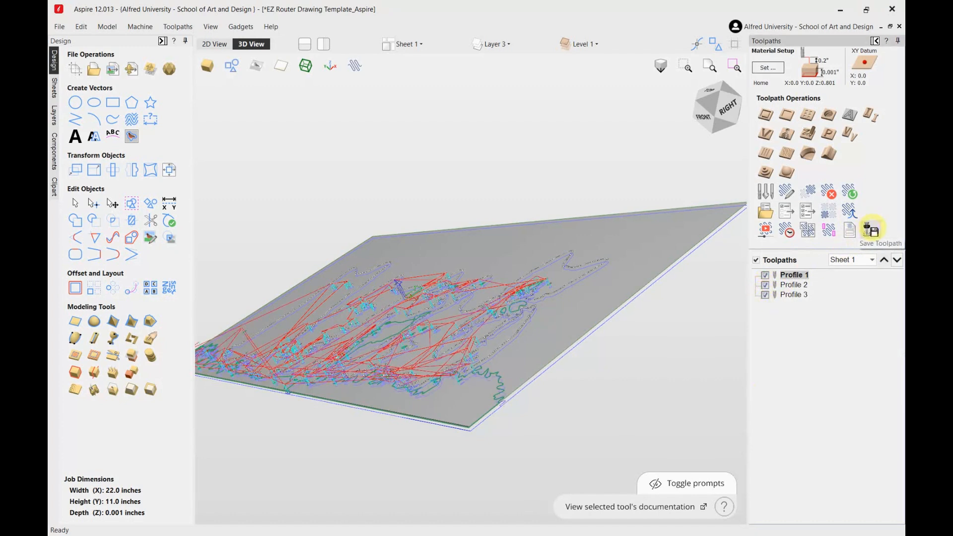
{"action": "left_click", "coordinate": [871, 229]}
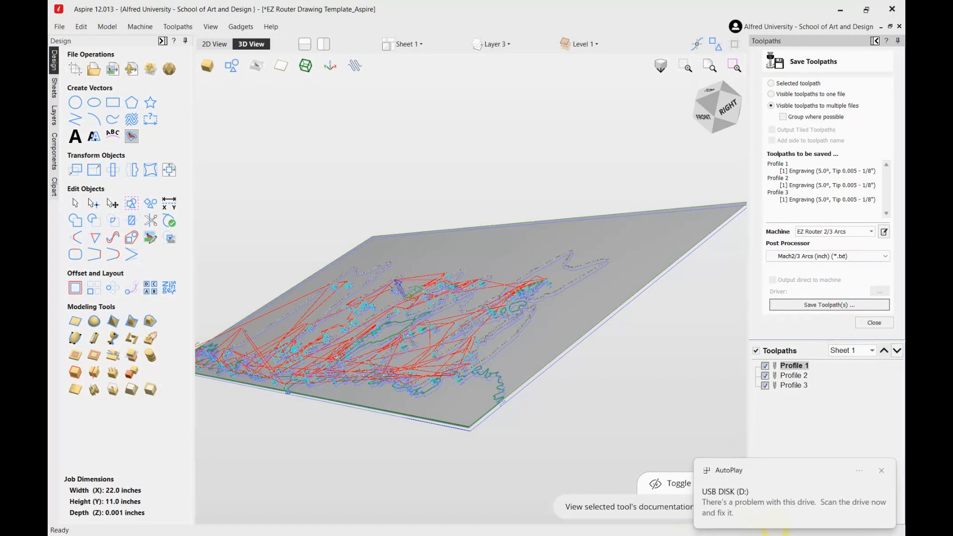
Permanently delete the three old Profile TAP files from the EZ Aspire test folder on USB DISK (D:)
{"action": "left_click", "coordinate": [881, 471]}
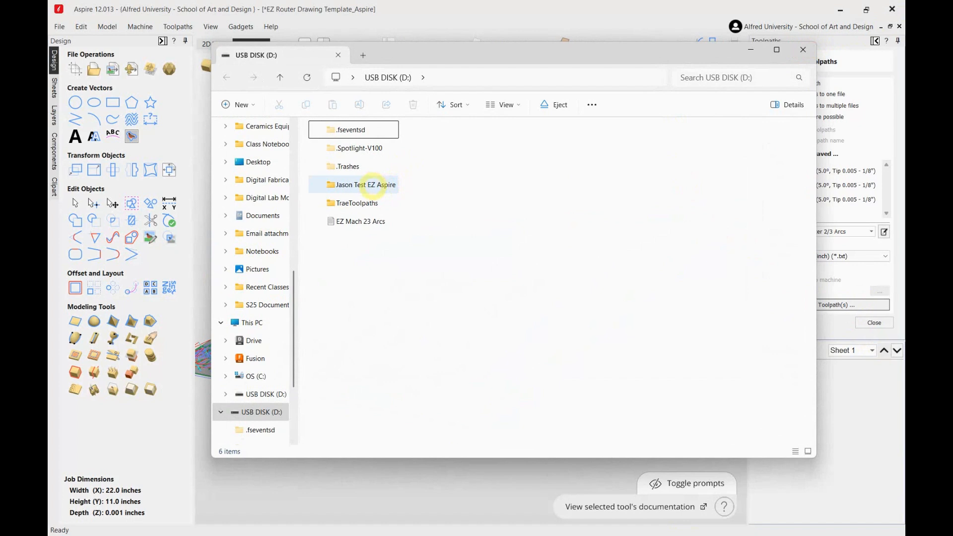
{"action": "double_click", "coordinate": [373, 184]}
{"action": "left_click_drag", "start_coordinate": [378, 210], "coordinate": [318, 141]}
{"action": "left_click", "coordinate": [413, 104]}
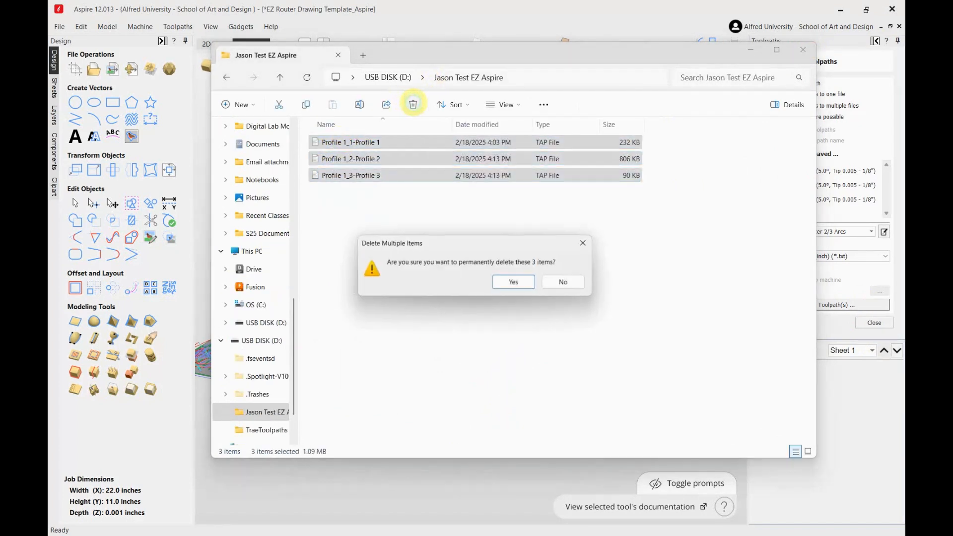
{"action": "left_click", "coordinate": [515, 282]}
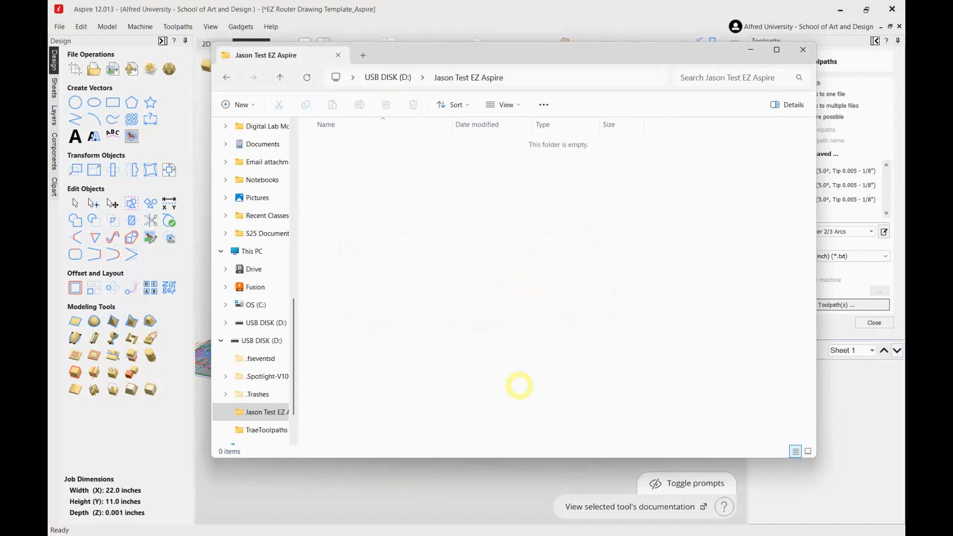
{"action": "left_click", "coordinate": [803, 50]}
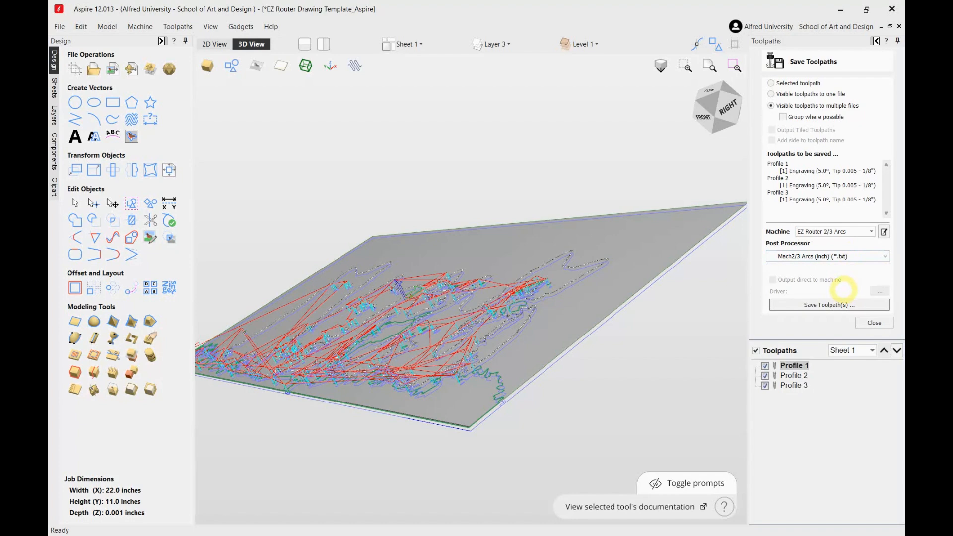
Save the visible toolpaths to multiple Mach2/3 Arcs (inch) text files named Profile 1 in the EZ Aspire test folder on USB DISK (D:)
{"action": "left_click", "coordinate": [851, 304]}
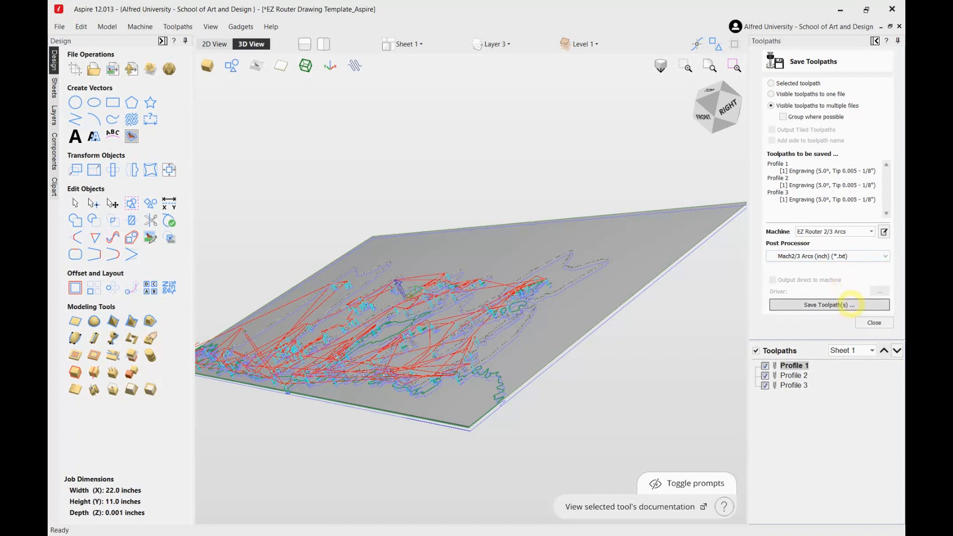
{"action": "left_click", "coordinate": [850, 303]}
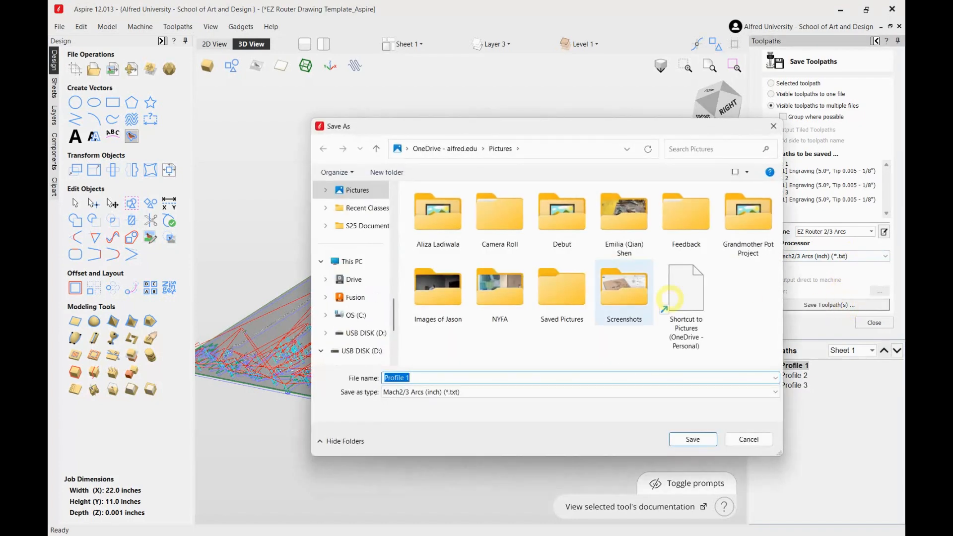
{"action": "left_click", "coordinate": [360, 333]}
{"action": "left_click", "coordinate": [437, 255]}
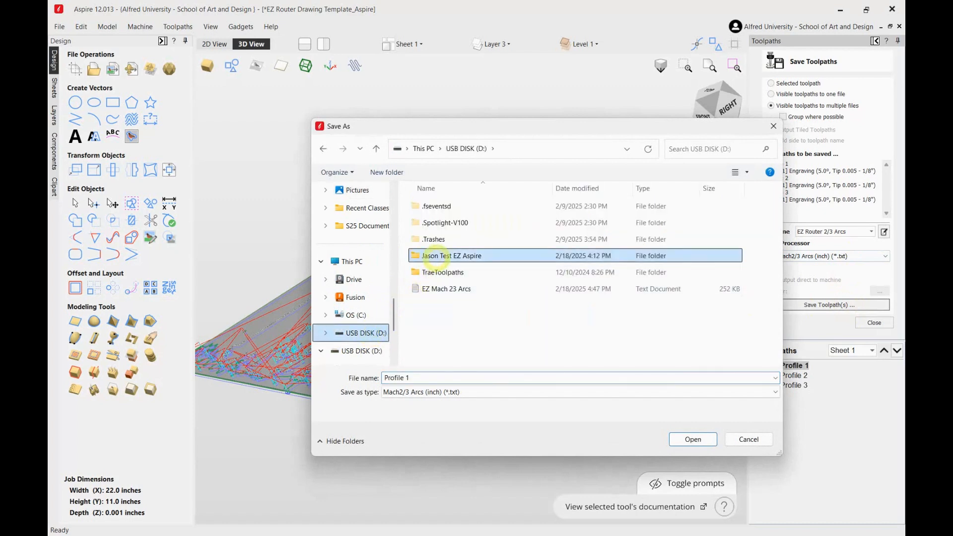
{"action": "double_click", "coordinate": [437, 256]}
{"action": "left_click", "coordinate": [691, 436]}
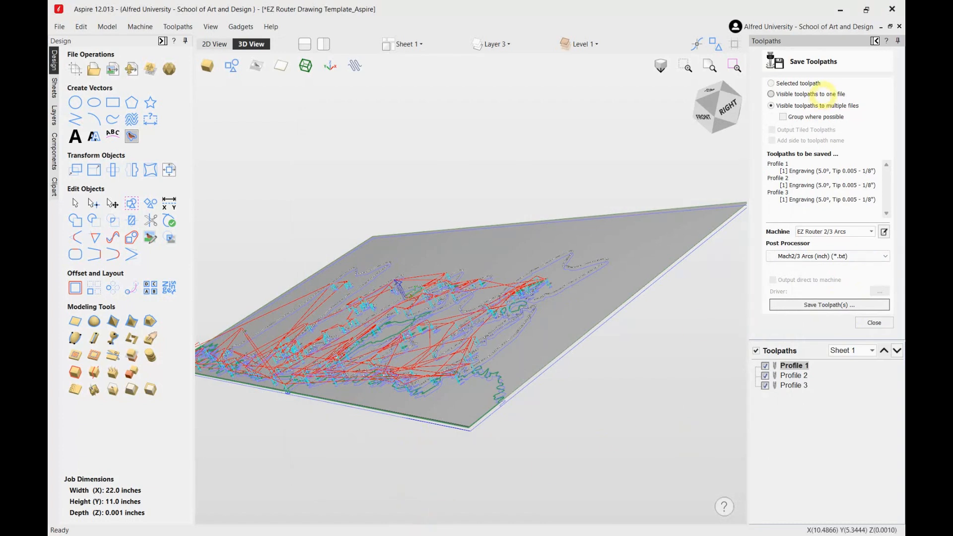
Switch to File Explorer and open the text file Profile 1_1-Profile 1 from the EZ Aspire test folder on USB DISK (D:)
{"action": "left_click", "coordinate": [841, 10]}
{"action": "mouse_move", "coordinate": [631, 534]}
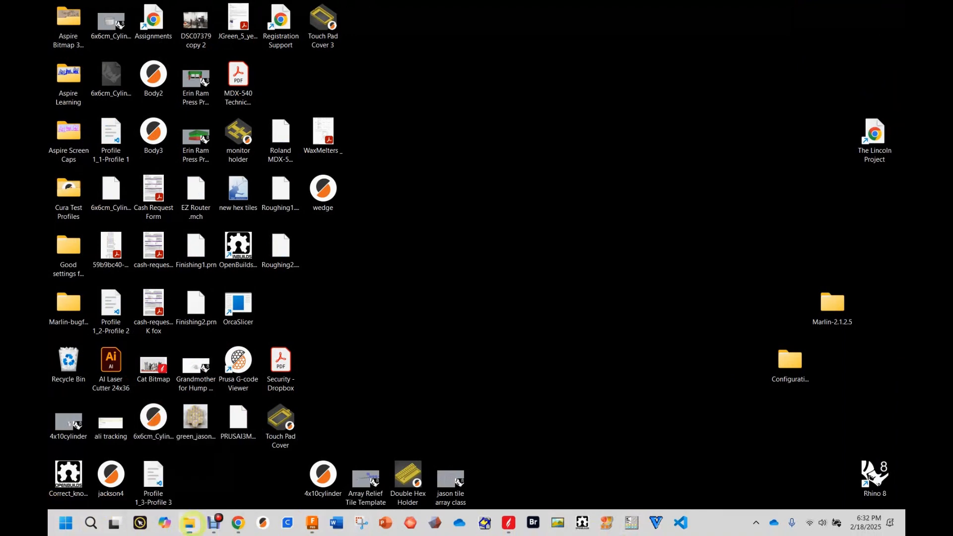
{"action": "left_click", "coordinate": [188, 523]}
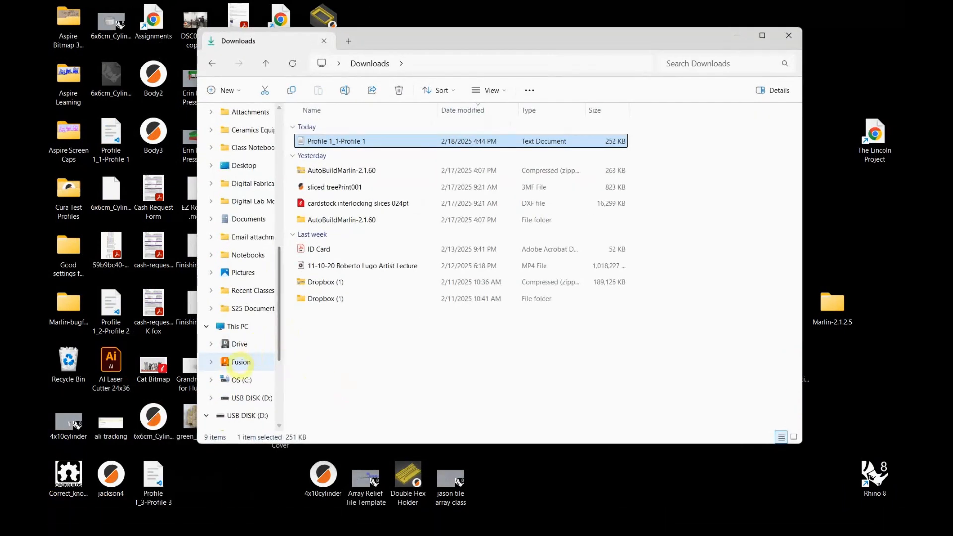
{"action": "left_click", "coordinate": [246, 397]}
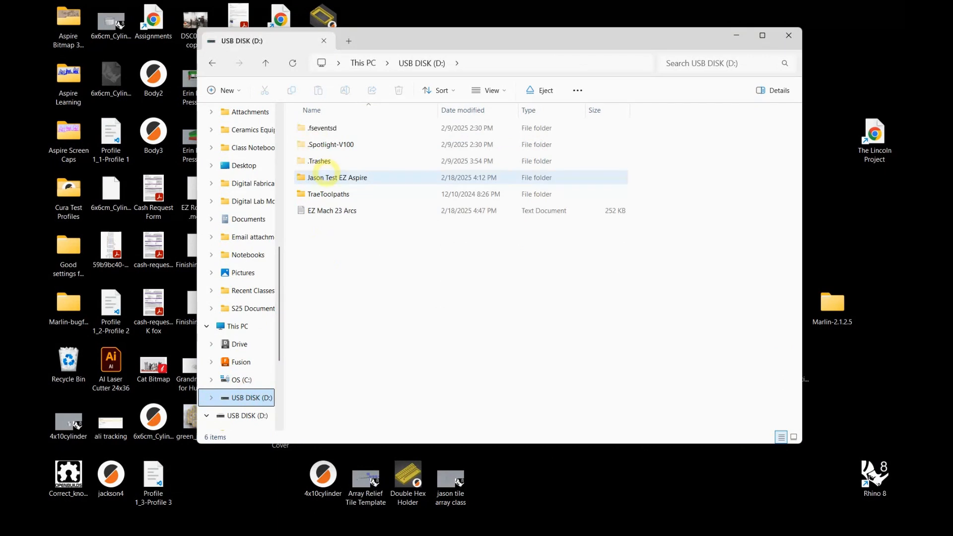
{"action": "double_click", "coordinate": [329, 177]}
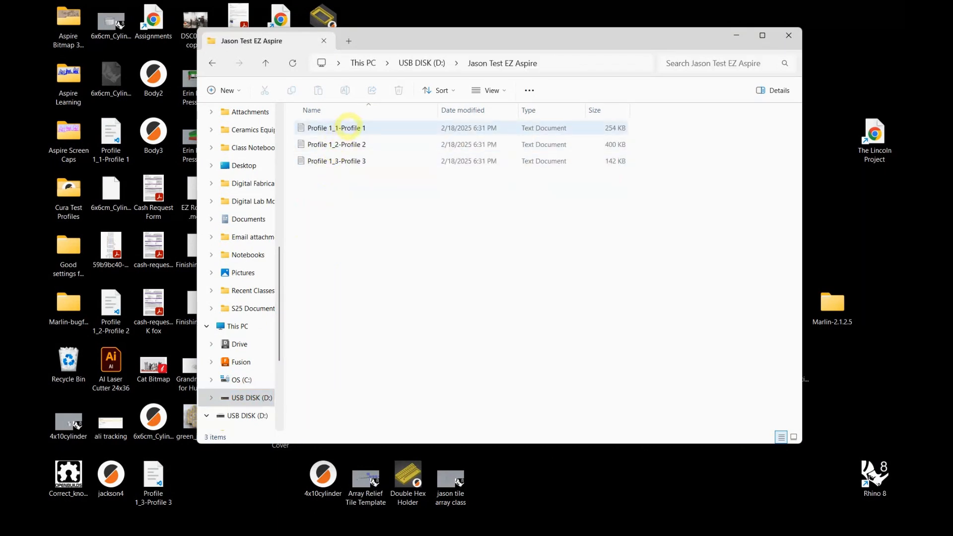
{"action": "double_click", "coordinate": [349, 128]}
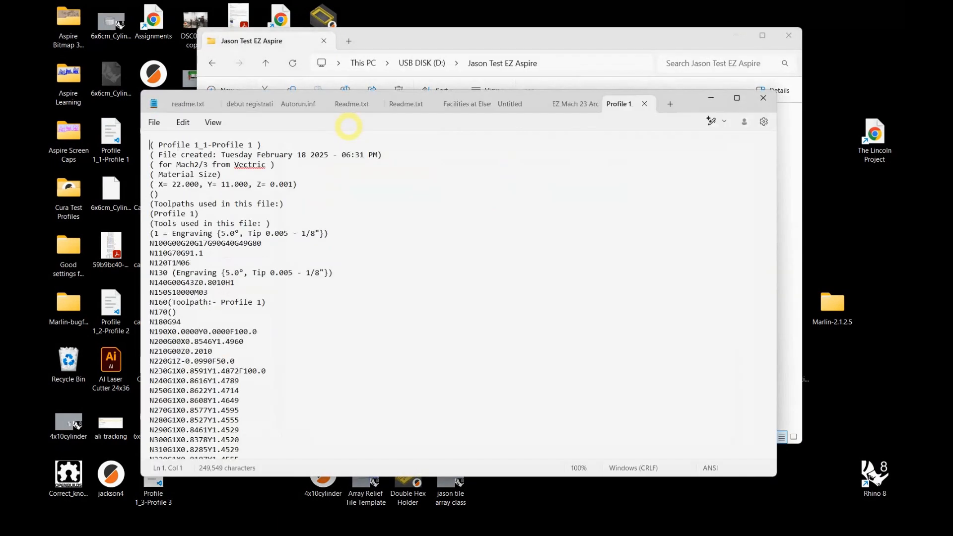
Replace the empty parentheses on line N170 of the Profile 1 code with G55
{"action": "scroll", "coordinate": [246, 316], "scroll_direction": "down", "scroll_amount": 1}
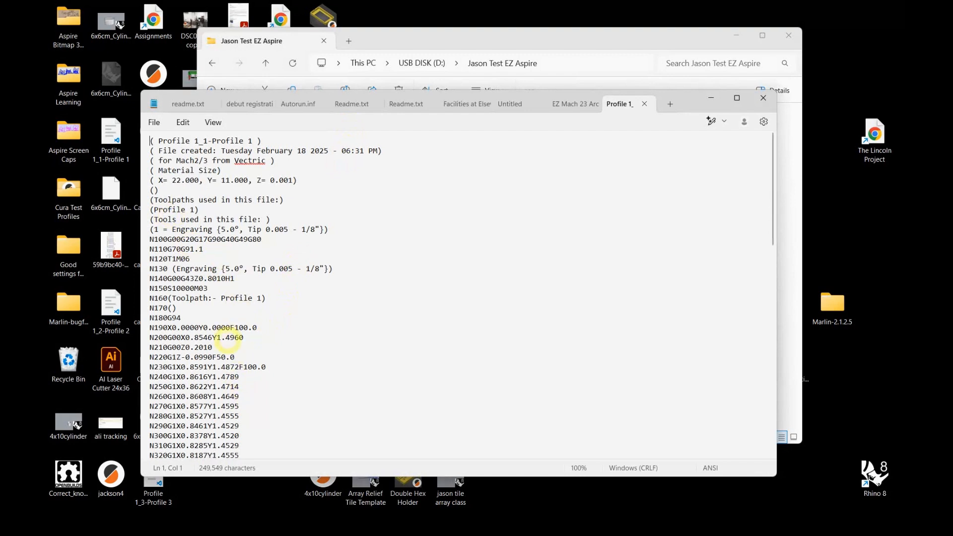
{"action": "scroll", "coordinate": [234, 298], "scroll_direction": "up", "scroll_amount": 1}
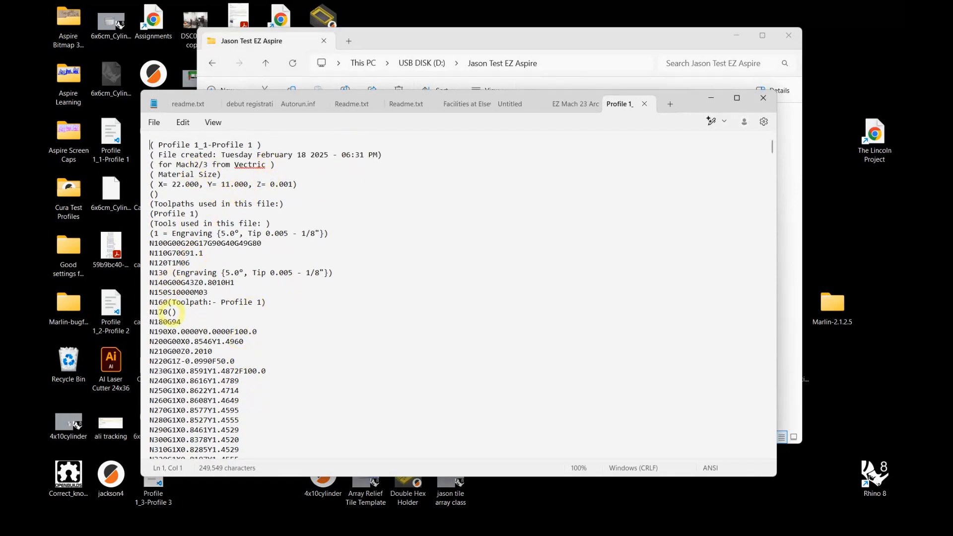
{"action": "left_click", "coordinate": [172, 312]}
{"action": "double_click", "coordinate": [176, 313]}
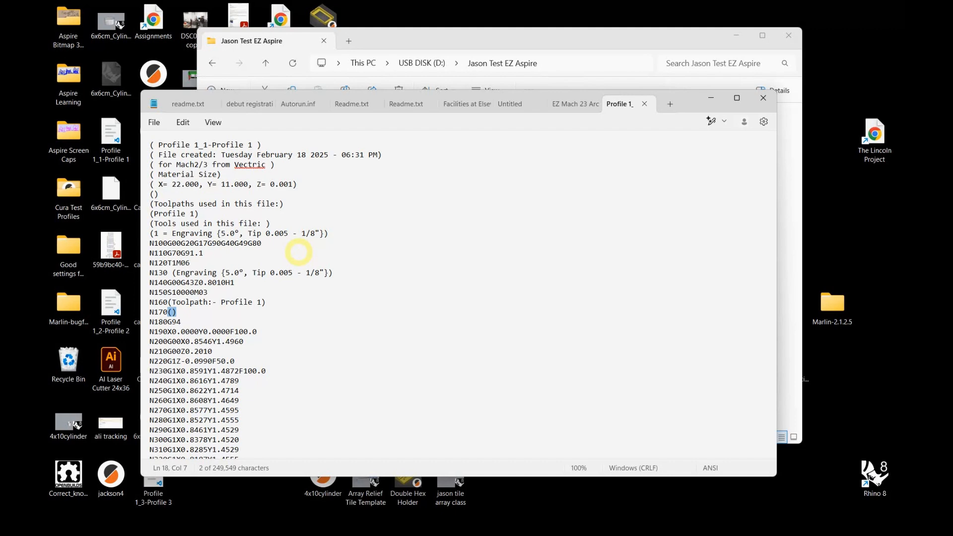
{"action": "type", "text": "G"}
{"action": "type", "text": "55"}
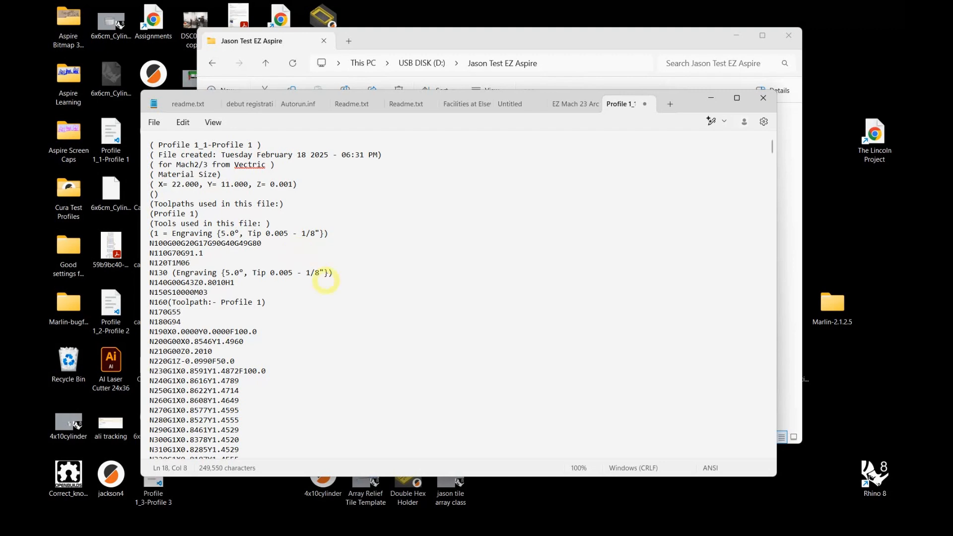
Save the edited Profile 1 code file and close the text editor
{"action": "left_click", "coordinate": [154, 122]}
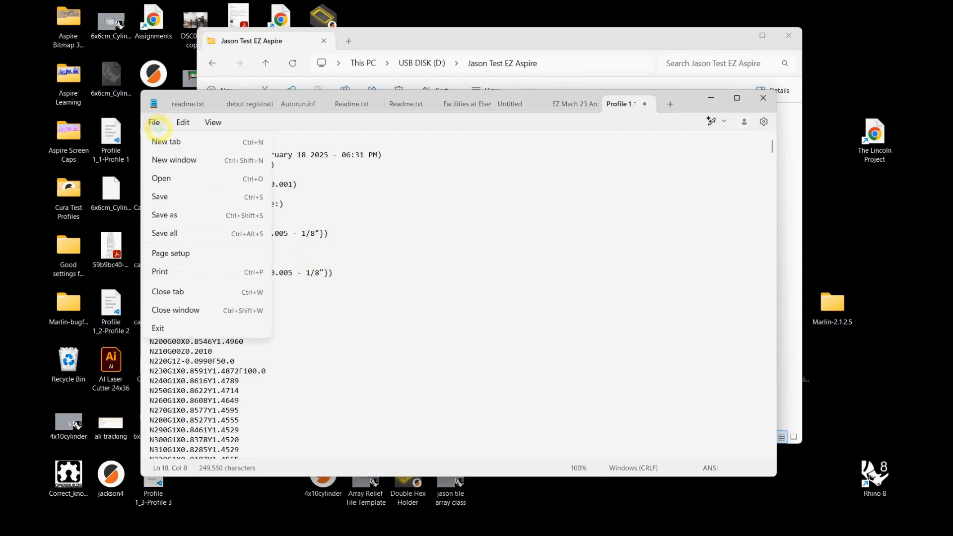
{"action": "left_click", "coordinate": [178, 197]}
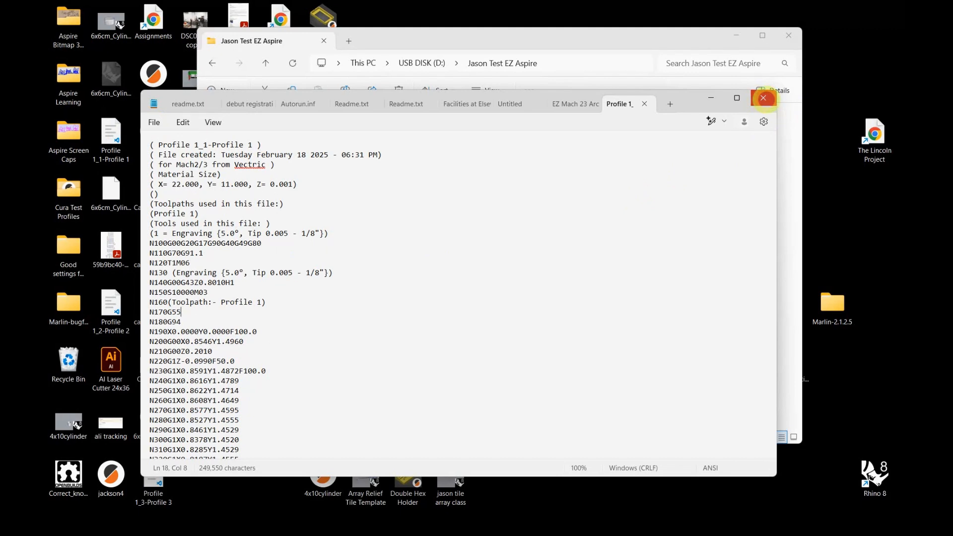
{"action": "left_click", "coordinate": [763, 98]}
{"action": "left_click", "coordinate": [442, 261]}
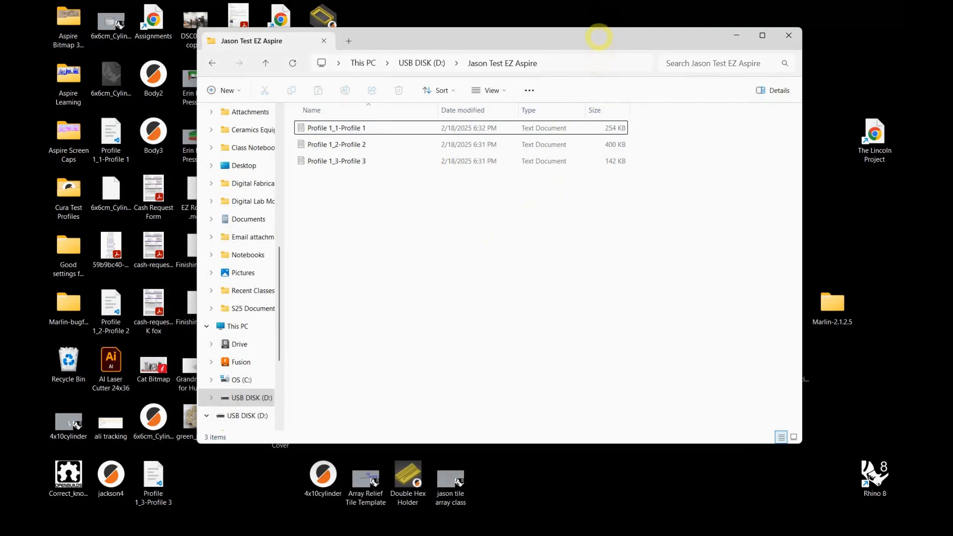
Return to the top level of USB DISK (D:) and eject the drive
{"action": "left_click_drag", "start_coordinate": [593, 41], "coordinate": [554, 39]}
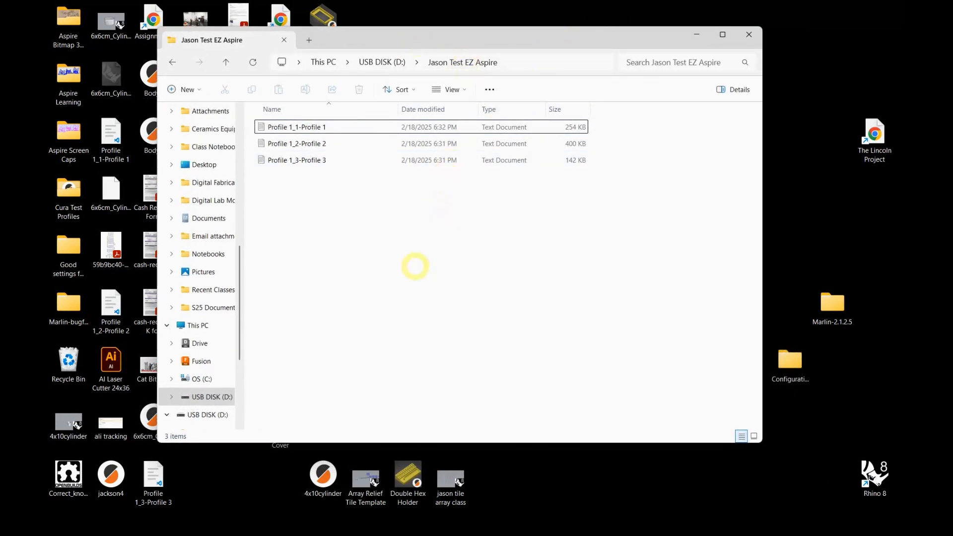
{"action": "left_click", "coordinate": [213, 397]}
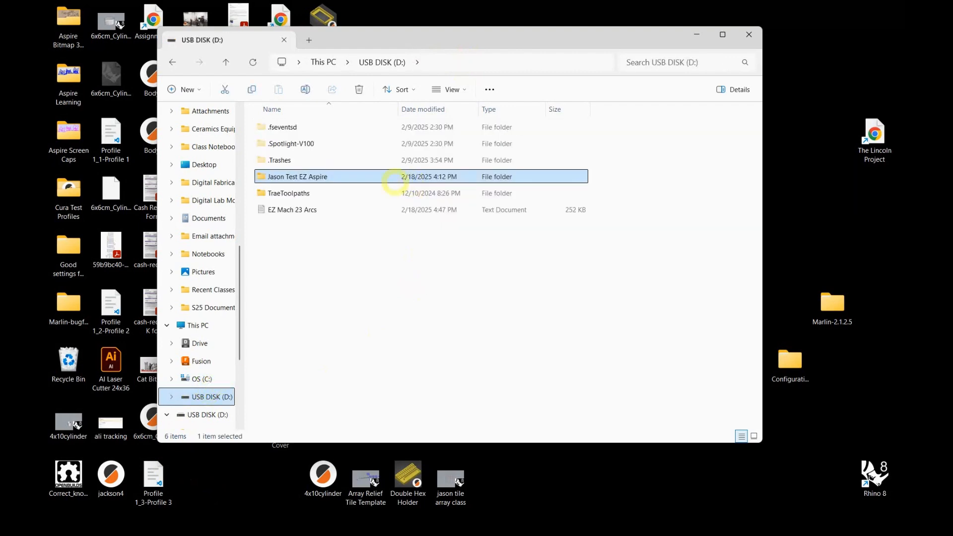
{"action": "right_click", "coordinate": [217, 397]}
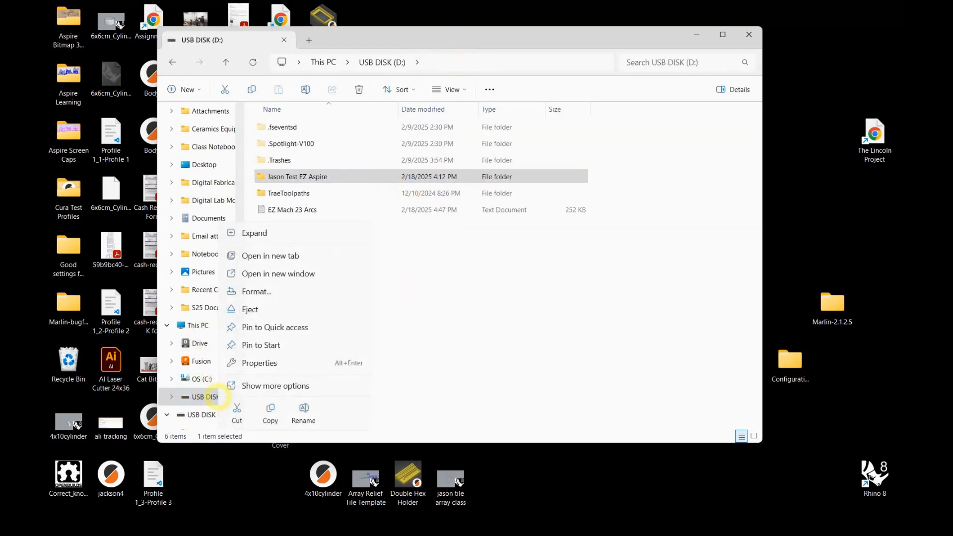
{"action": "left_click", "coordinate": [268, 310]}
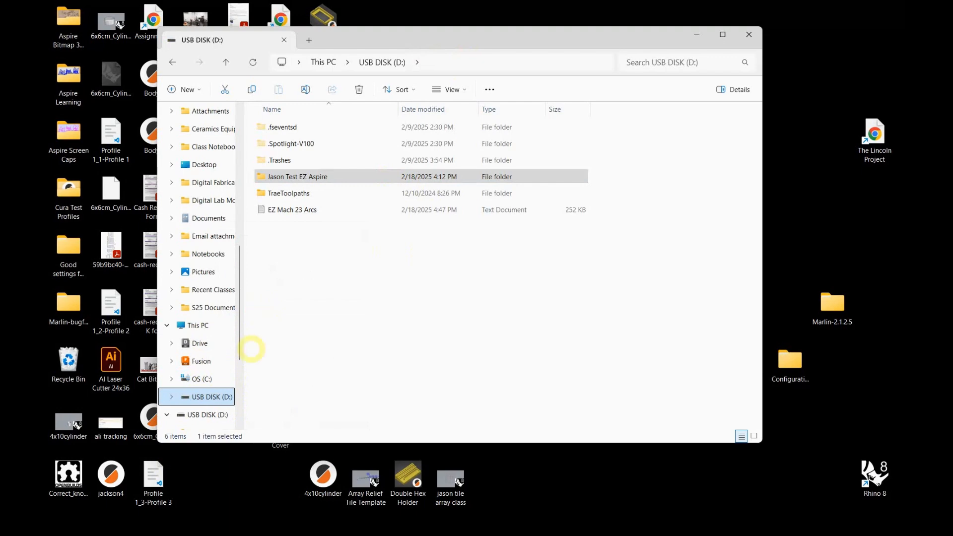